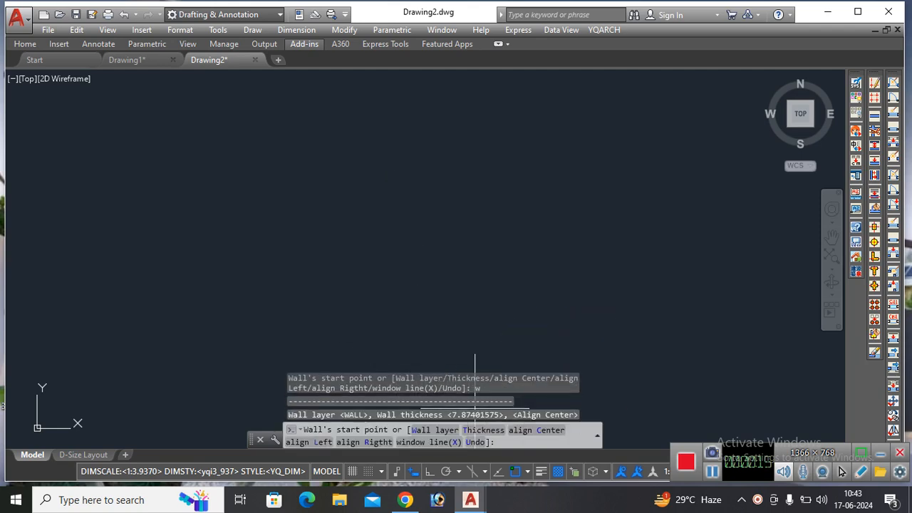
Step: Set the wall thickness to 9 for the wall being drawn
text(T)
key(Return)
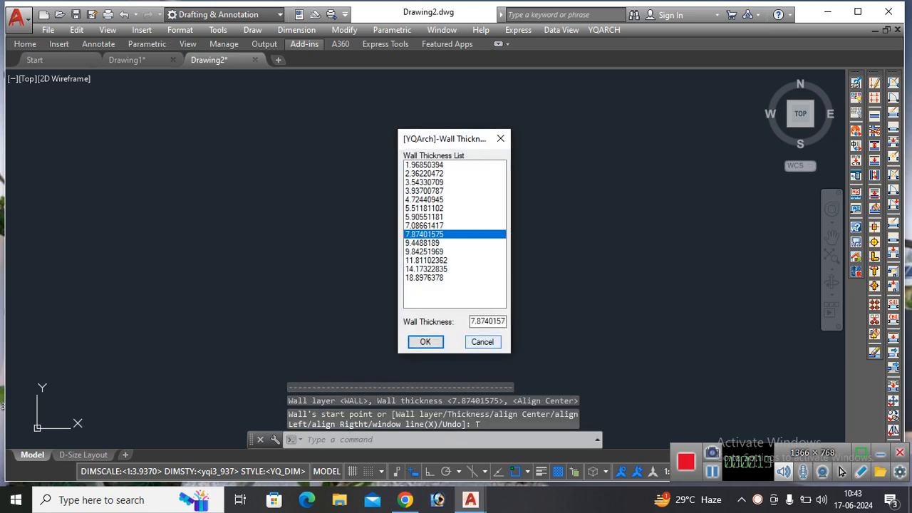
key(Tab)
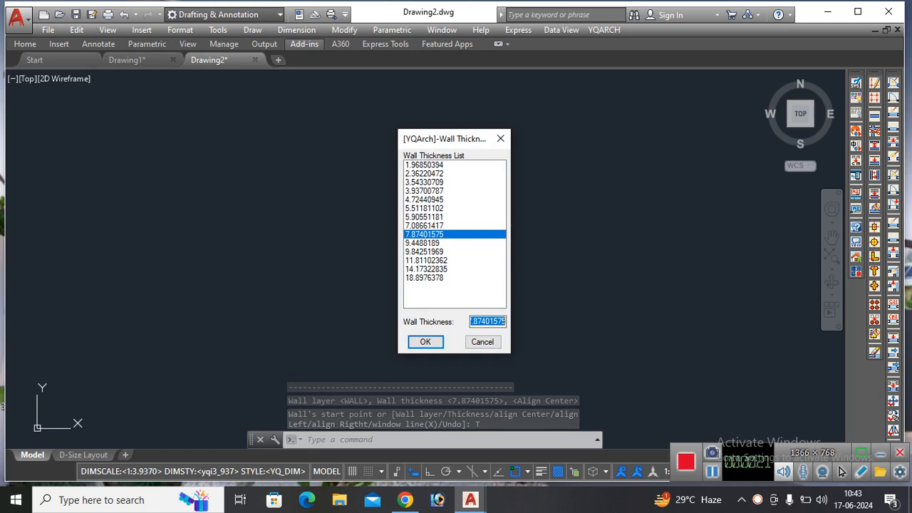
text(9)
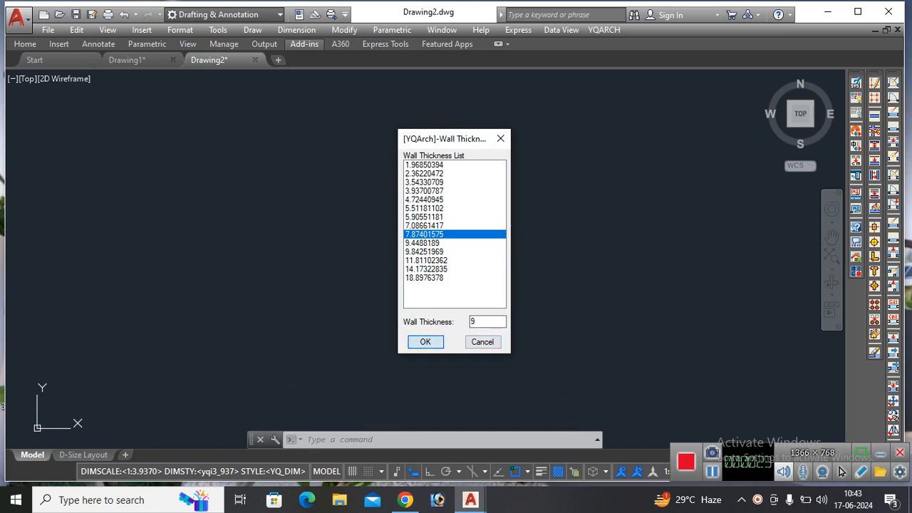
click(425, 342)
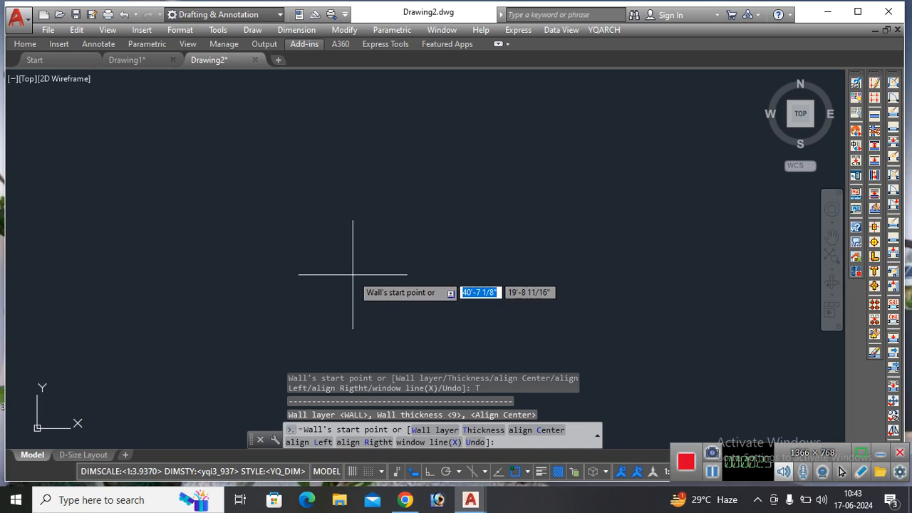
Step: Draw a 20' horizontal wall to the right from a free start point, with Ortho on
click(300, 354)
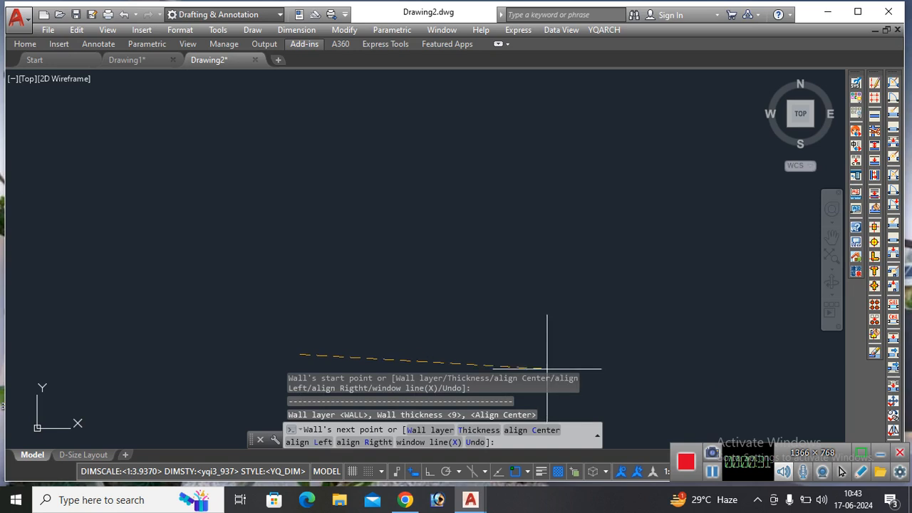
key(F8)
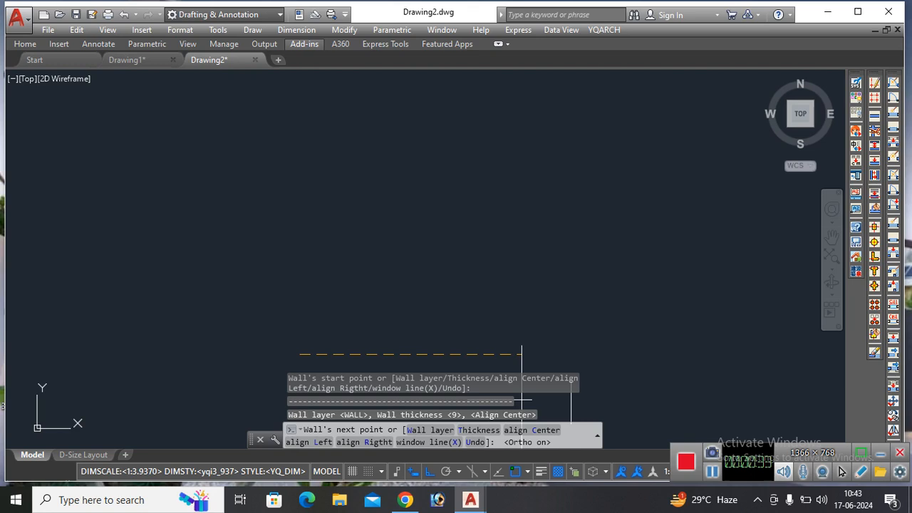
text(2)
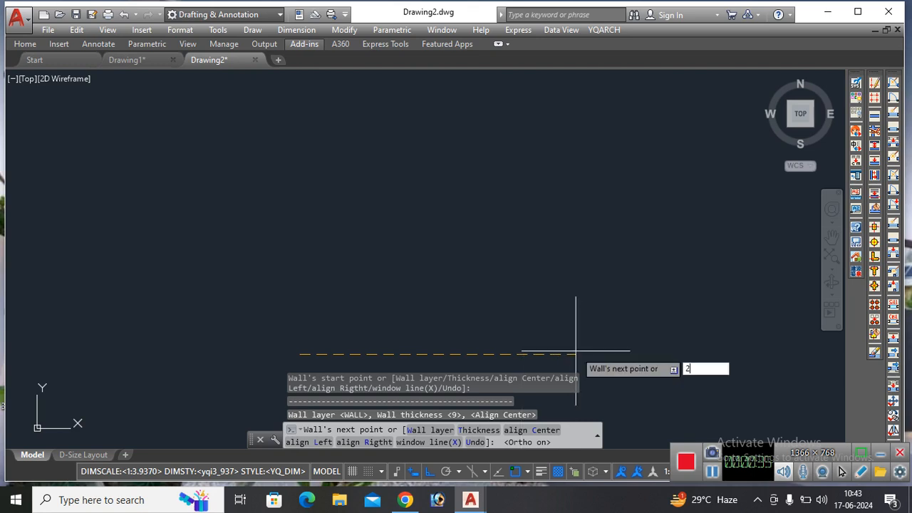
text(0)
key(Return)
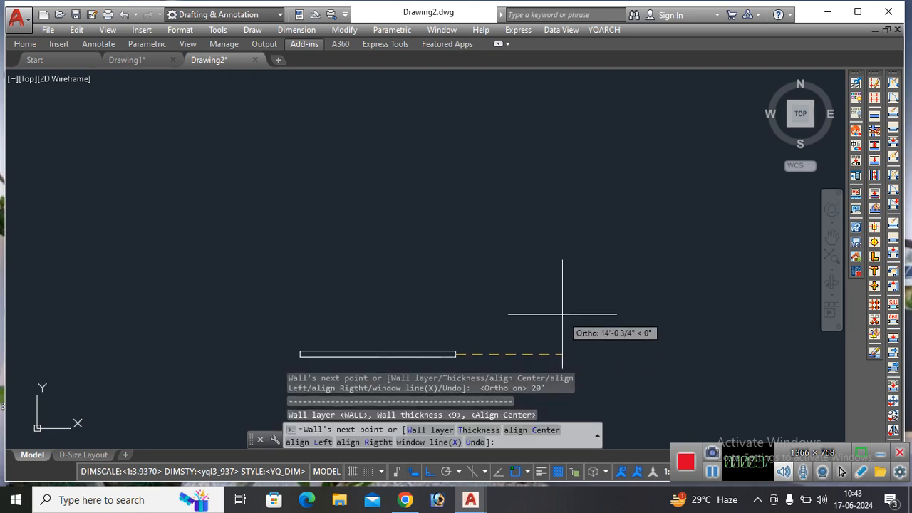
Step: Try a 20' wall segment upward from the horizontal wall's right end and undo it
text(20)
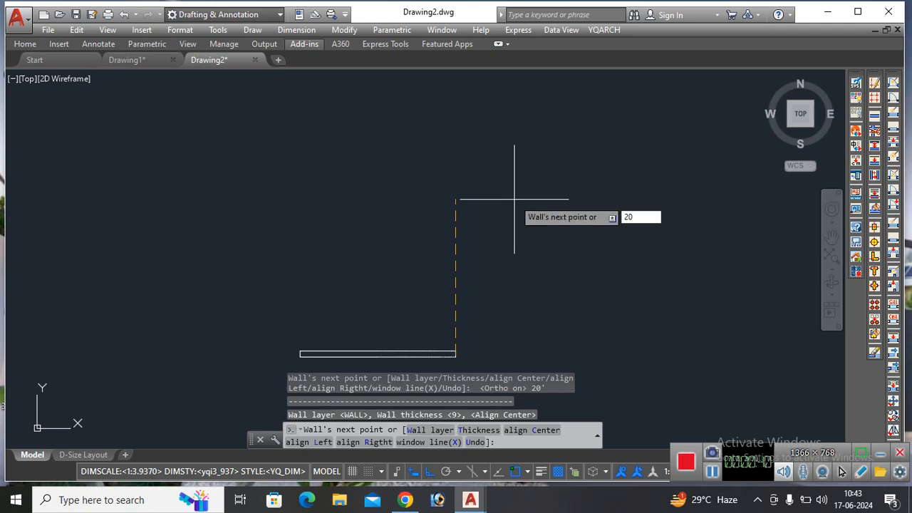
key(Return)
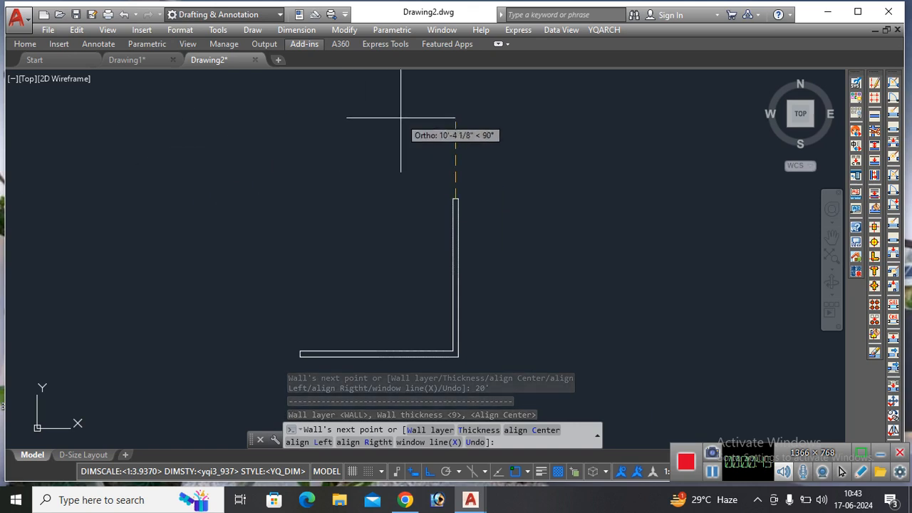
text(u)
key(Return)
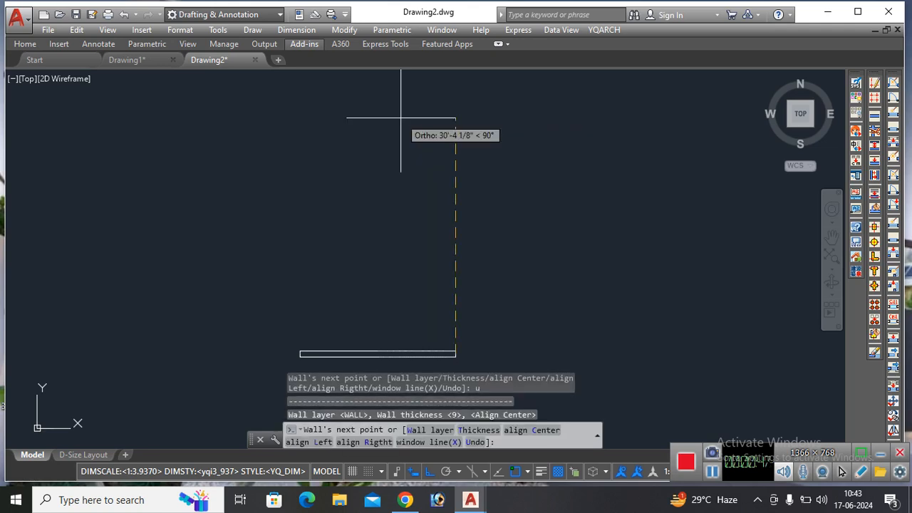
Step: Close the rectangular outer walls with segments of 30' upward, 20' to the left and 30' downward
text(30)
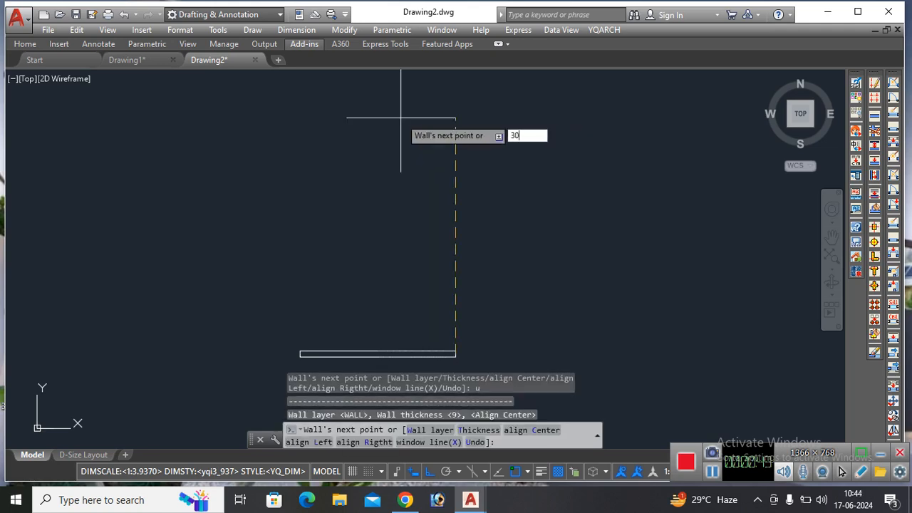
text(')
key(Return)
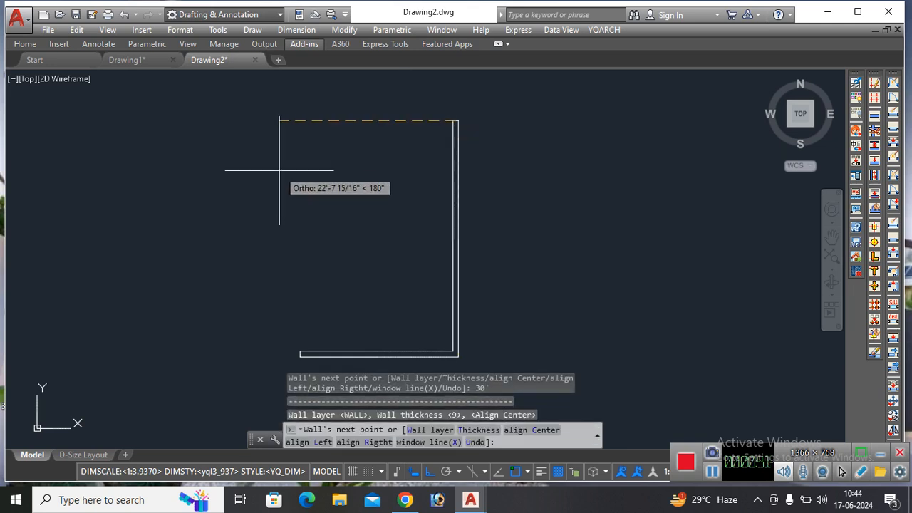
text(20)
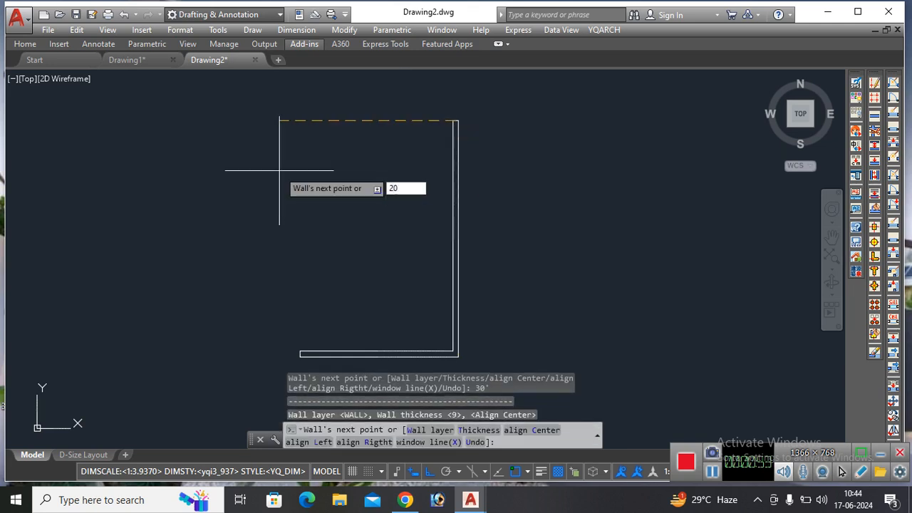
text(')
key(Return)
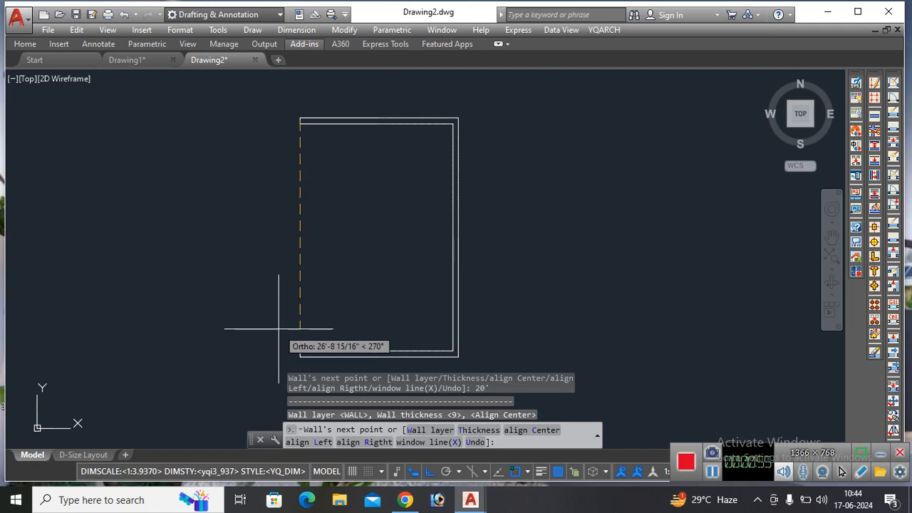
text(30')
key(Return)
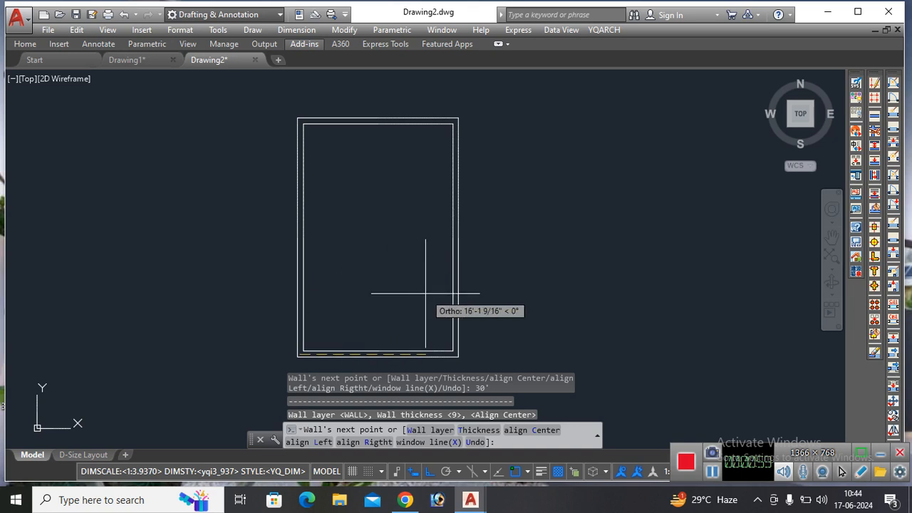
key(Return)
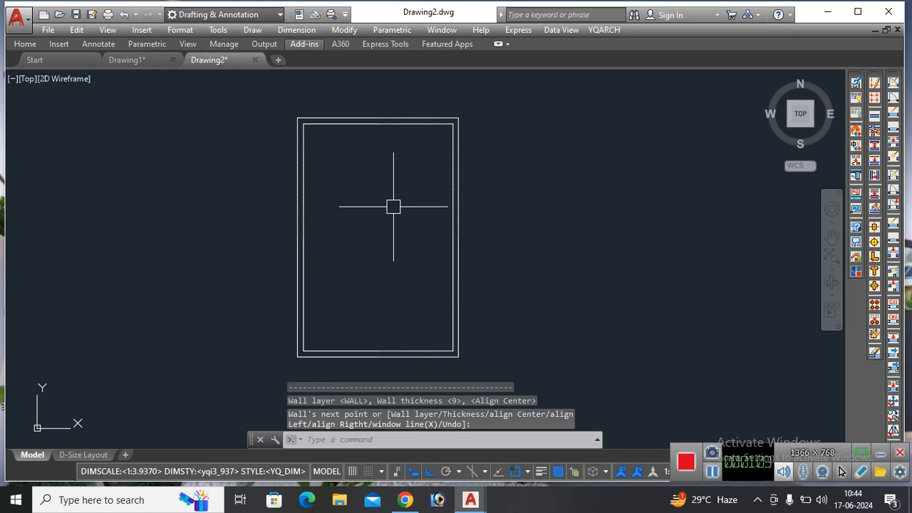
Step: Use the YQArch wall offset (WWO) at 10' to copy the top wall downward and the left wall to the right
text(ww)
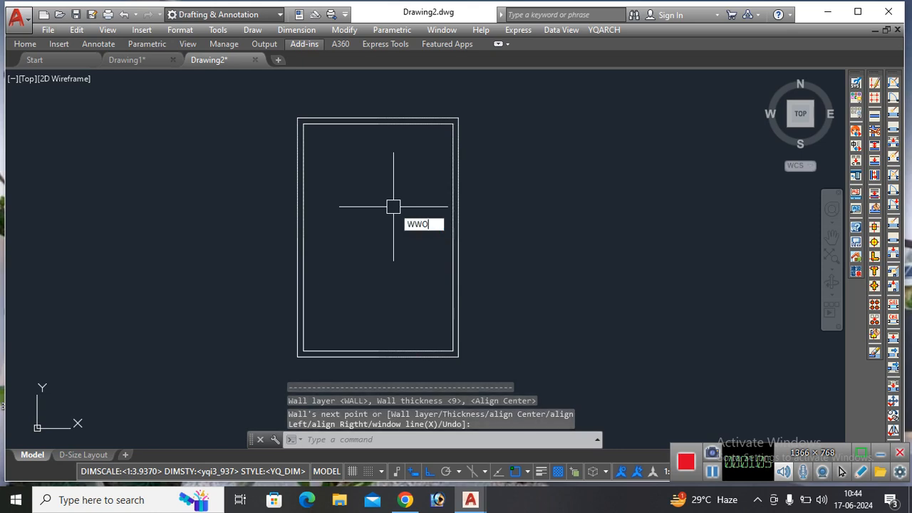
key(Return)
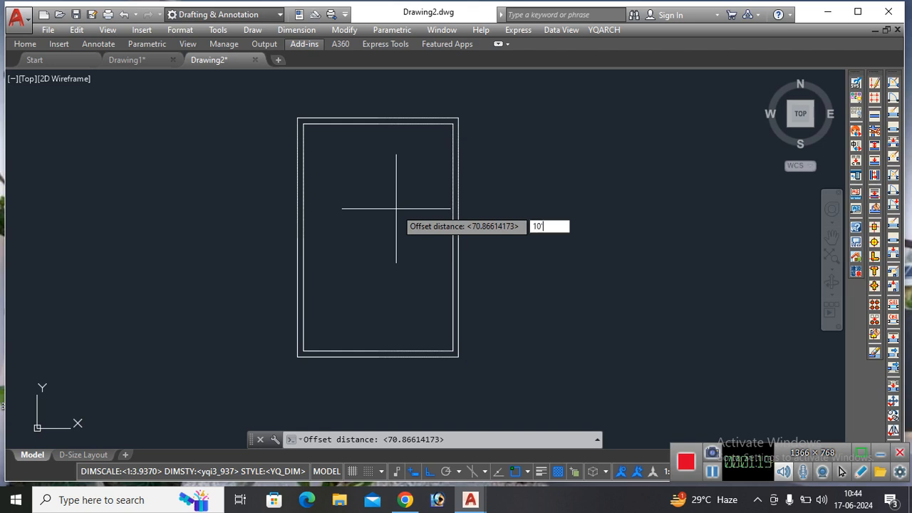
key(Return)
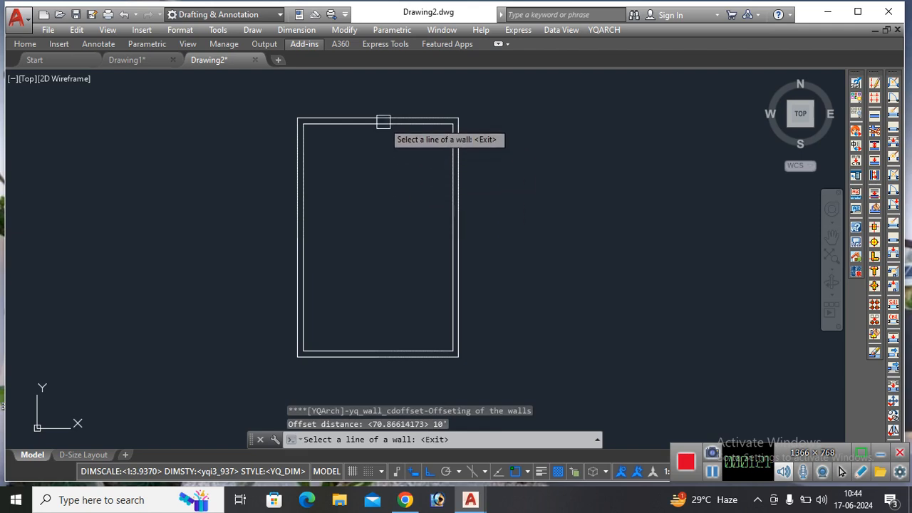
click(383, 122)
click(393, 188)
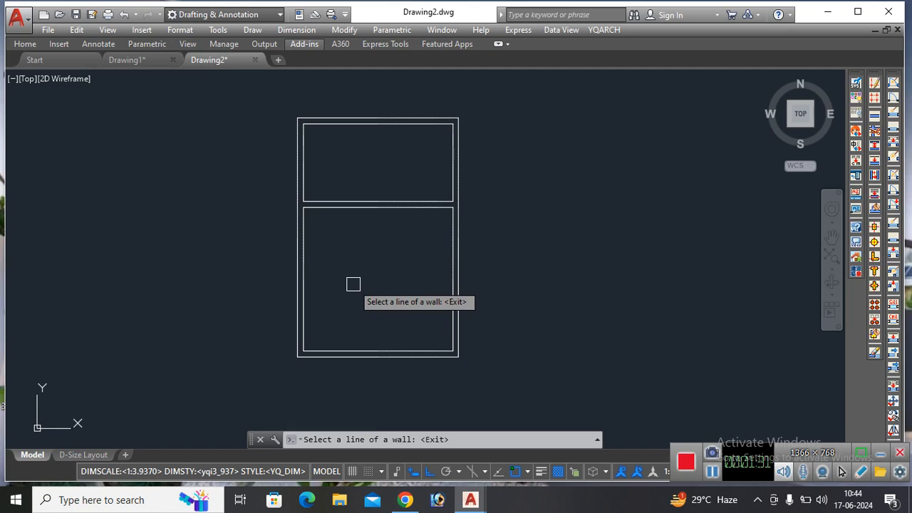
click(301, 271)
click(384, 269)
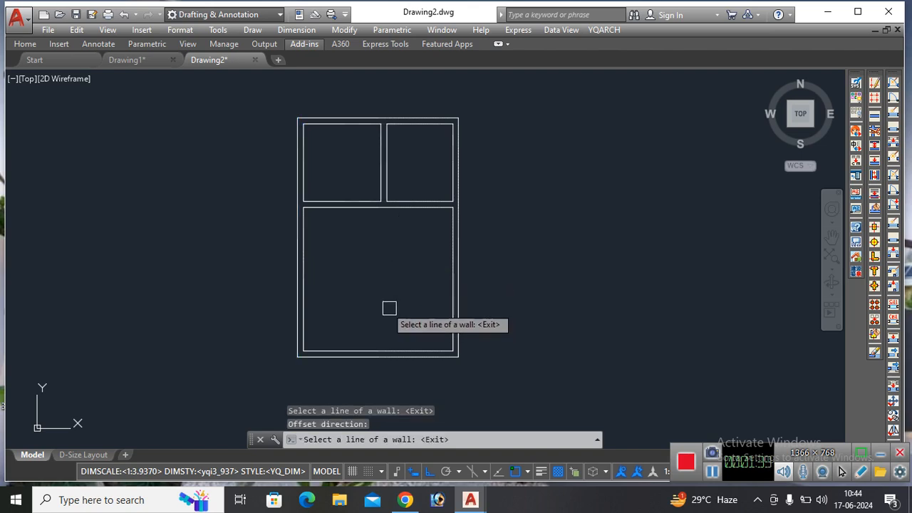
Step: Try to offset the horizontal partition downward and the right outer wall to the left by the same 10' distance
click(348, 207)
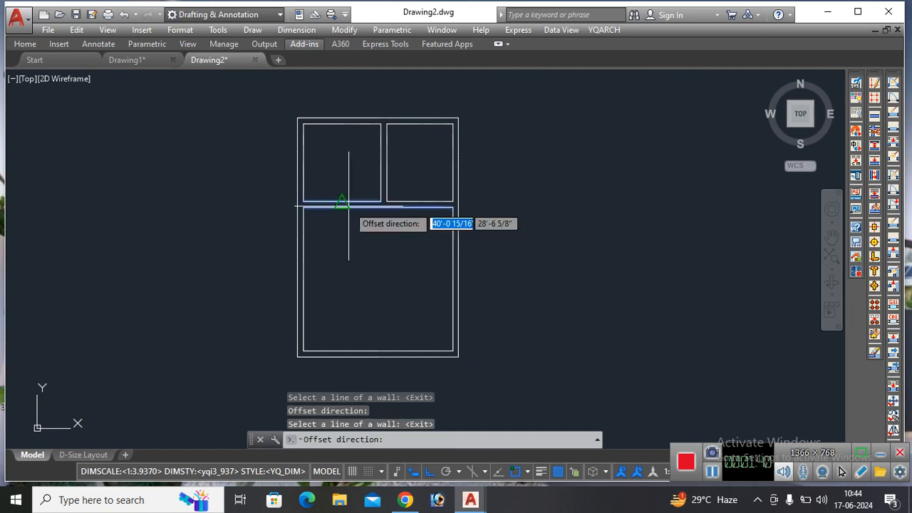
click(371, 299)
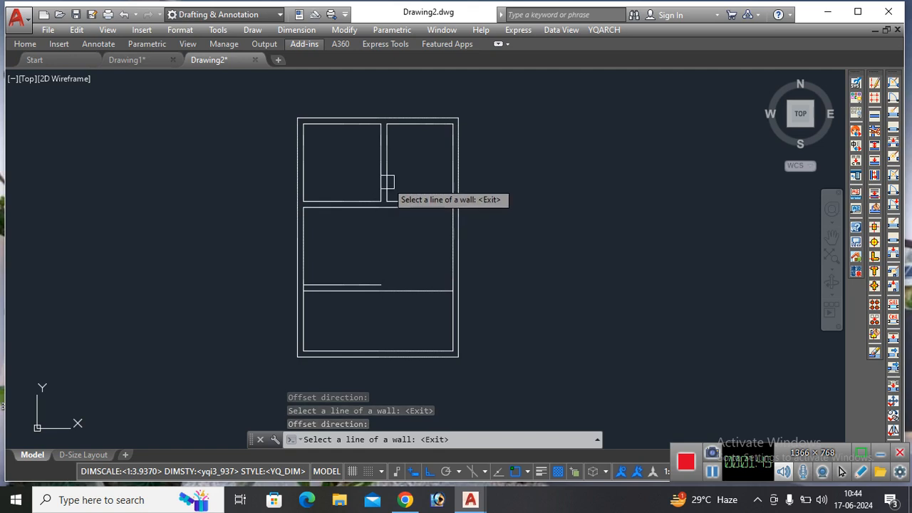
click(453, 268)
click(349, 279)
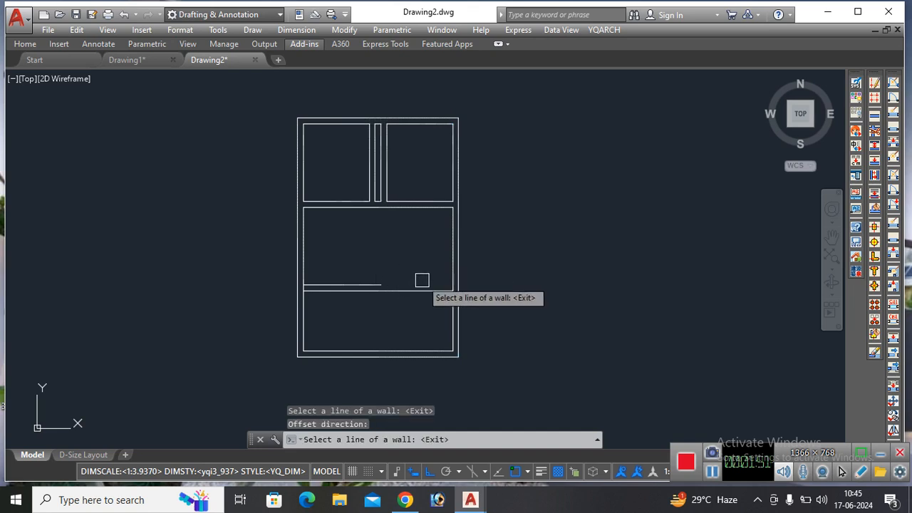
Step: Leave the wall offset command and undo all of its partition walls
key(ctrl+z)
key(Escape)
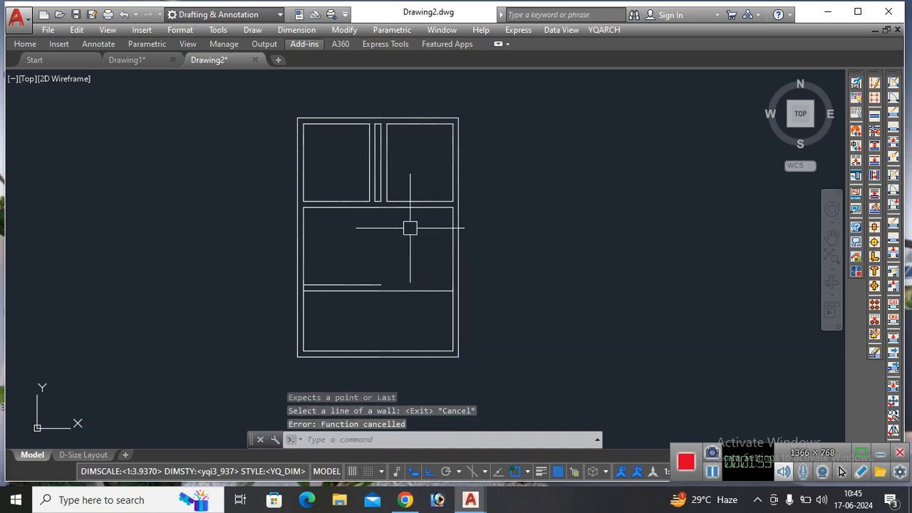
key(ctrl+z)
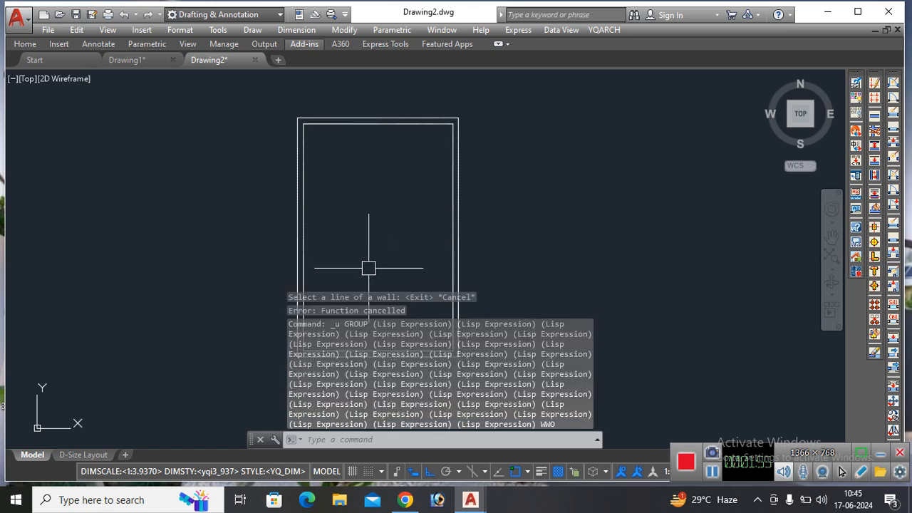
key(Escape)
key(Escape)
key(Escape)
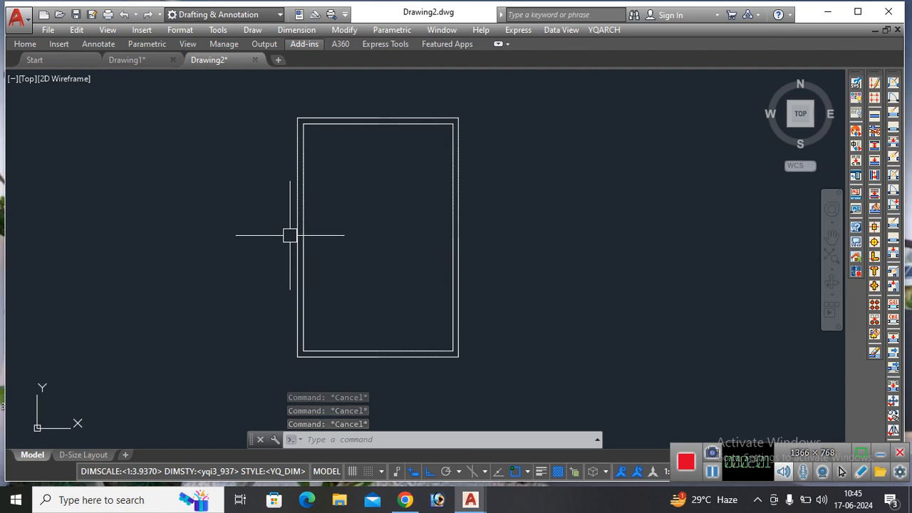
Step: Offset the top wall downward and the upper left wall to the right with WWO, keeping the 120 offset distance
text(wwo)
key(Return)
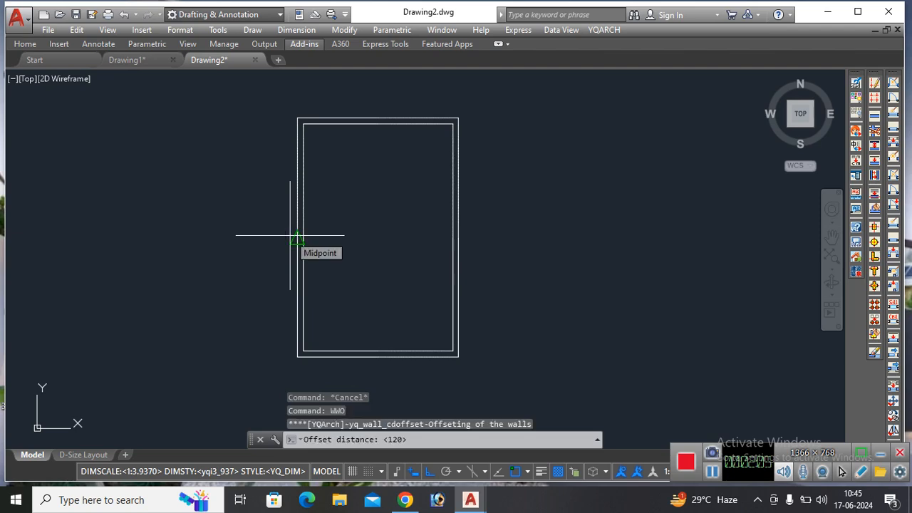
key(Return)
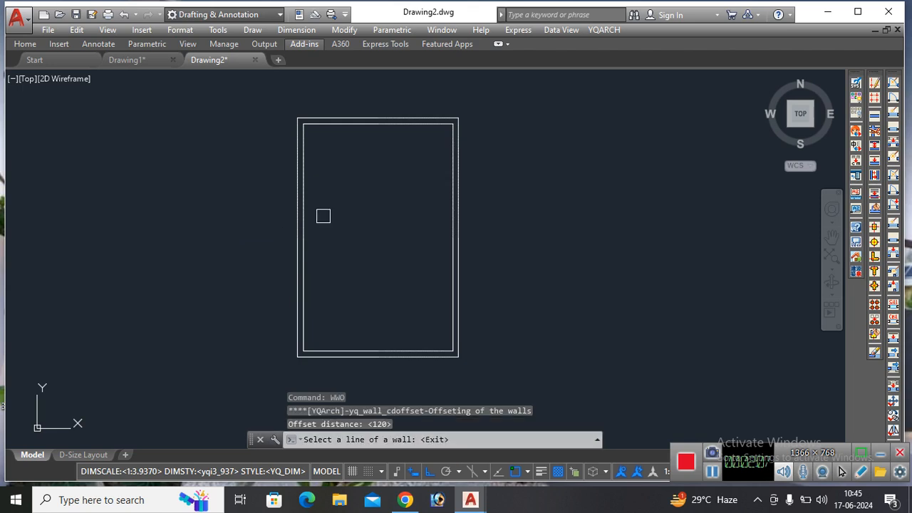
click(376, 122)
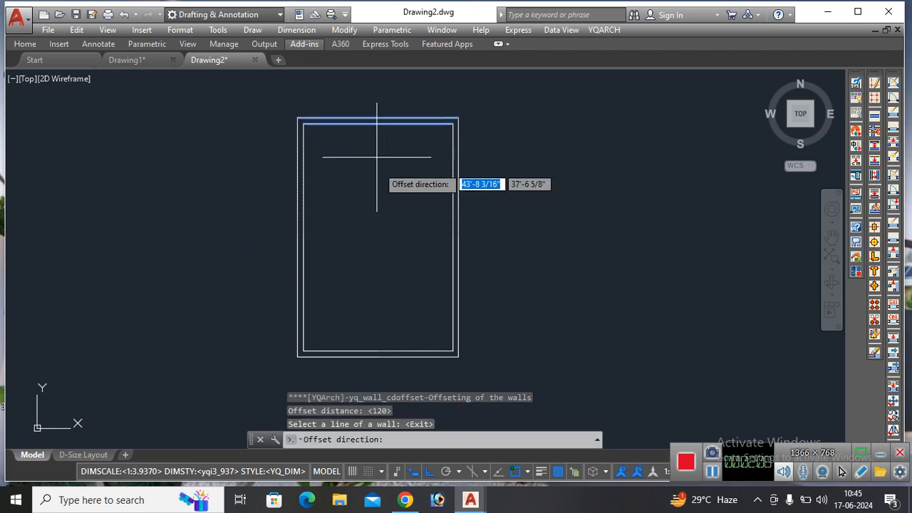
click(375, 201)
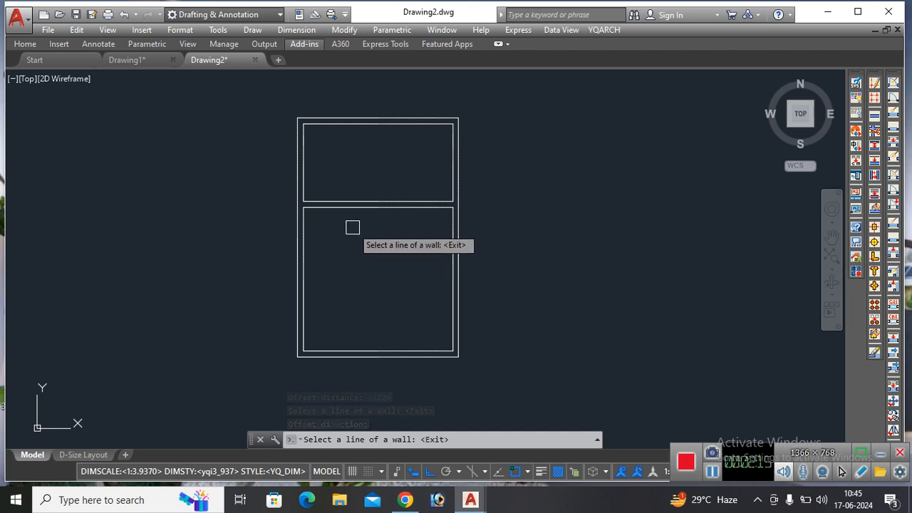
click(299, 167)
click(383, 165)
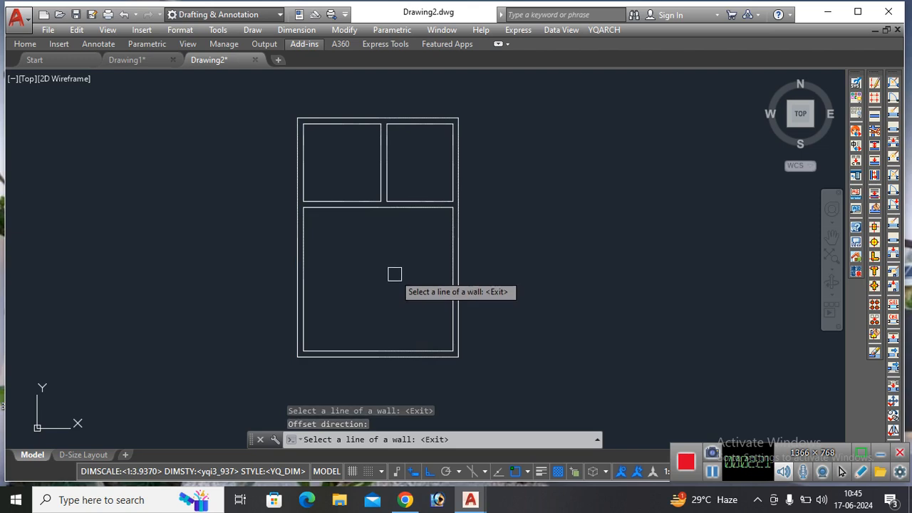
key(Return)
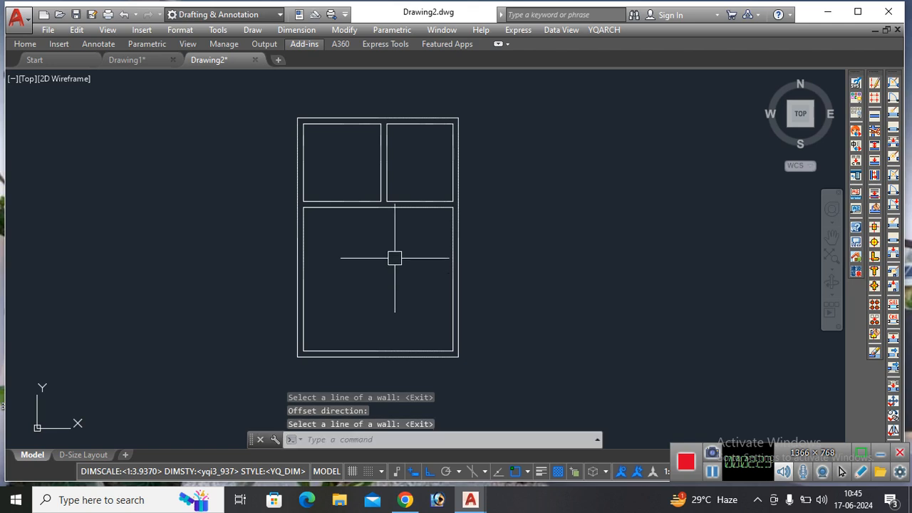
Step: Dimension the inner width of the upper left room from its left wall to the vertical partition
text(di)
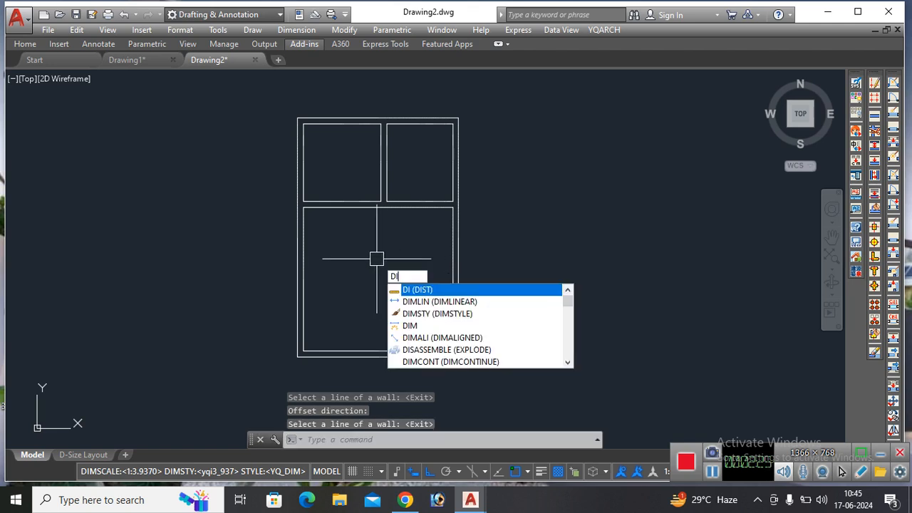
text(m)
key(Return)
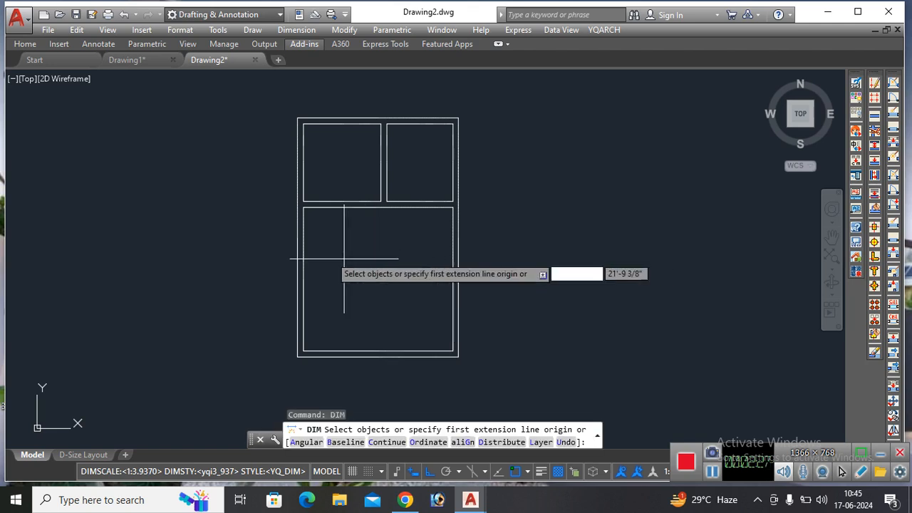
click(303, 163)
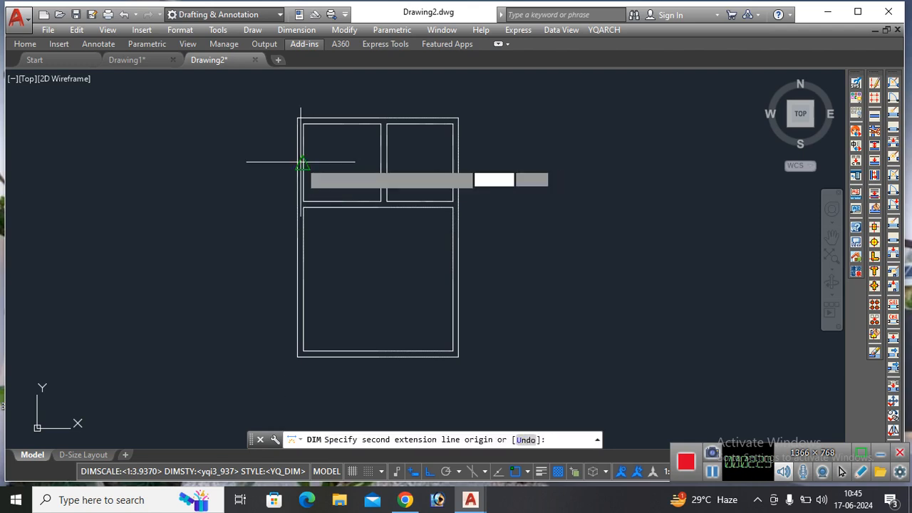
click(381, 162)
click(381, 163)
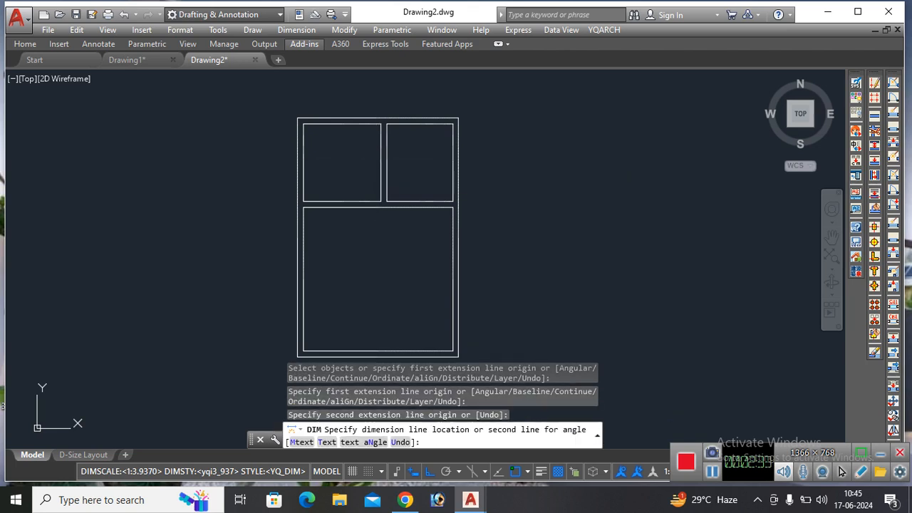
click(379, 164)
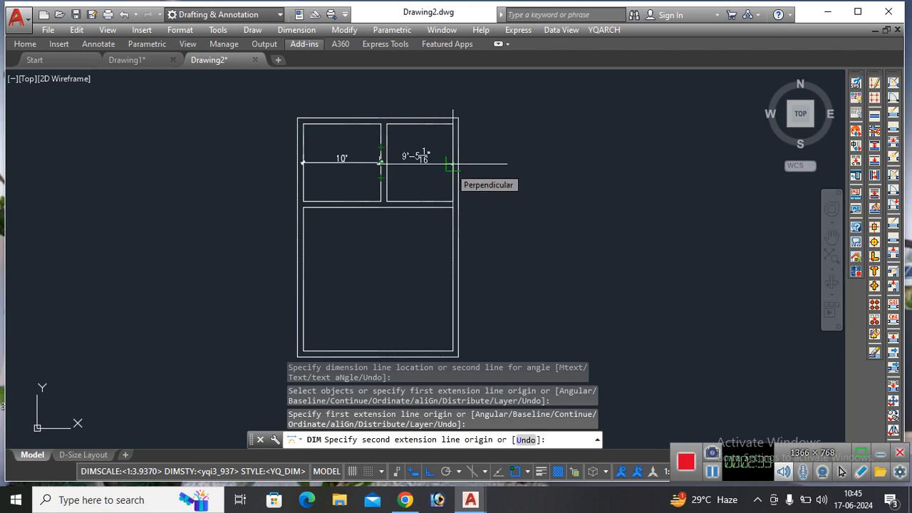
key(Escape)
Step: Check the upper right room's inner width with a temporary dimension between the right wall and the partition, without placing it
text(d)
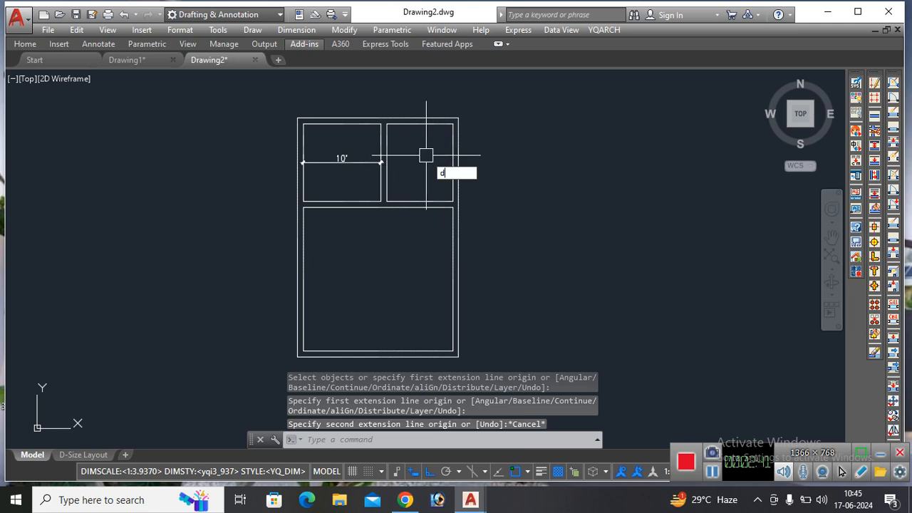
text(im)
key(Return)
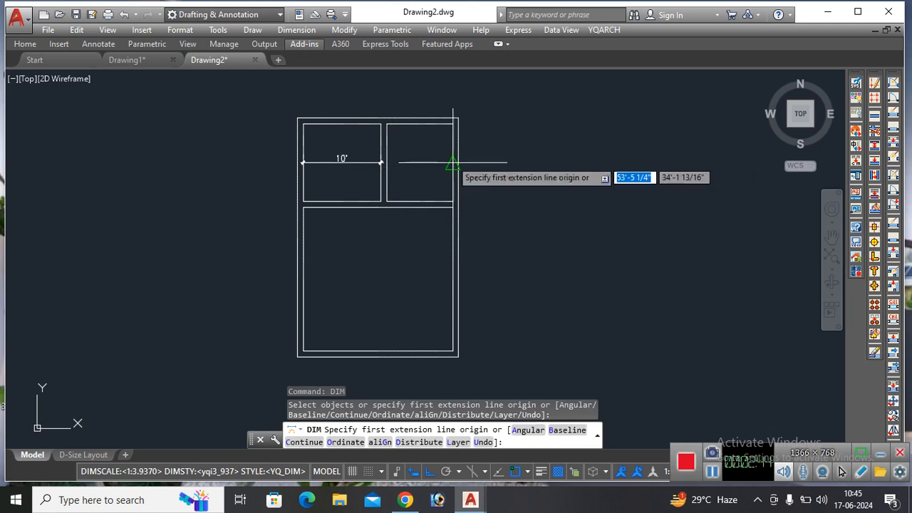
click(452, 163)
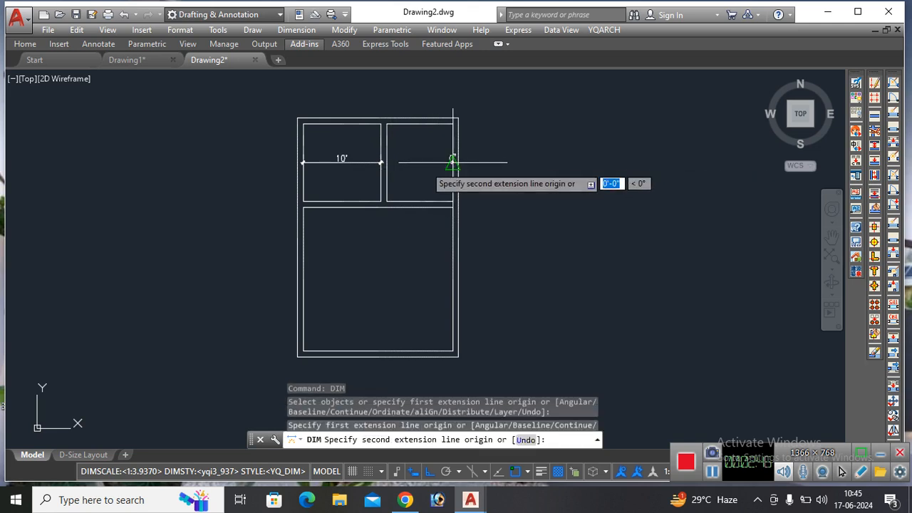
click(386, 163)
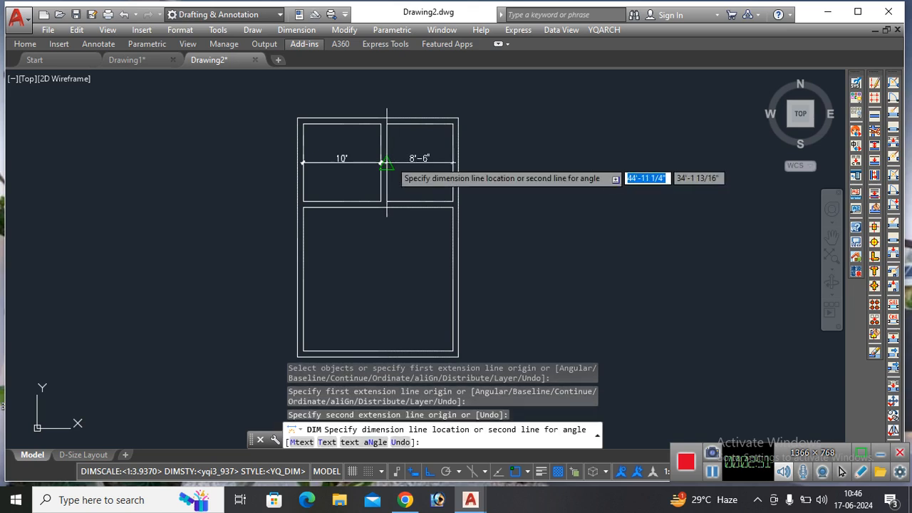
key(Escape)
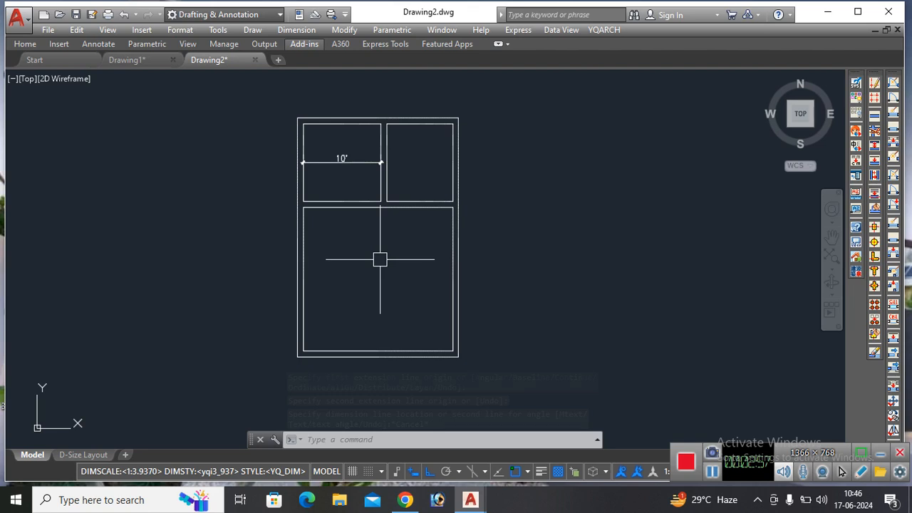
key(Escape)
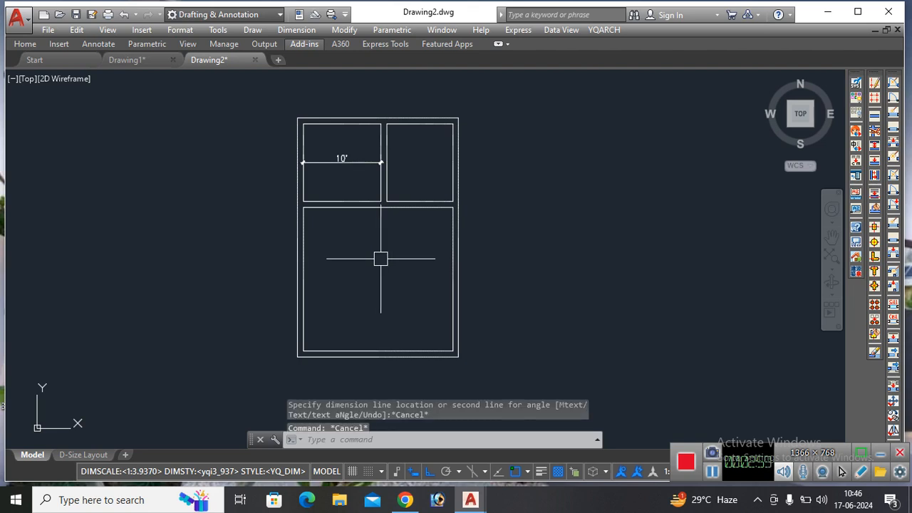
Step: Move both lines of the vertical partition wall 2' to the right
text(m)
key(Return)
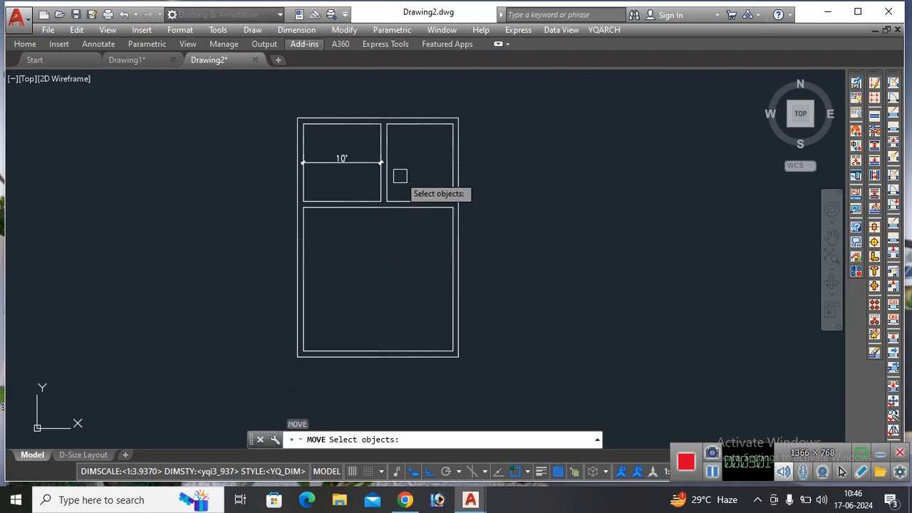
click(397, 185)
click(363, 173)
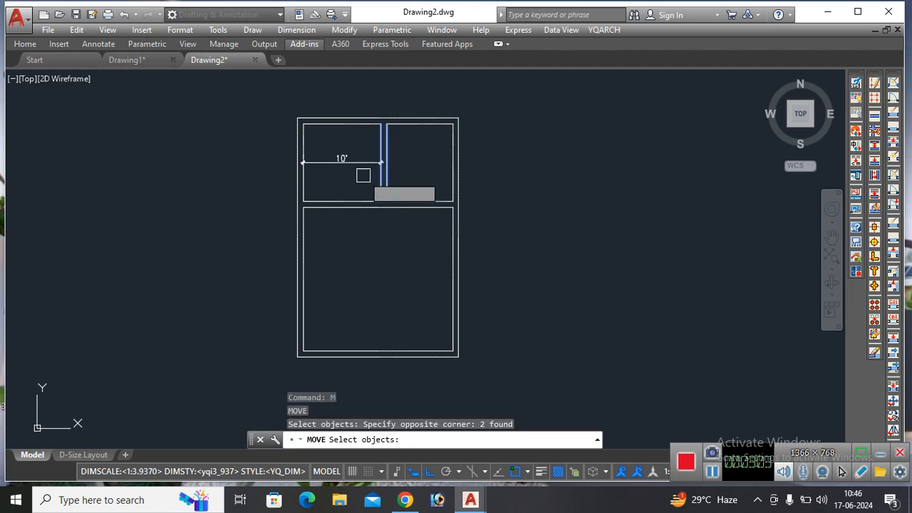
key(Return)
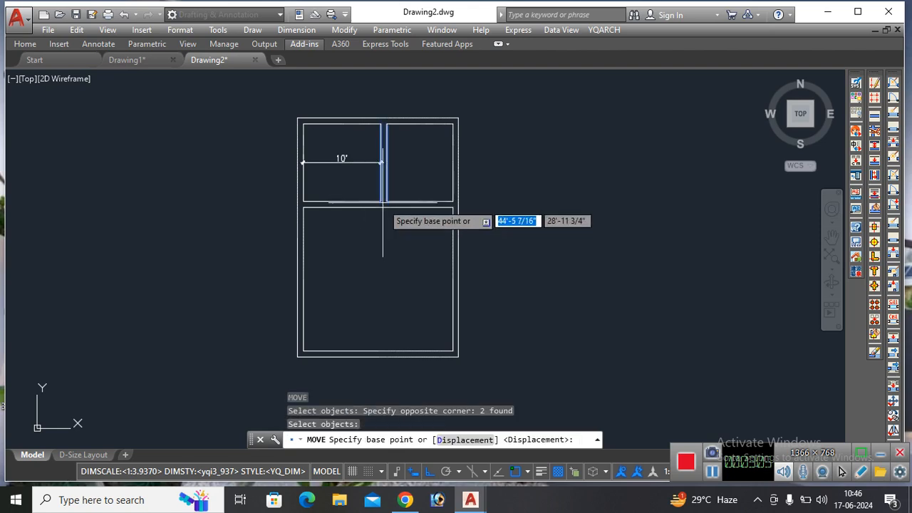
click(382, 201)
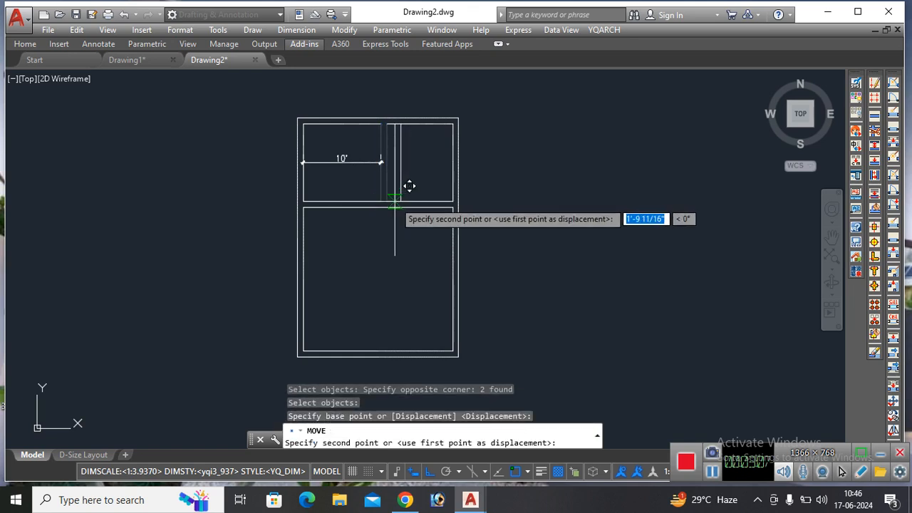
text(2')
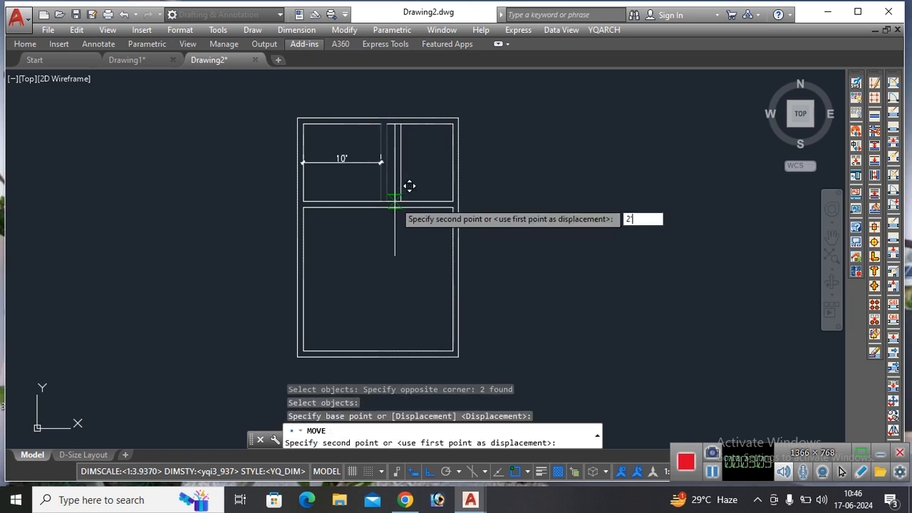
key(Return)
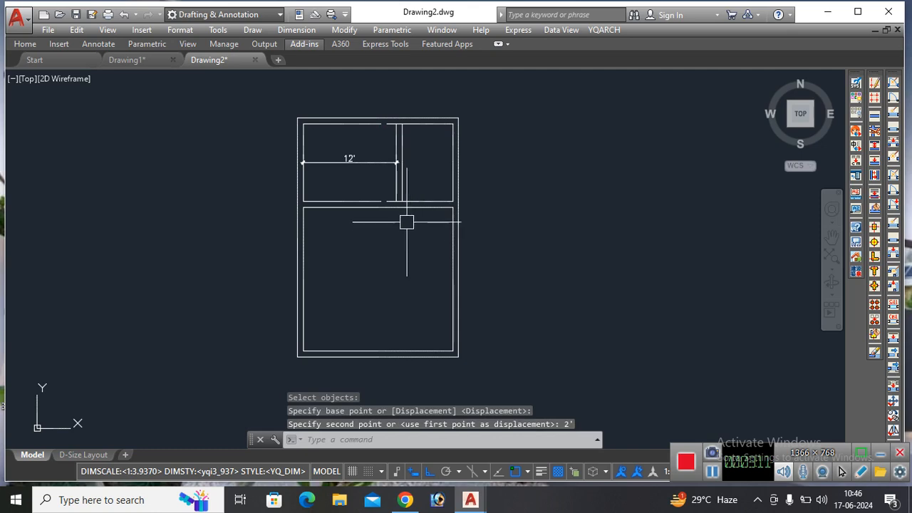
key(Escape)
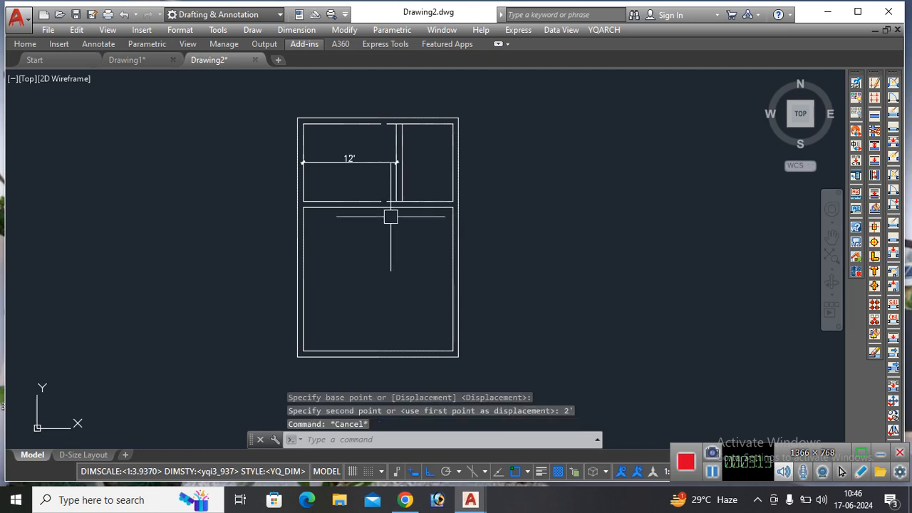
key(Escape)
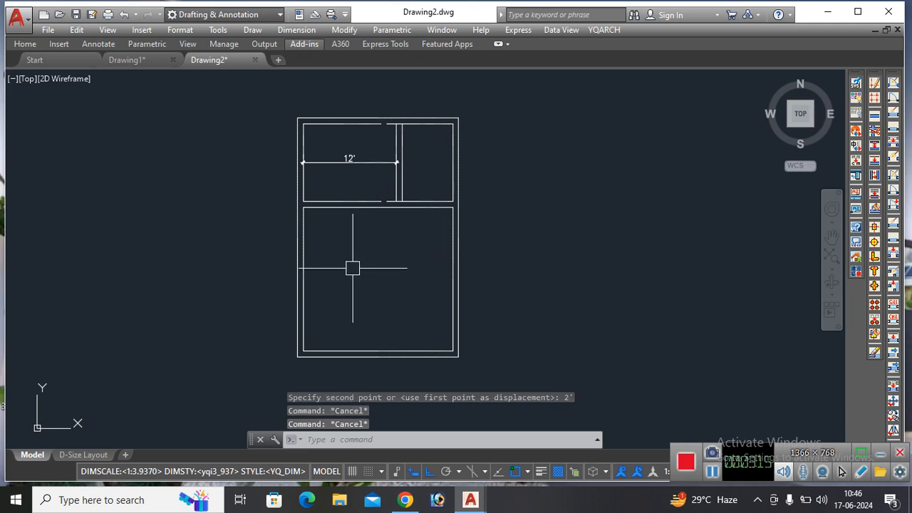
Step: Join the two segments of the horizontal partition's upper line to close the gap left by the moved wall
text(j)
key(Return)
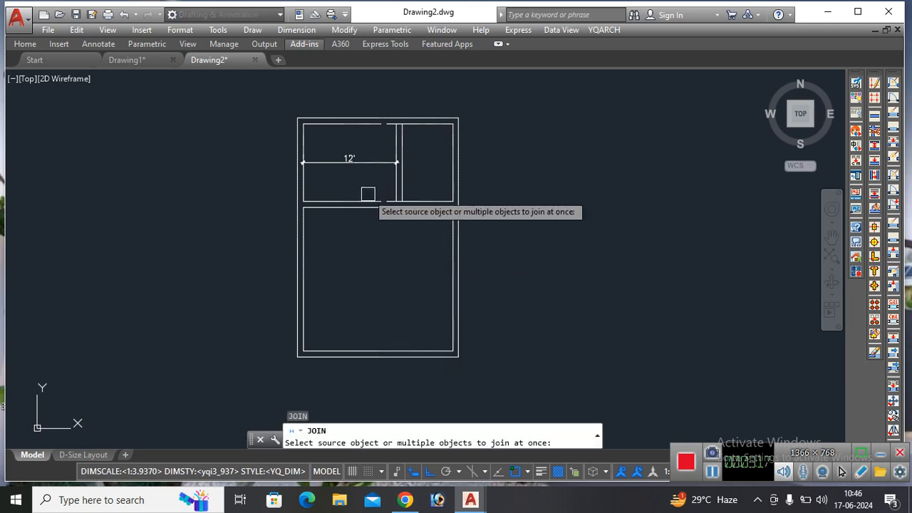
click(373, 200)
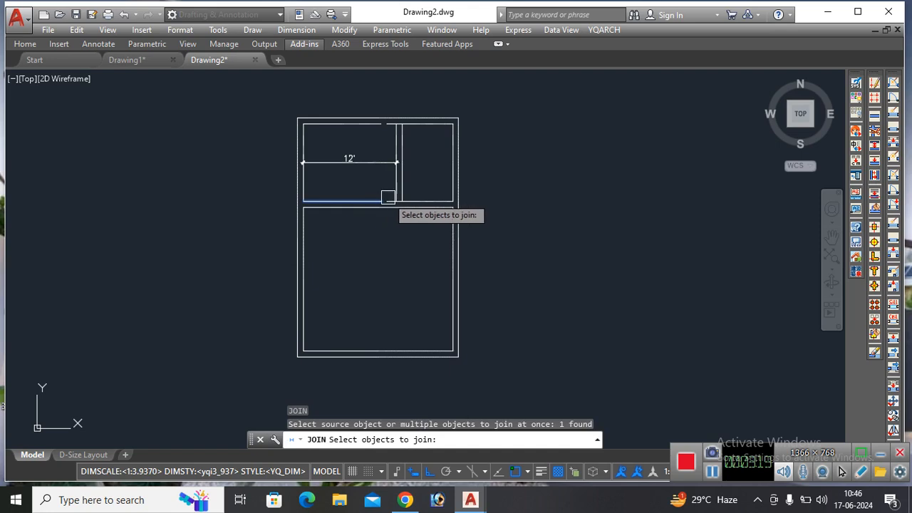
click(392, 196)
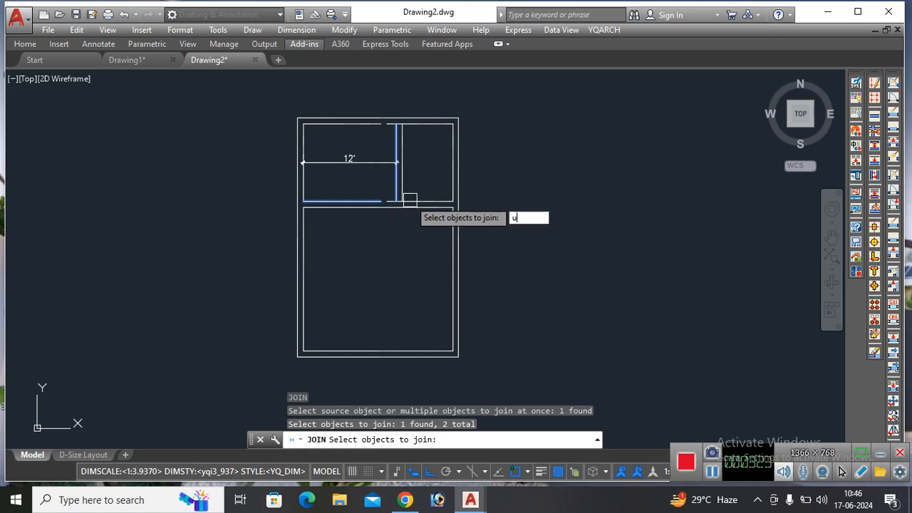
text(u)
key(Return)
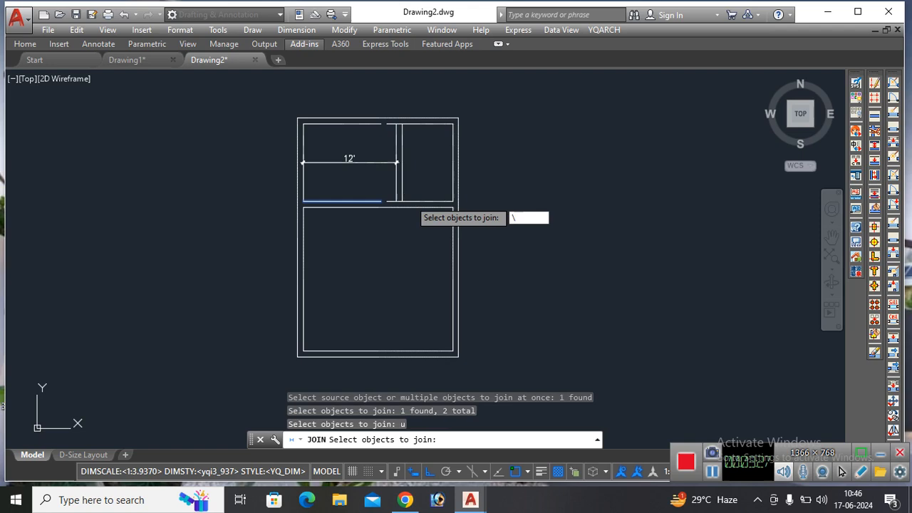
click(427, 201)
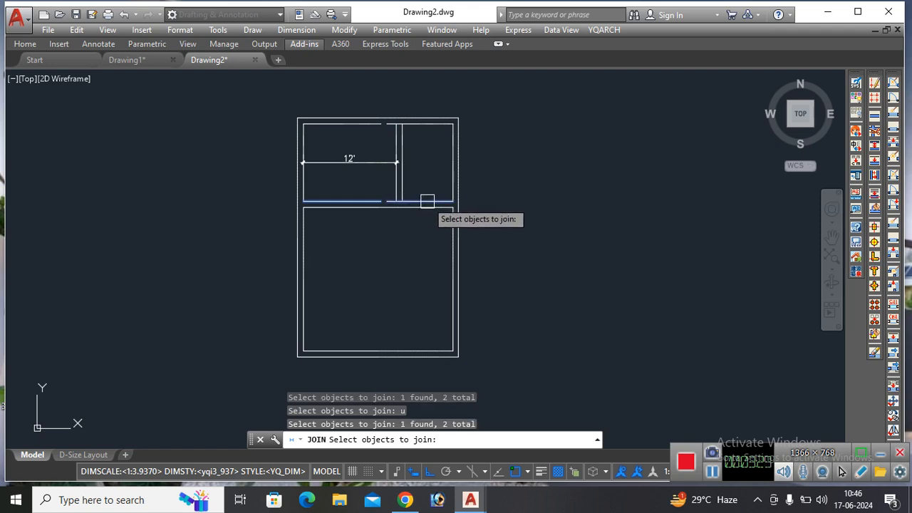
key(Return)
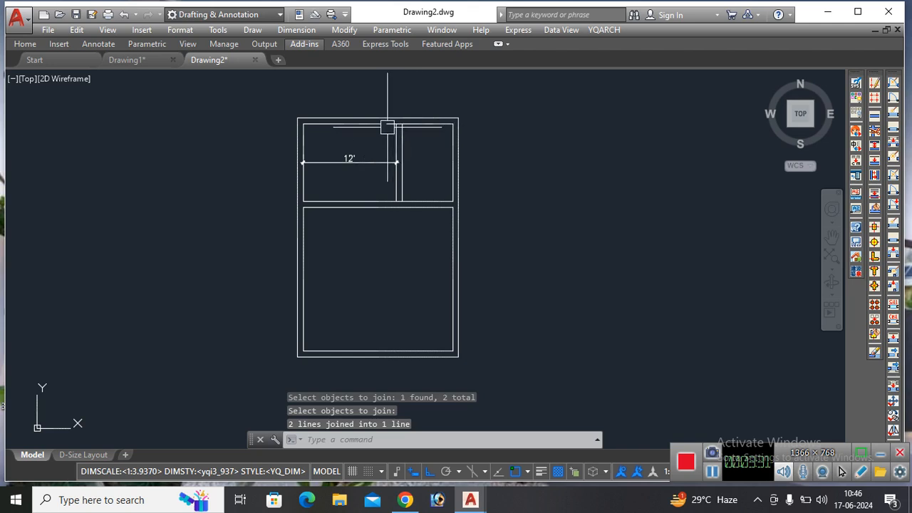
Step: Join the two segments of the top wall's inner line across the remaining gap
key(Return)
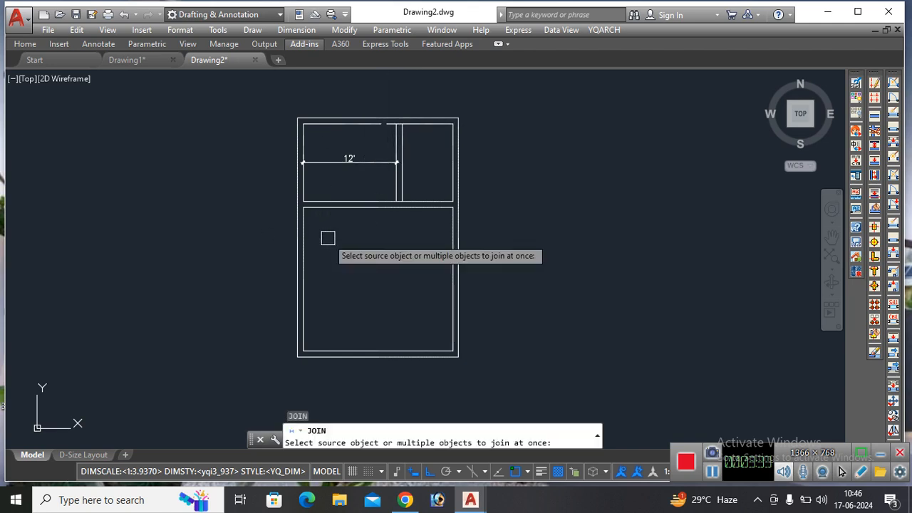
click(370, 127)
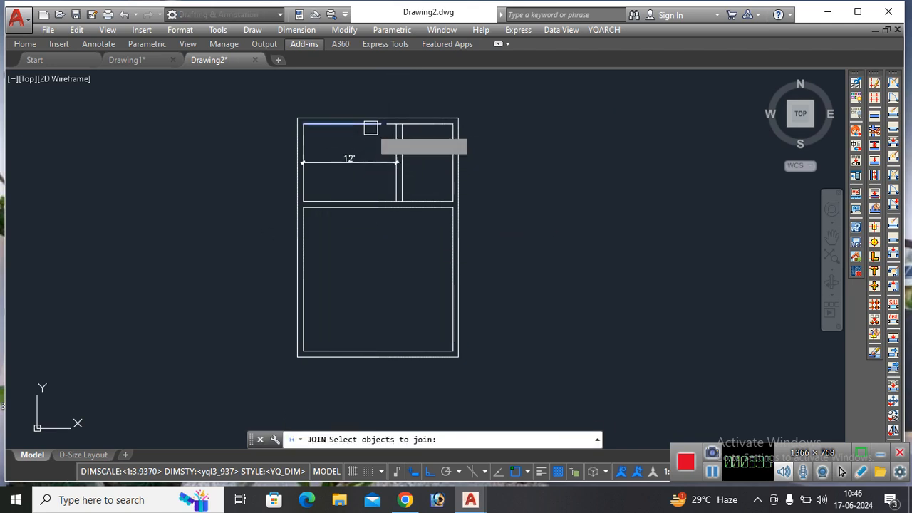
click(414, 126)
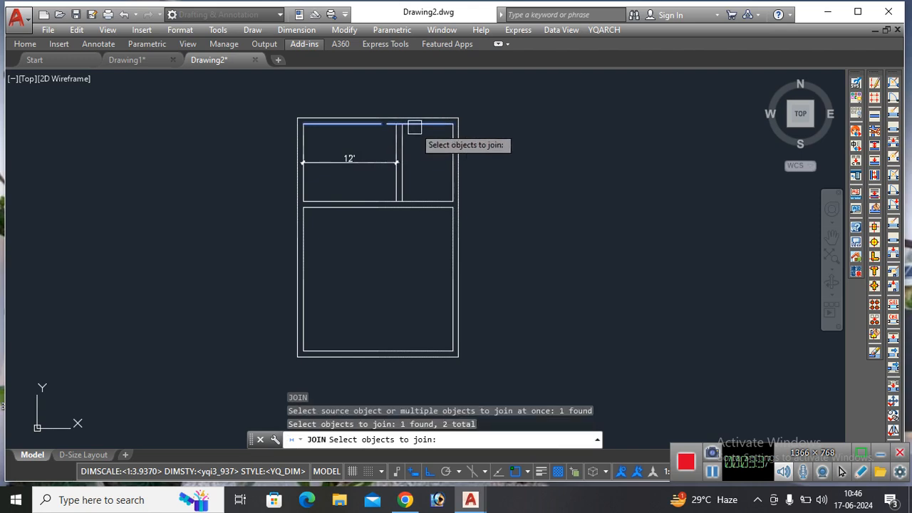
key(Return)
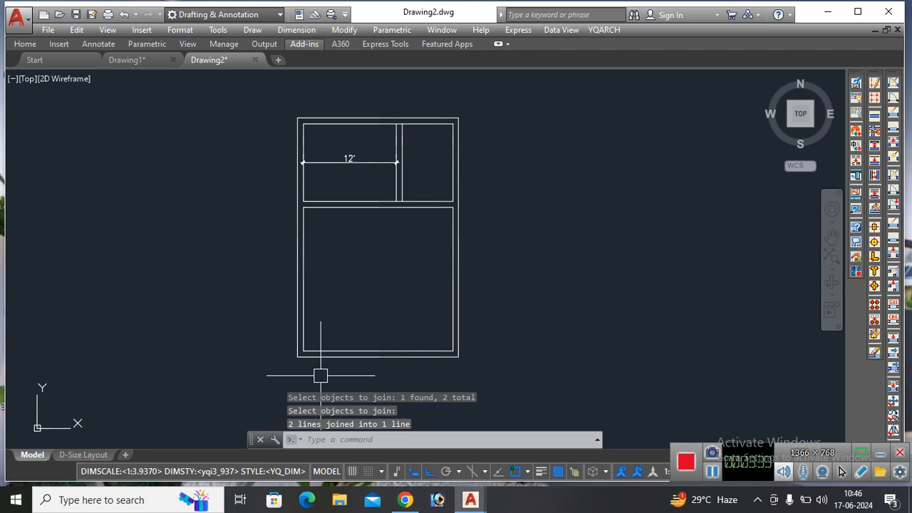
text(dt)
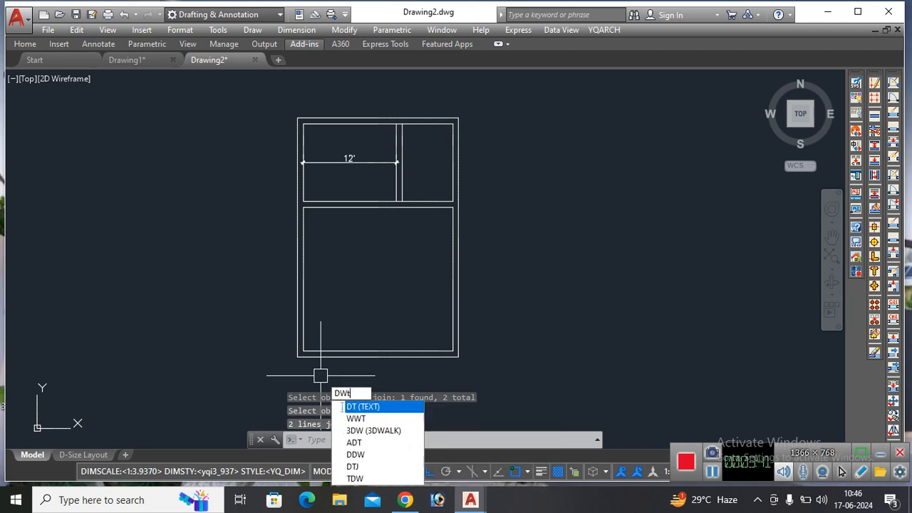
key(Return)
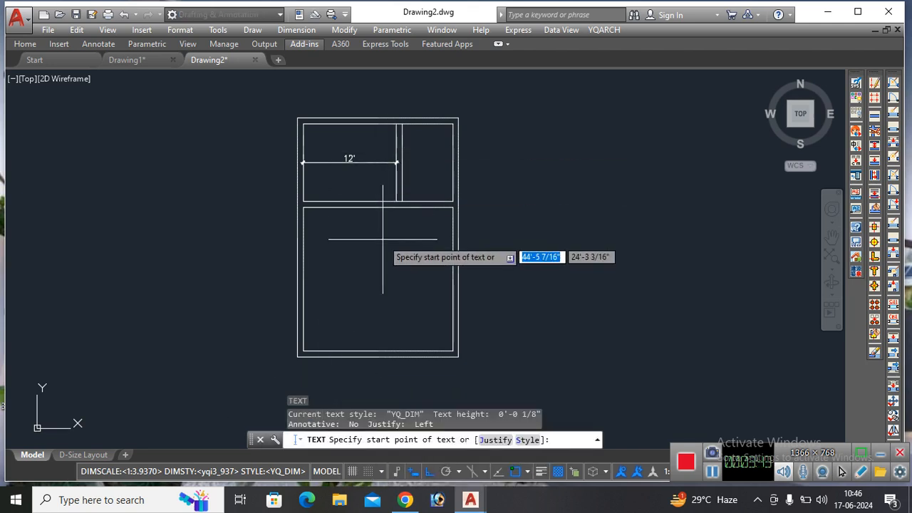
key(Escape)
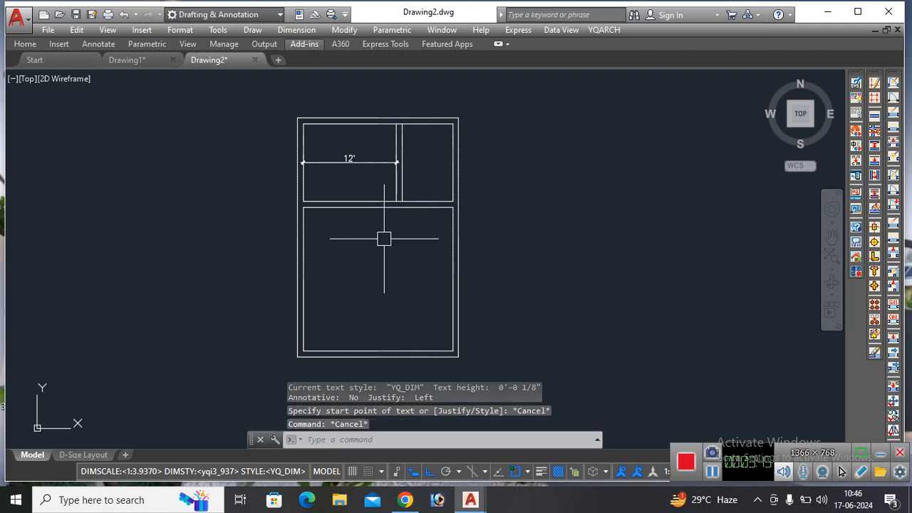
text(dwt)
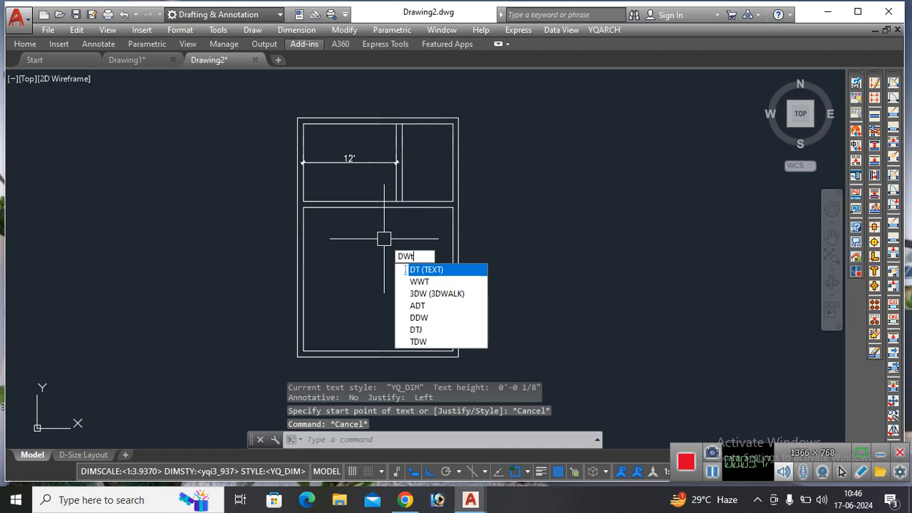
key(Return)
key(Escape)
key(Escape)
key(Escape)
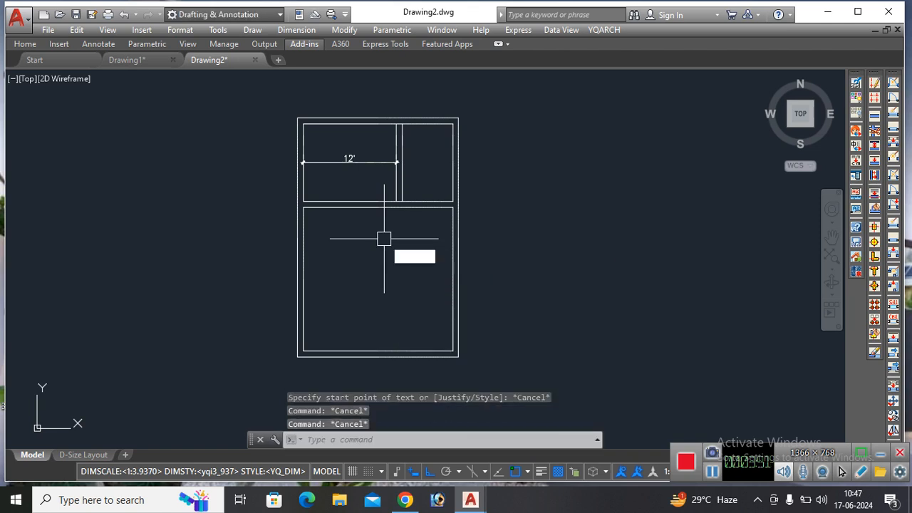
Step: Change the wall thickness of the vertical and horizontal partitions to 5 with the YQArch thickness command, keeping one side aligned
text(wwt)
key(Return)
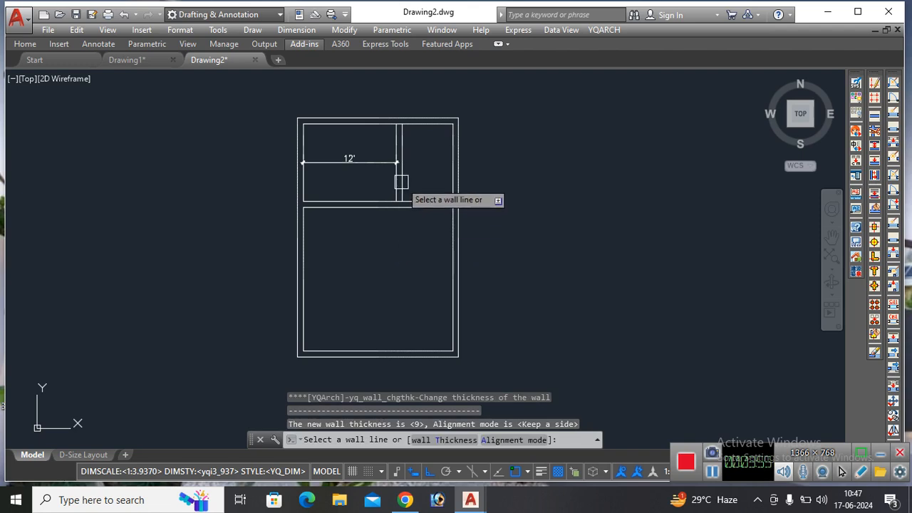
text(t)
key(Return)
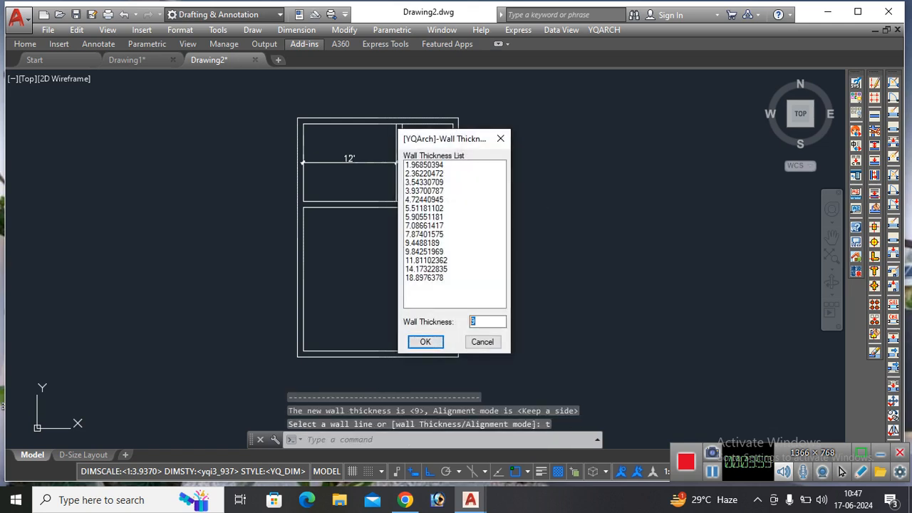
text(5)
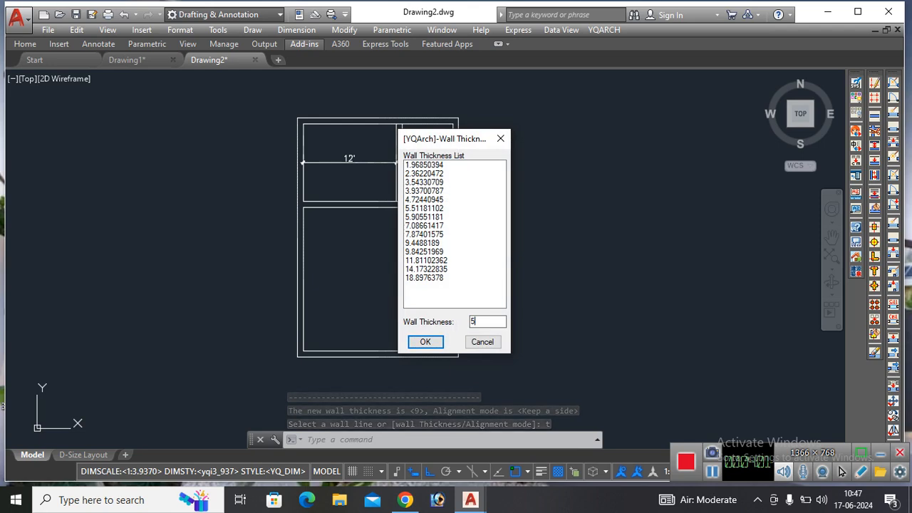
click(426, 342)
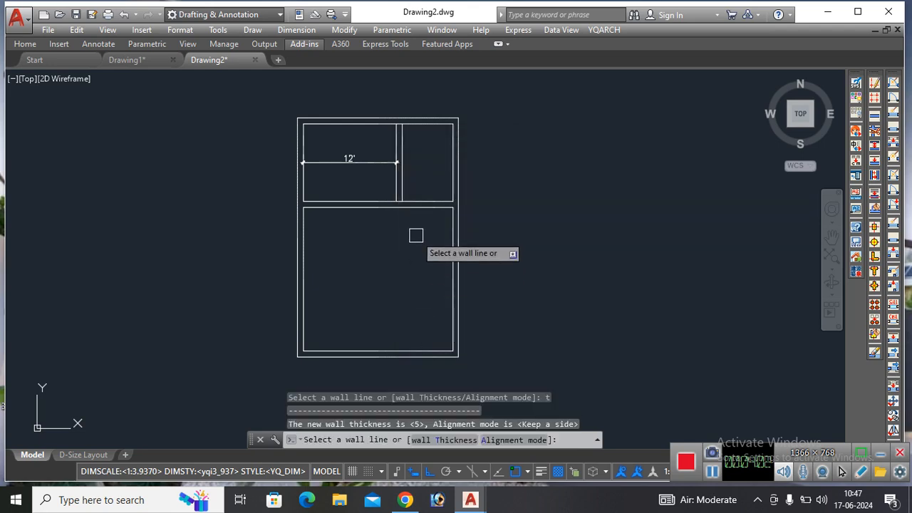
click(401, 186)
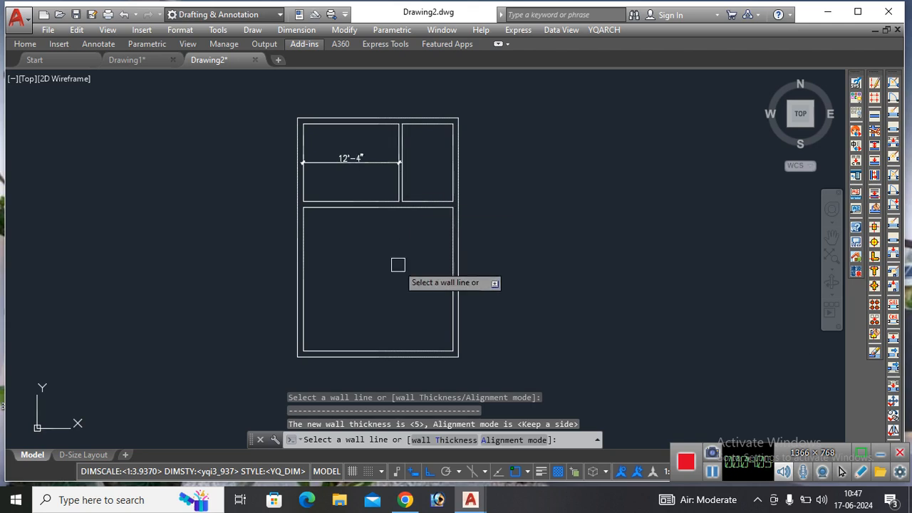
click(369, 208)
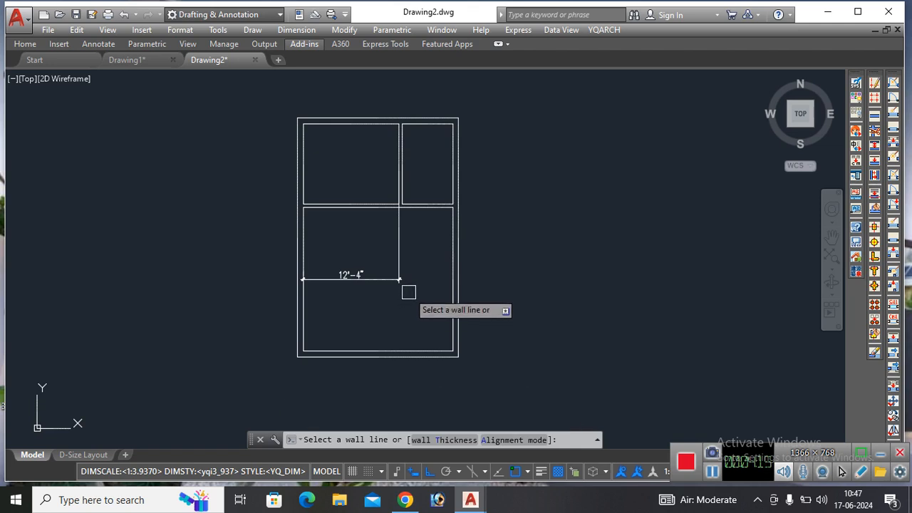
key(Escape)
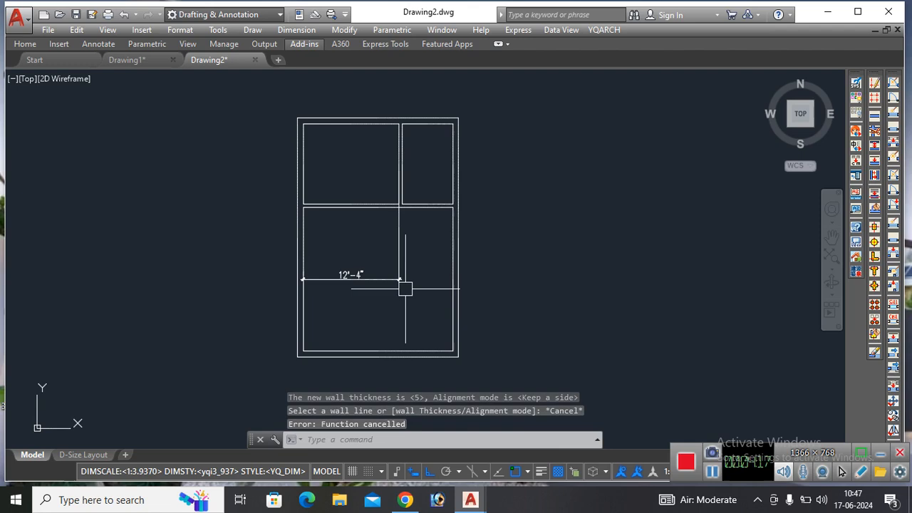
Step: Delete the width dimension of the upper left room
click(378, 279)
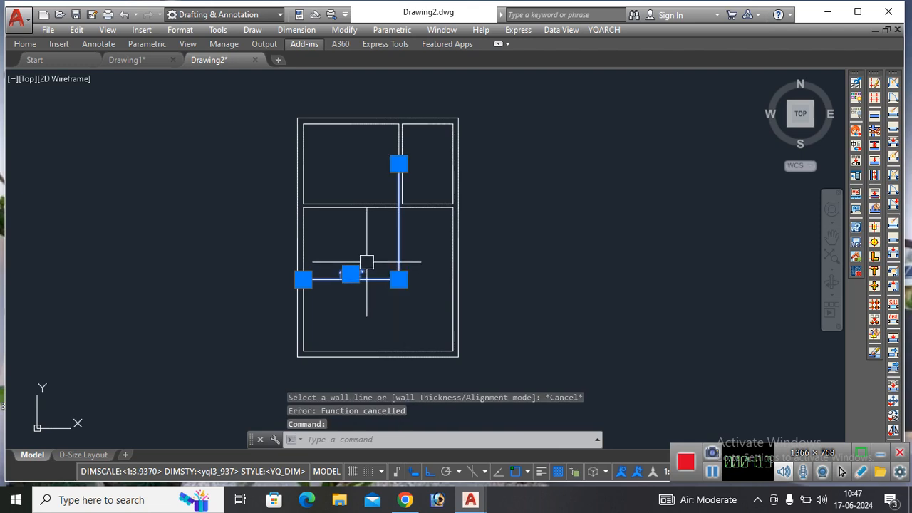
key(Delete)
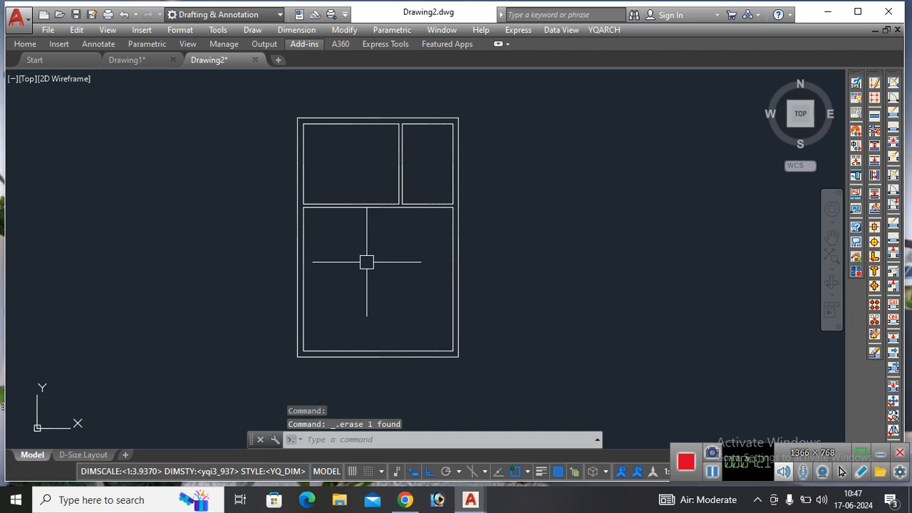
key(Escape)
key(Escape)
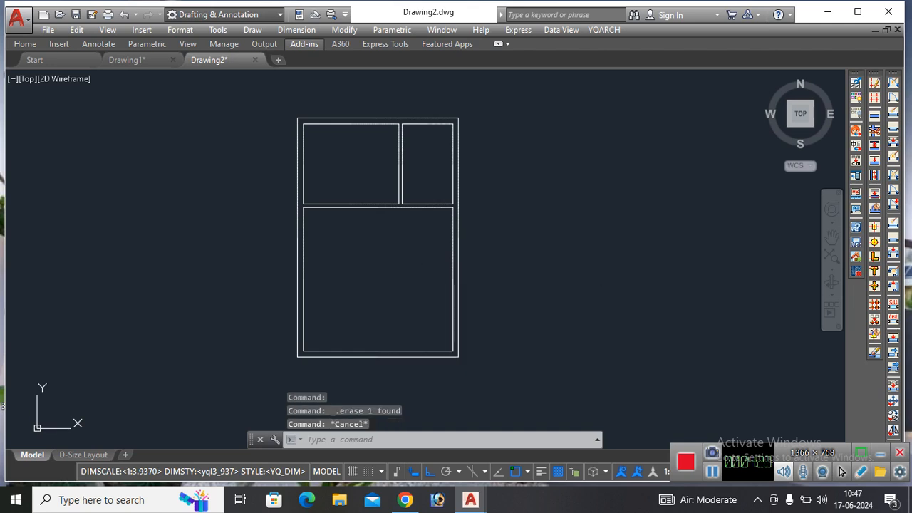
Step: Offset the horizontal partition wall downward by 120 with the YQArch wall offset command
text(wwo)
key(Return)
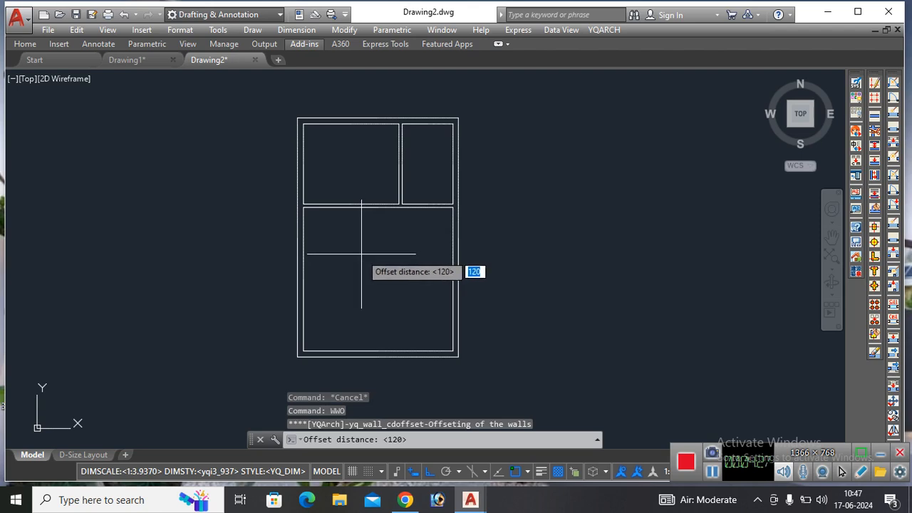
key(Return)
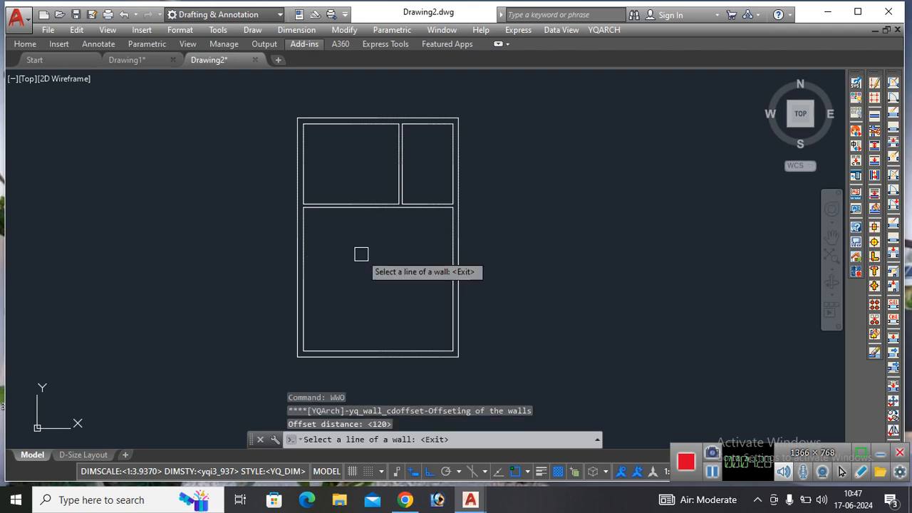
click(354, 206)
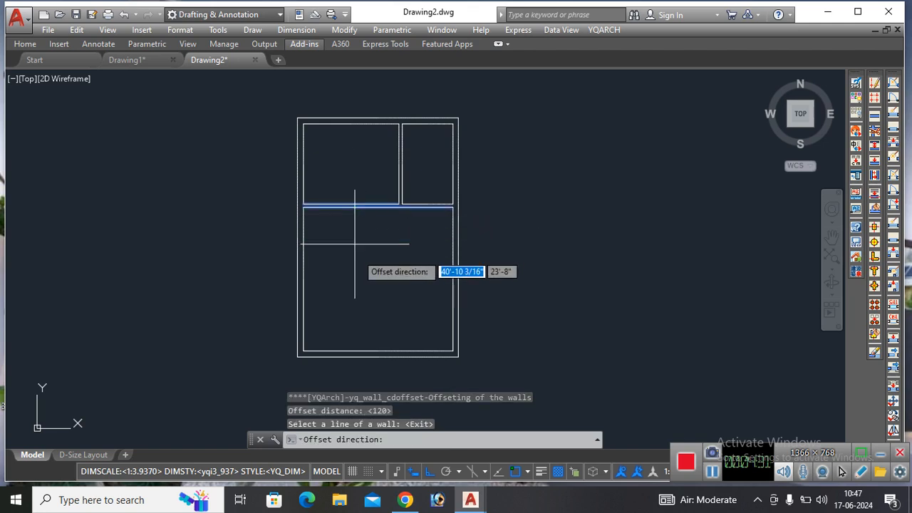
click(359, 261)
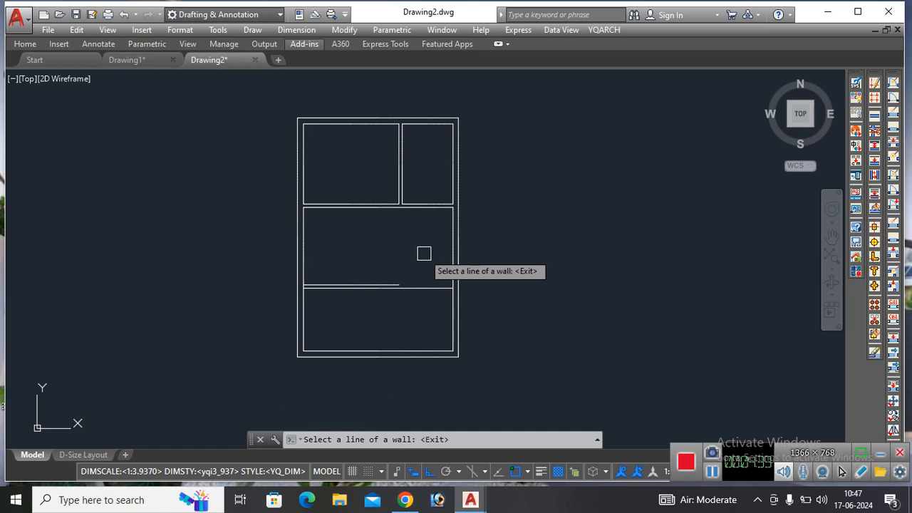
key(Escape)
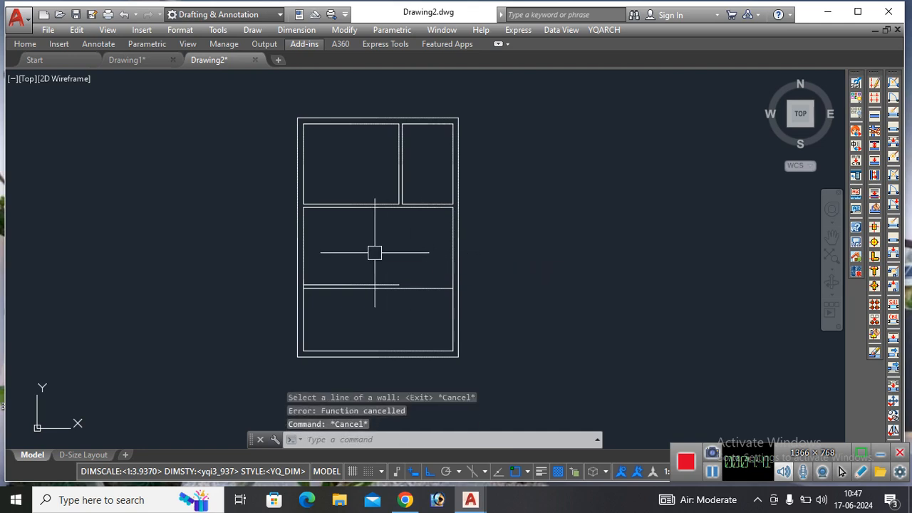
Step: Extend both vertical partition lines down to the new horizontal wall and its short upper line to the right wall
text(ex)
key(Return)
key(Return)
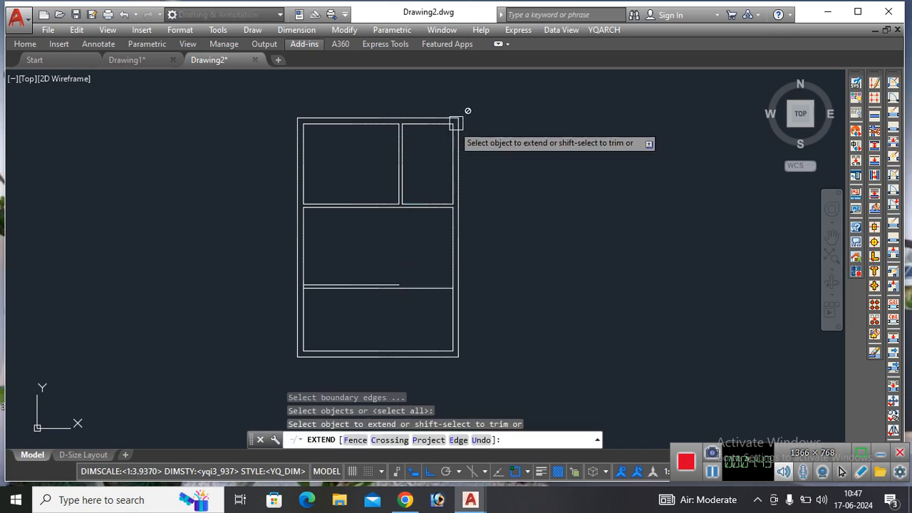
click(402, 177)
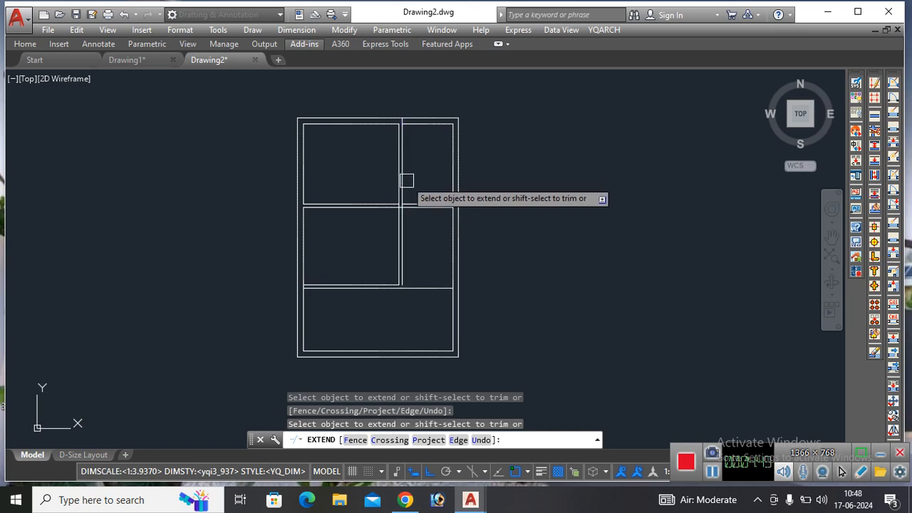
click(406, 179)
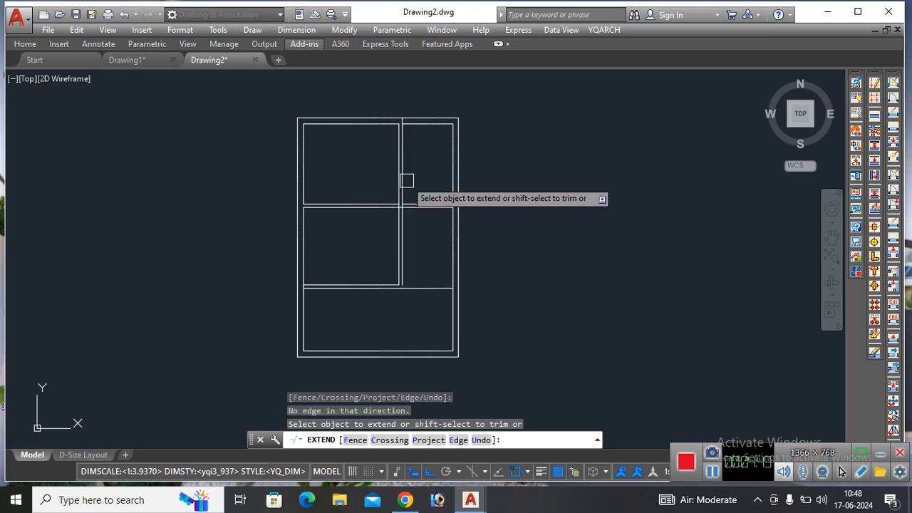
click(381, 278)
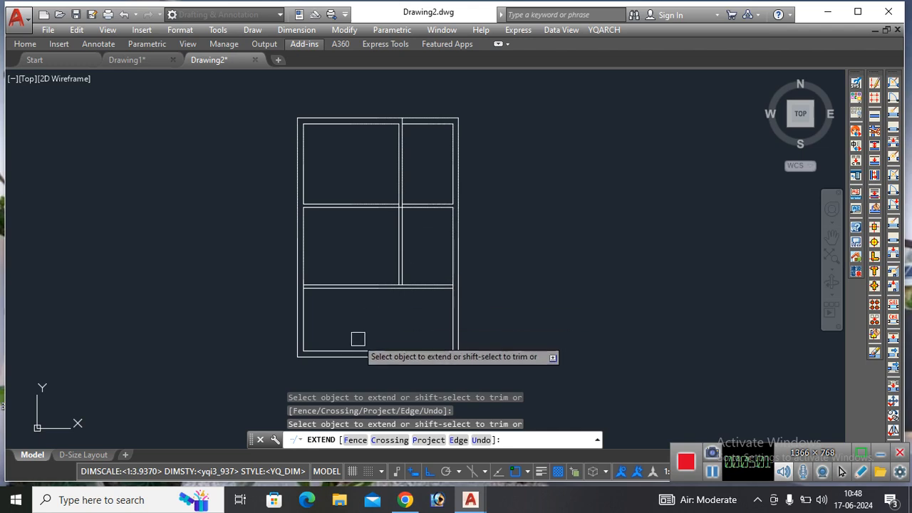
key(Escape)
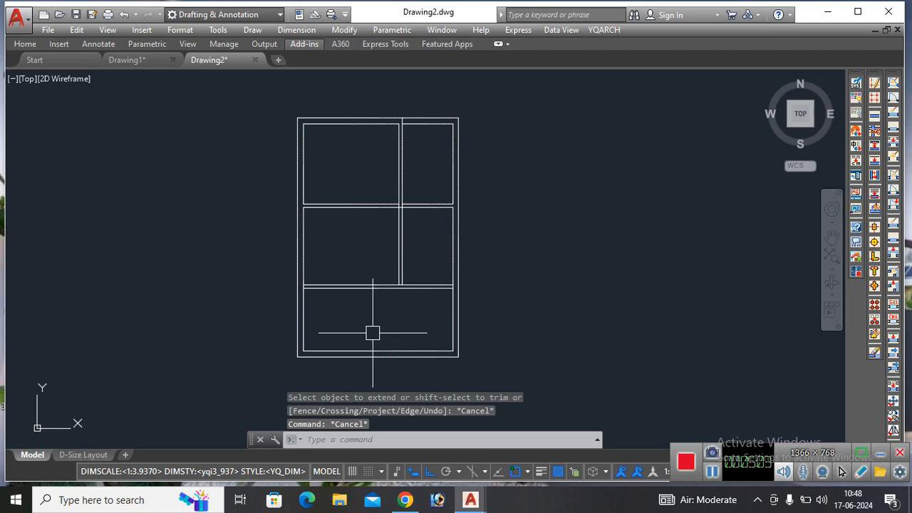
key(Escape)
key(Escape)
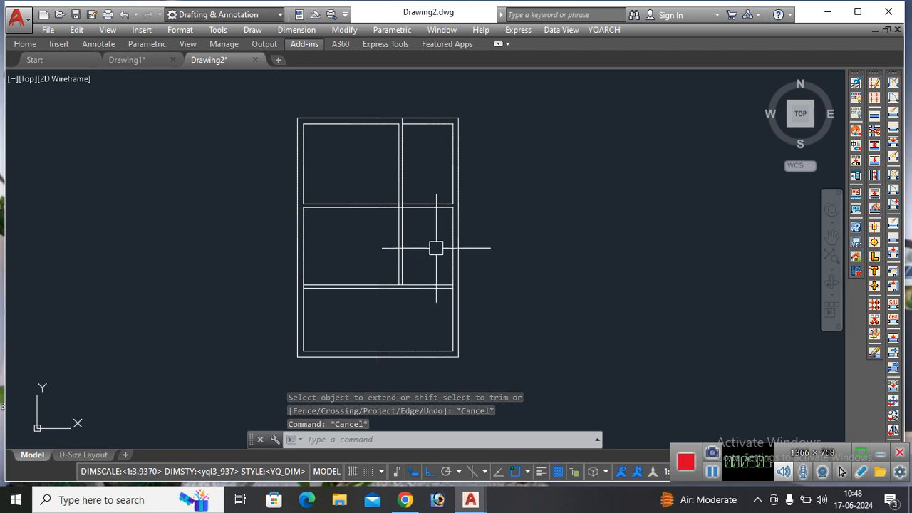
Step: Trim the new horizontal wall's upper line between the vertical partition and the right wall
text(tr)
key(Return)
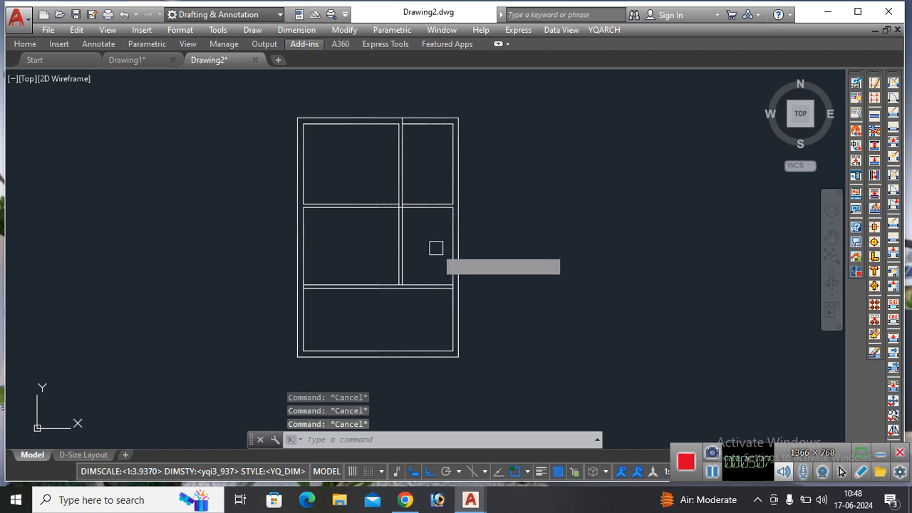
click(431, 285)
key(Escape)
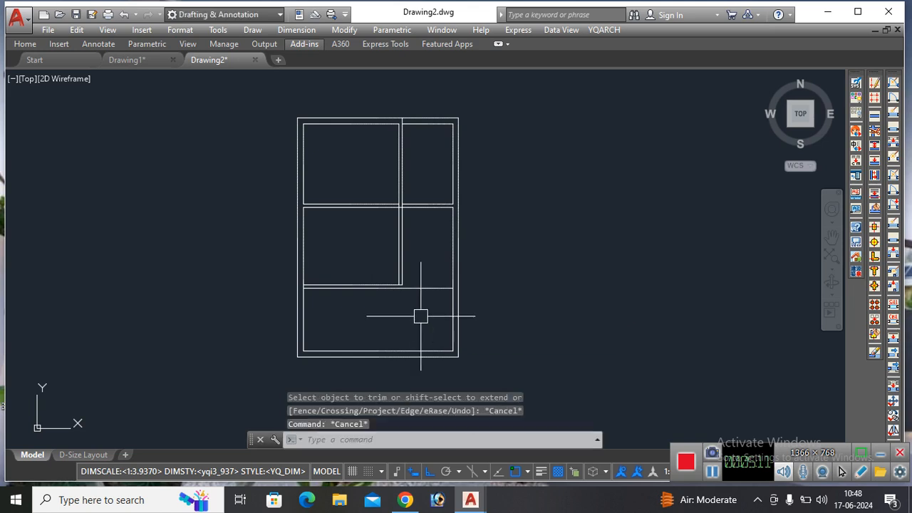
Step: Try to fillet the vertical partition's right line with the new horizontal wall at radius 0
text(f)
key(Return)
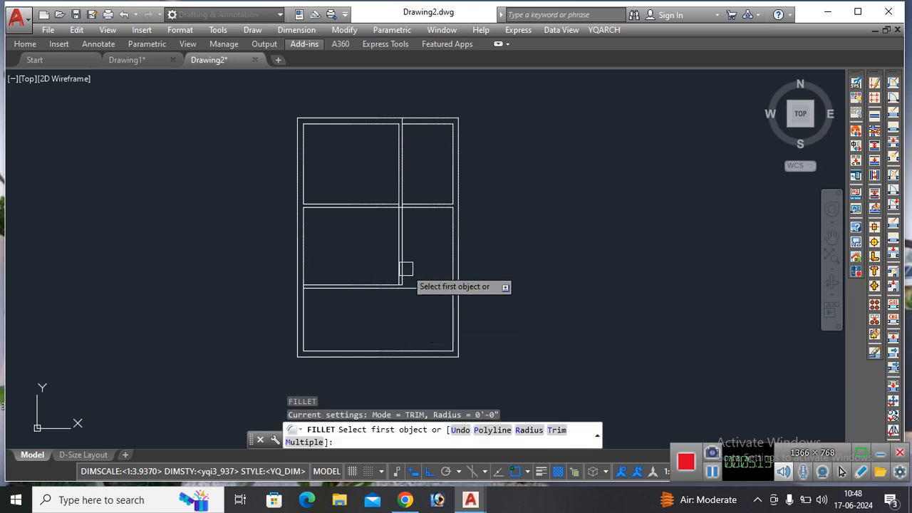
click(406, 269)
click(388, 287)
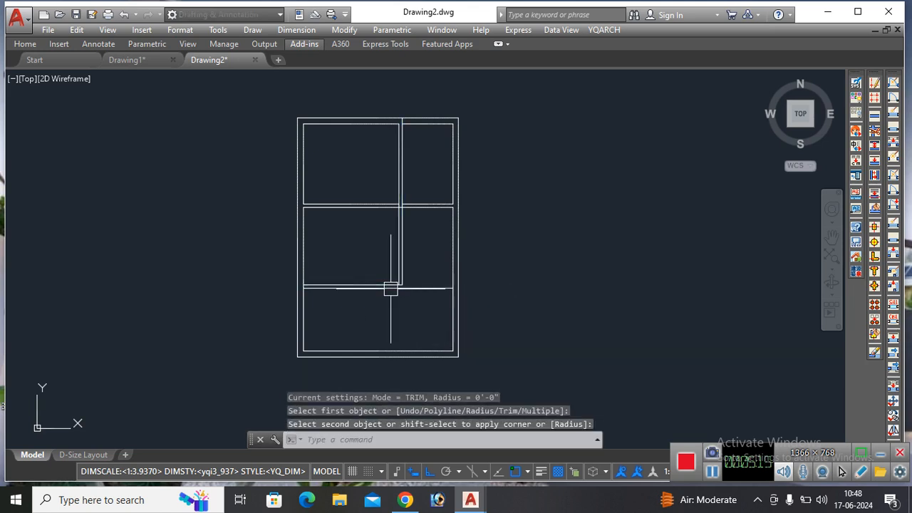
key(Escape)
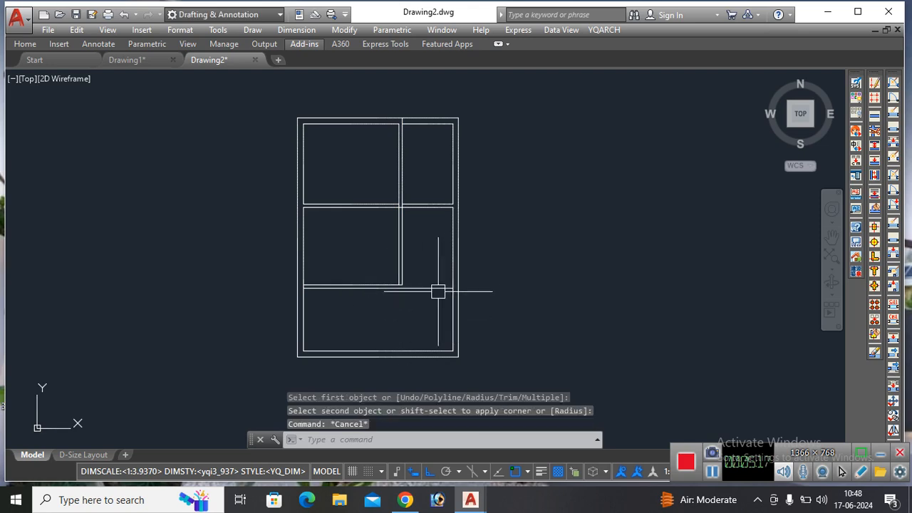
Step: Fillet the vertical partition's left line with the new horizontal wall's upper line into a sharp inner corner
text(f)
key(Return)
click(404, 256)
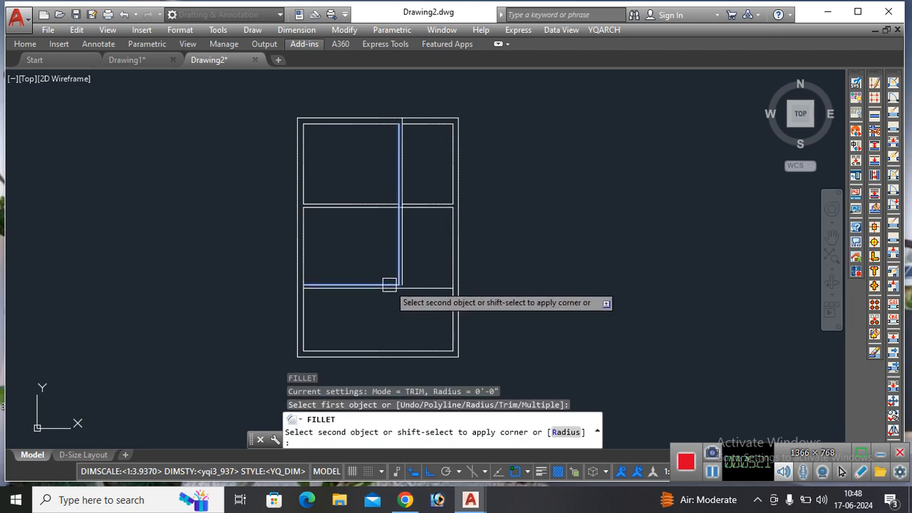
key(Escape)
key(Escape)
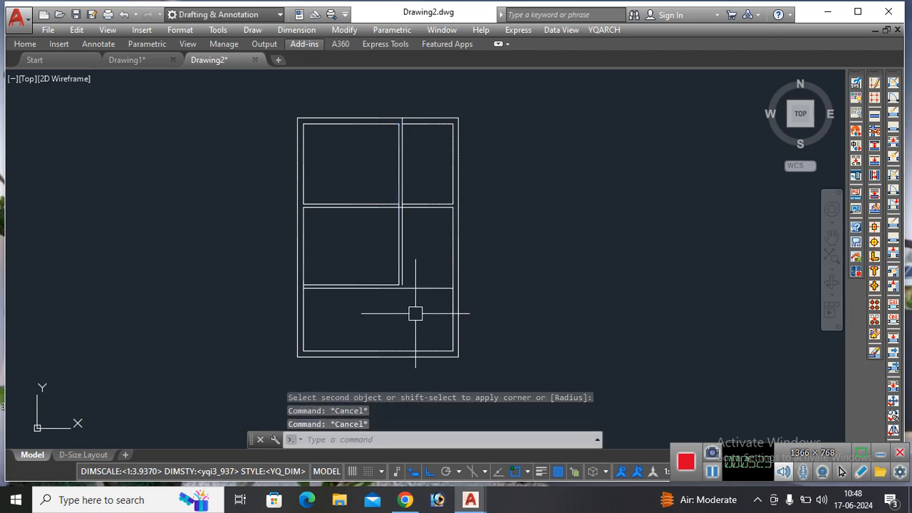
text(f)
key(Return)
click(419, 289)
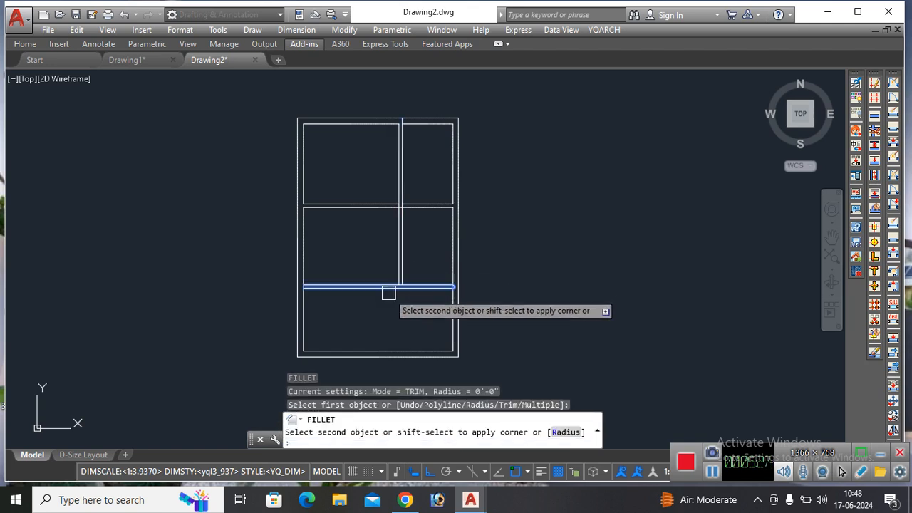
key(Escape)
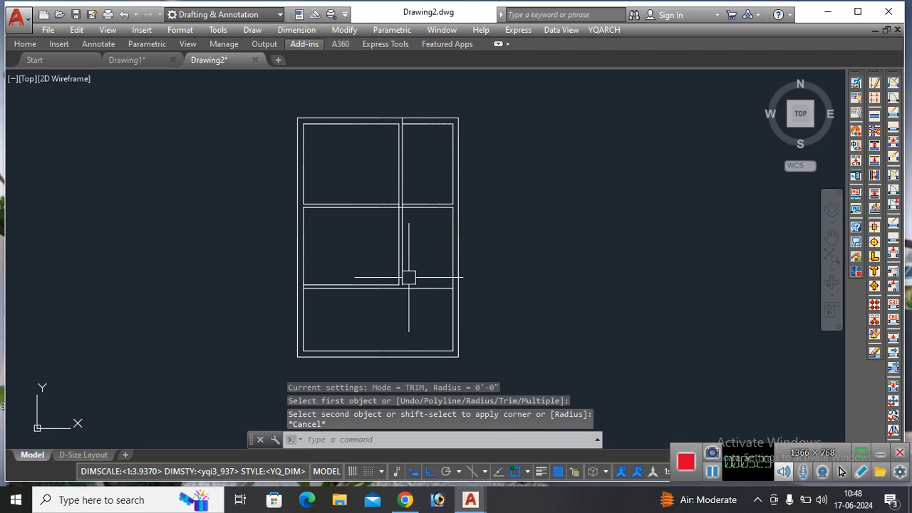
Step: Fillet the vertical partition's two parallel lines together at their lower end
key(Return)
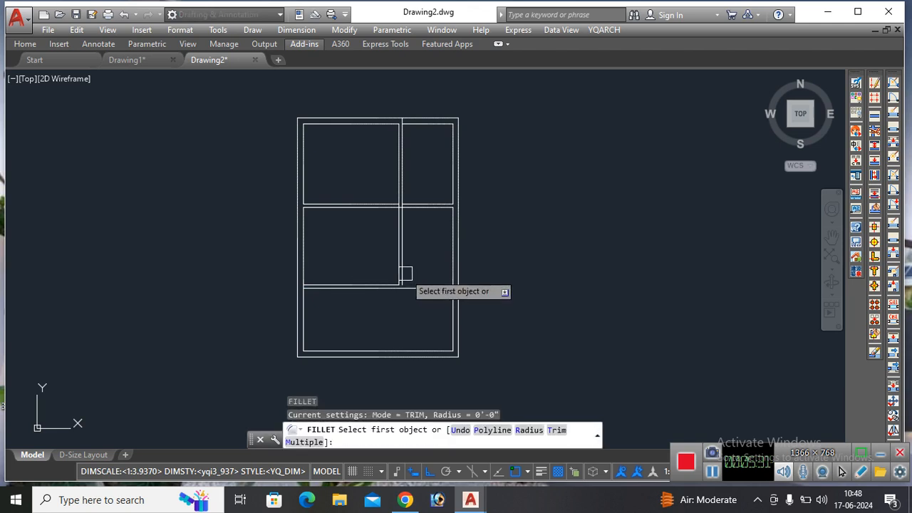
click(404, 264)
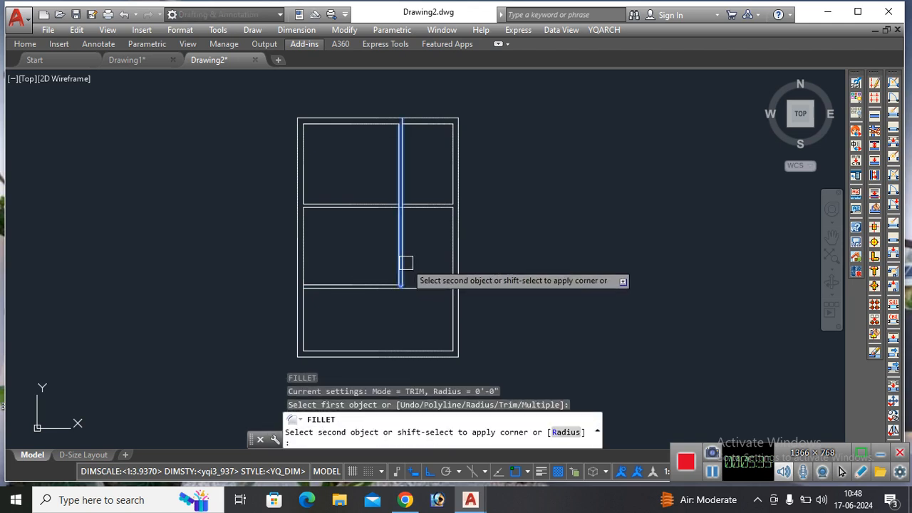
key(Escape)
key(Escape)
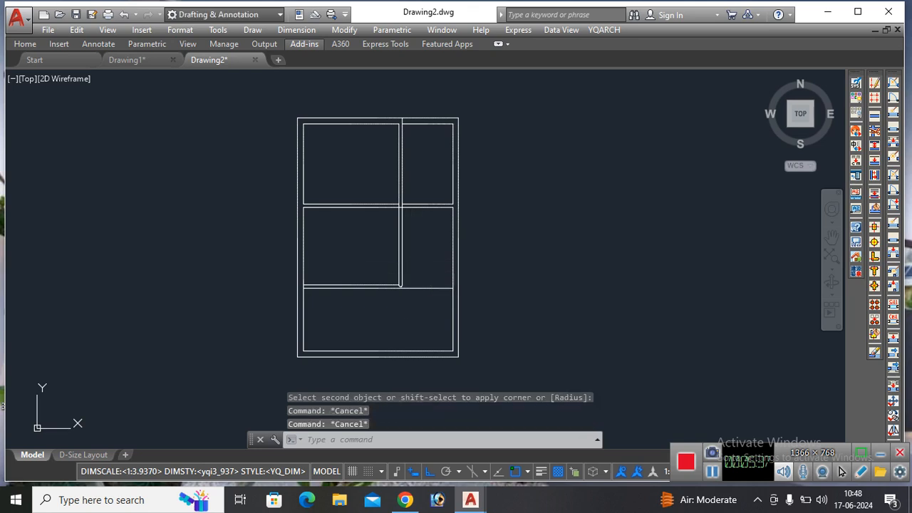
Step: Fillet the vertical partition's right line with the new horizontal wall's lower line to form the sharp outer corner
key(Return)
click(406, 257)
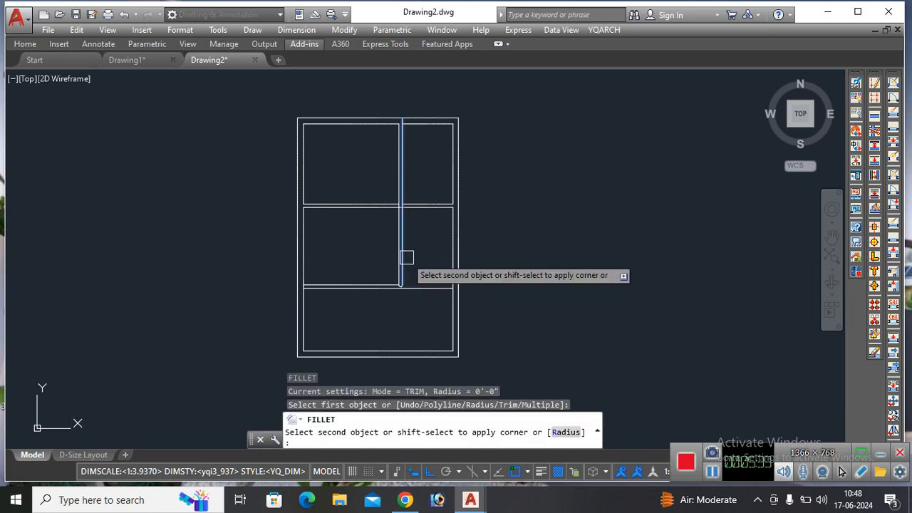
click(393, 292)
key(Escape)
key(Escape)
key(Escape)
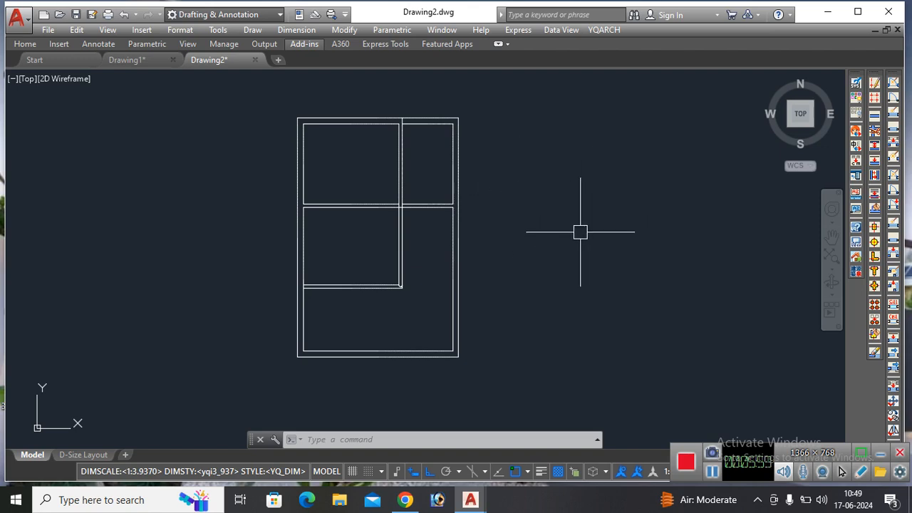
Step: Place a single-leaf door at the vertical partition's lower end opening into the middle-left room, and another in the upper-right room's lower wall
key(Return)
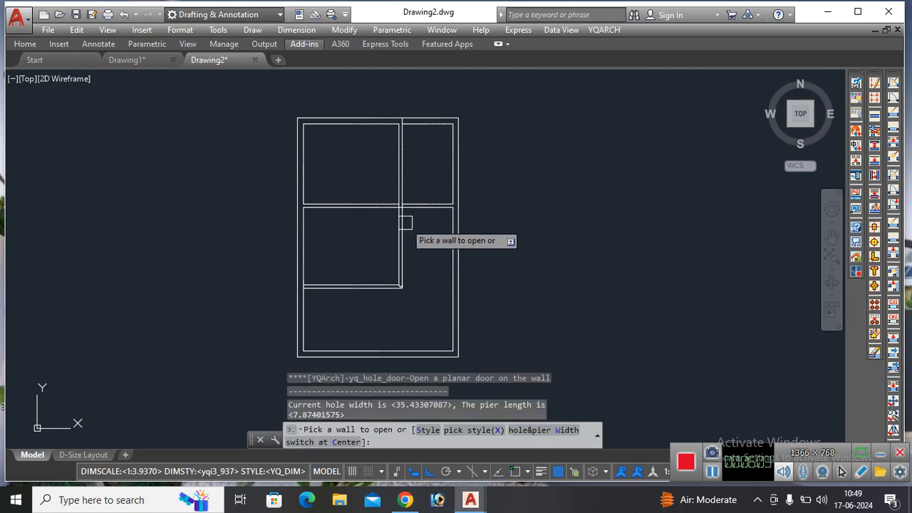
click(400, 285)
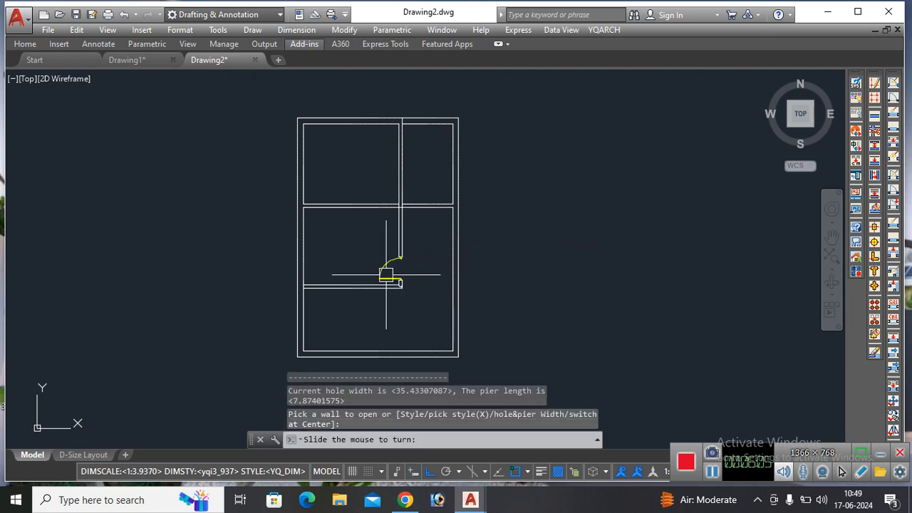
click(383, 275)
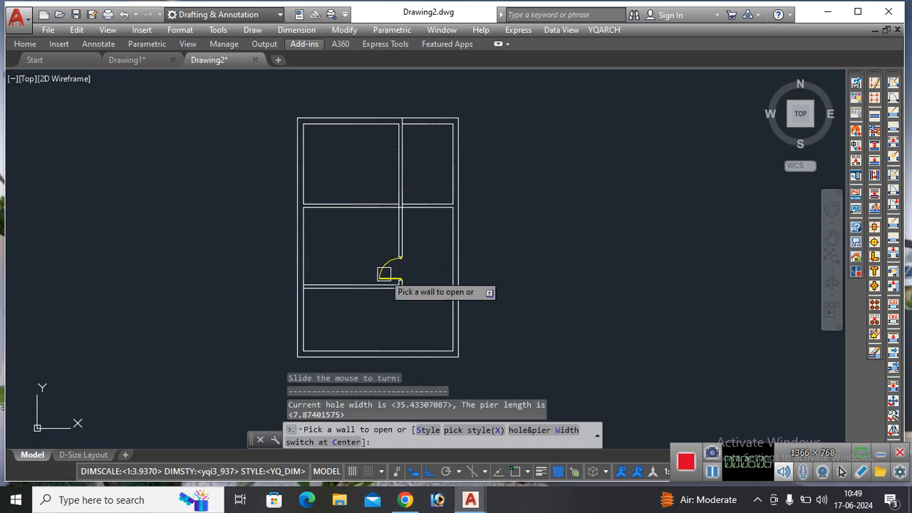
click(442, 206)
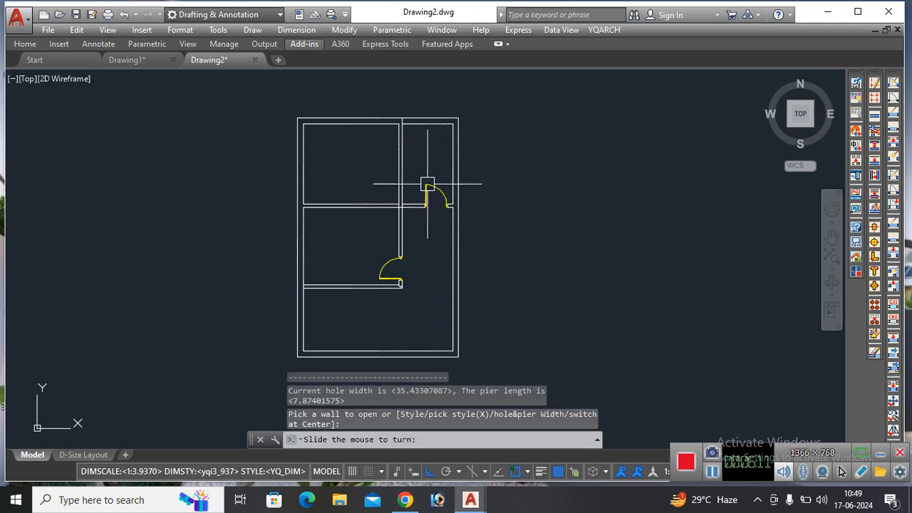
click(439, 184)
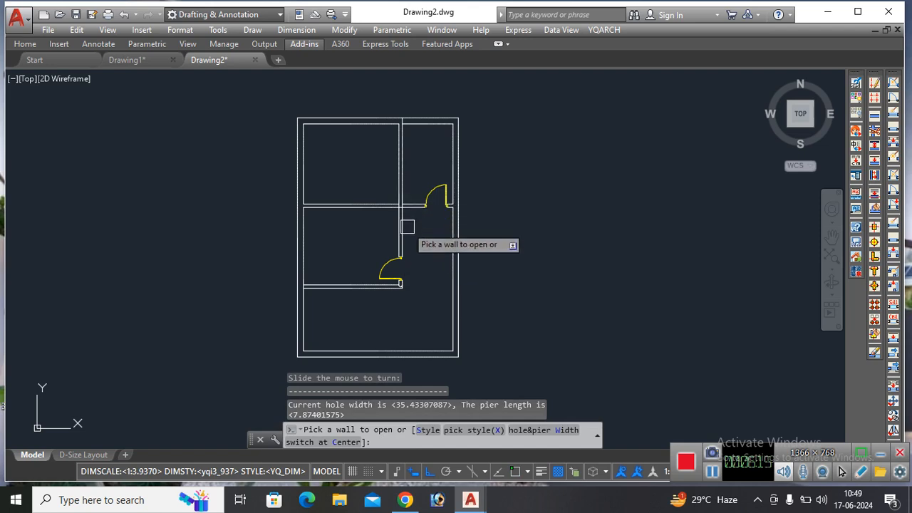
Step: Place single-leaf doors into the upper-left room through the vertical partition and at the left end of the plan's lower outer wall
click(402, 190)
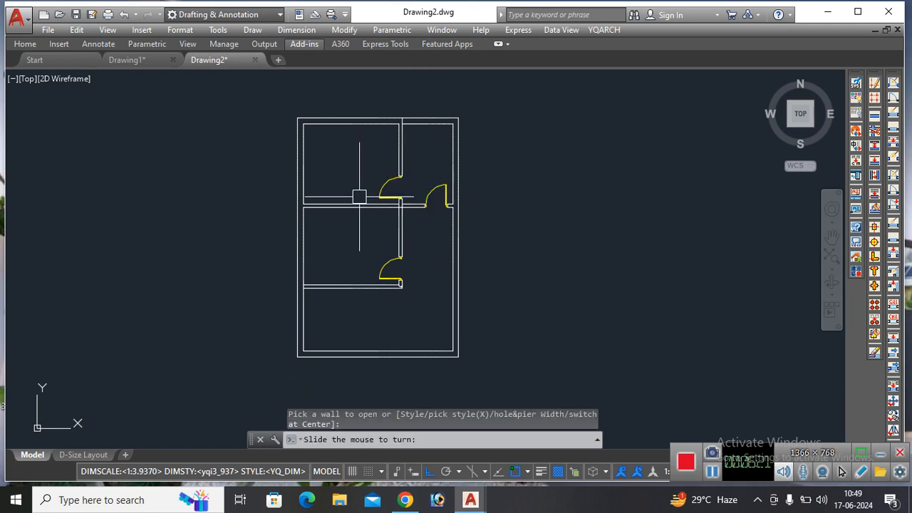
click(359, 197)
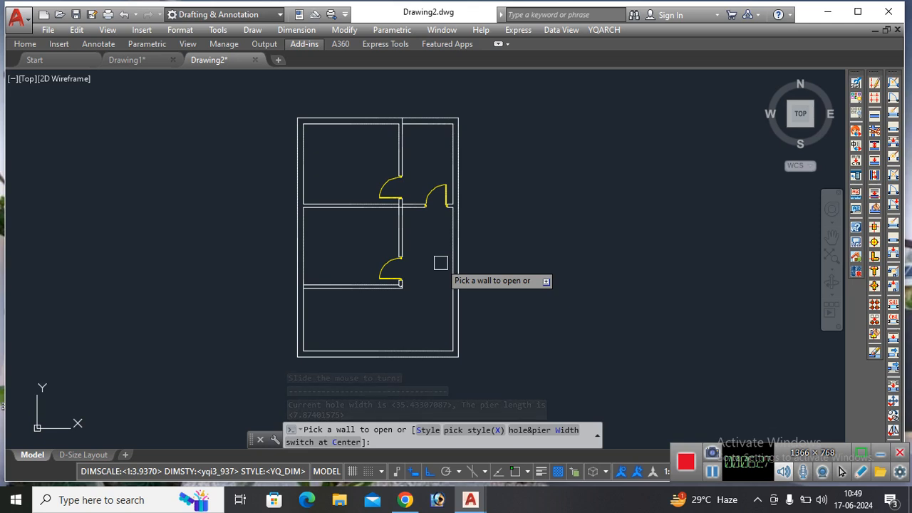
click(368, 354)
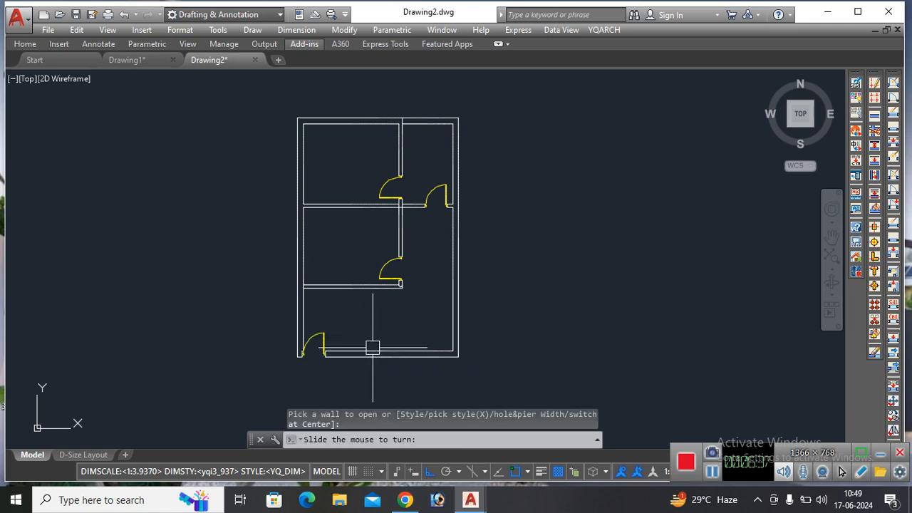
click(372, 347)
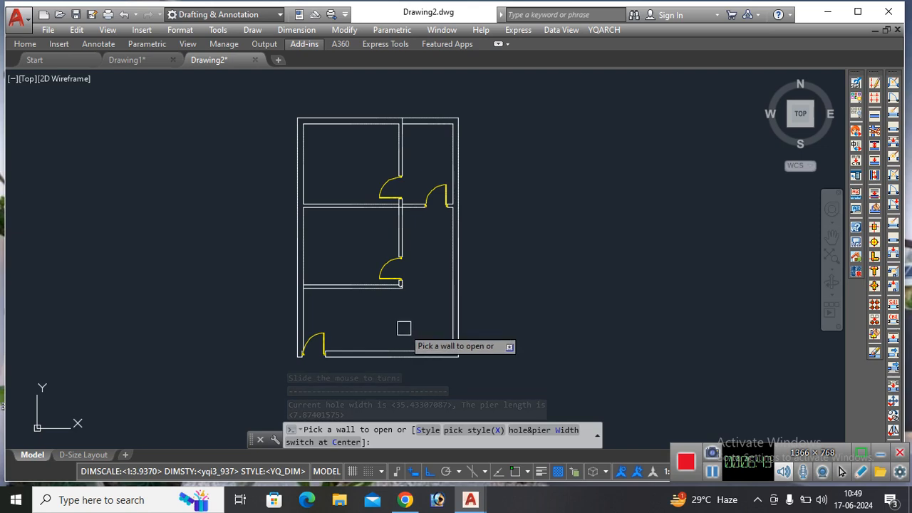
Step: Switch the door style to R14:DR_CDR1 and place two mirrored angled doors at the right end of the lower outer wall
click(428, 429)
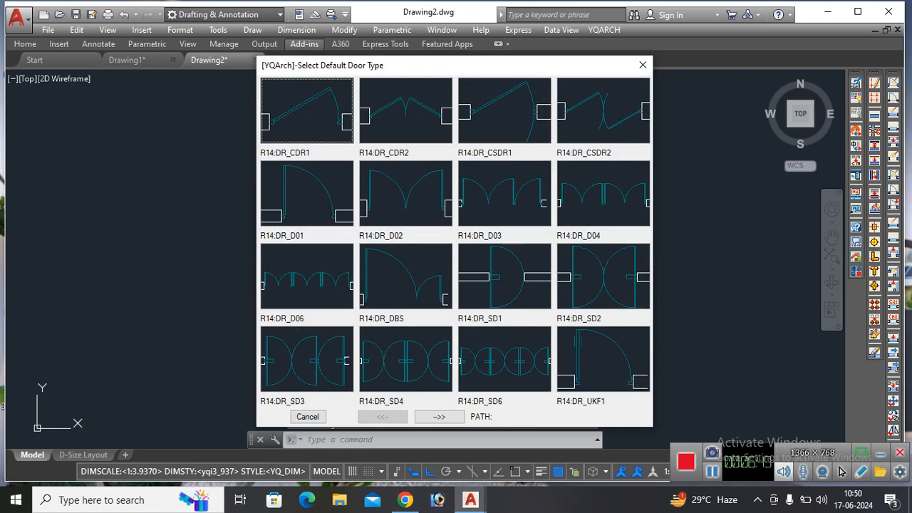
double_click(406, 110)
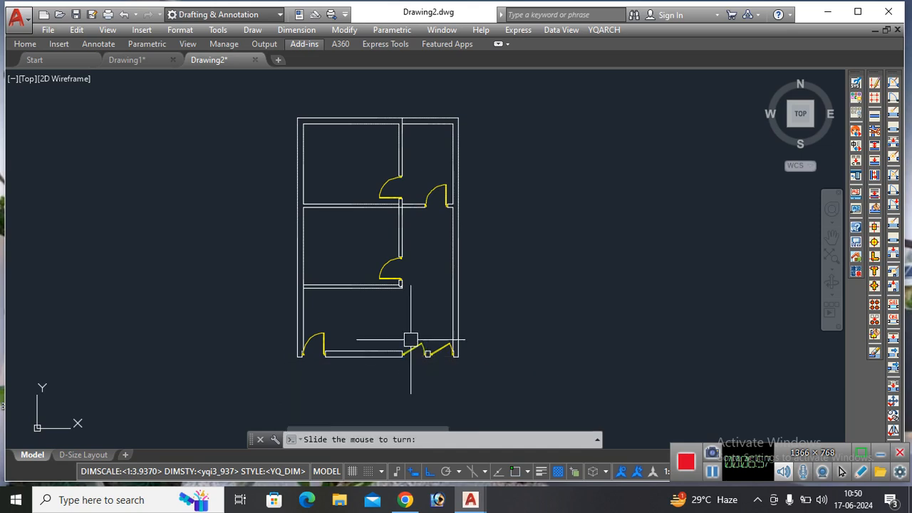
click(416, 354)
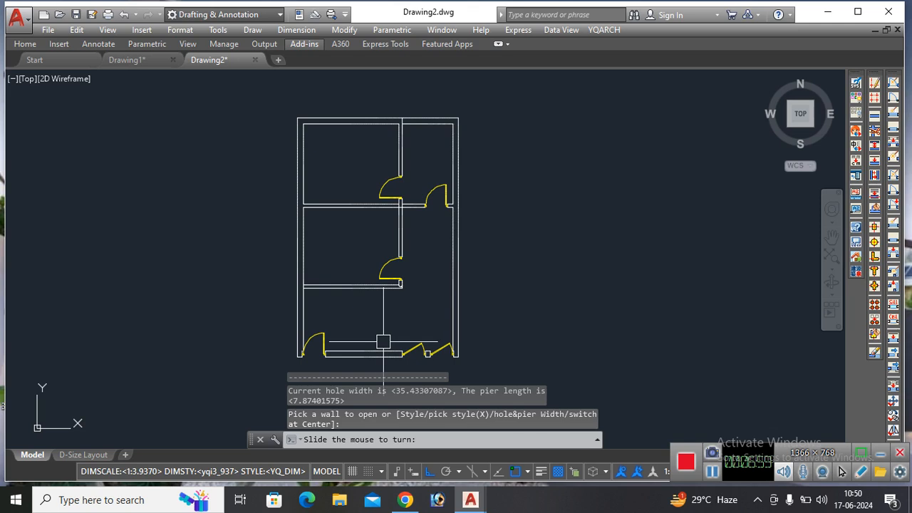
click(438, 330)
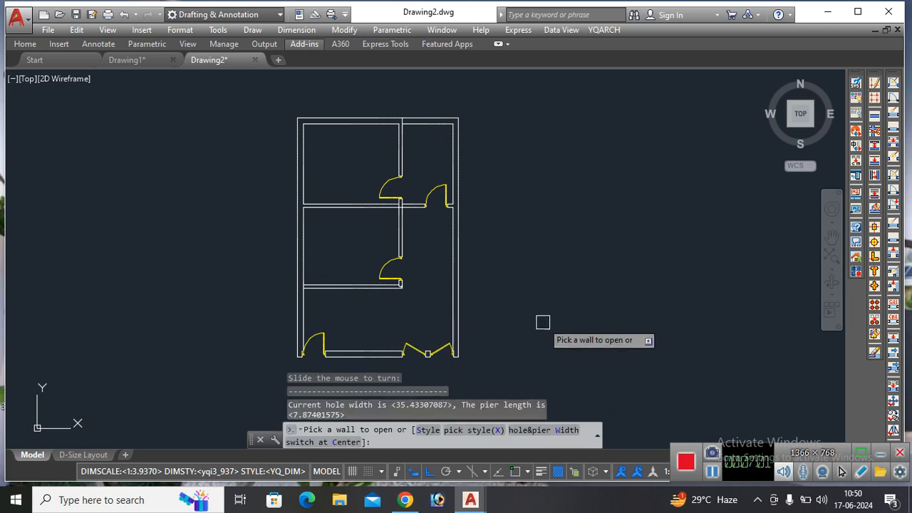
key(Escape)
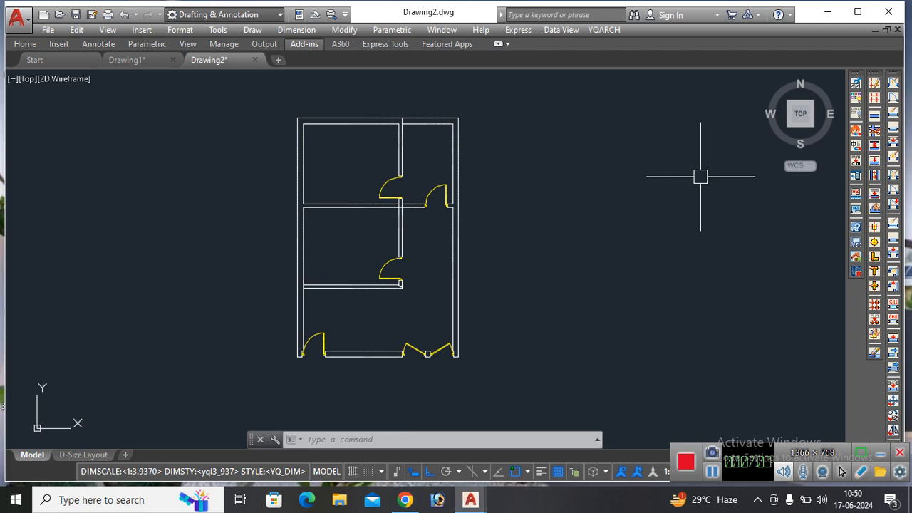
Step: Try to arrange Bedroom furniture in the upper-left room with the bed's headboard against the left outer wall
text(JJ)
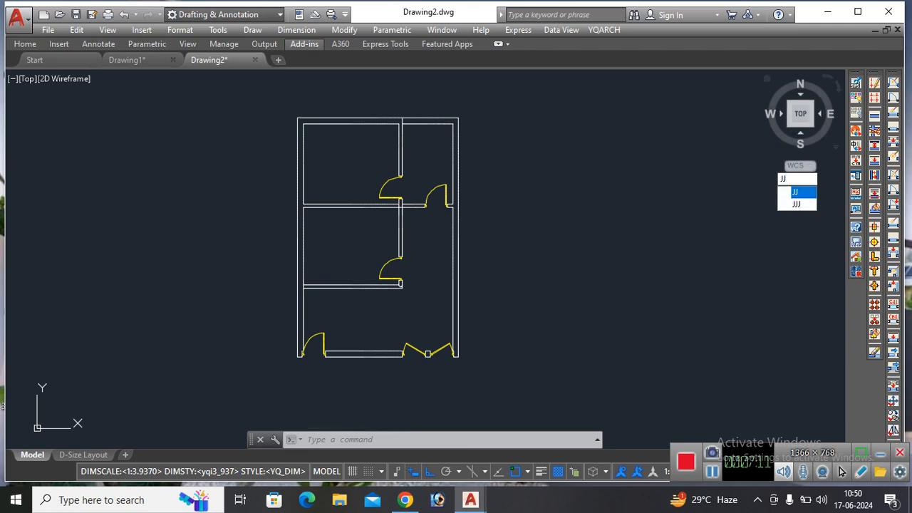
key(Escape)
text(JJ)
key(Return)
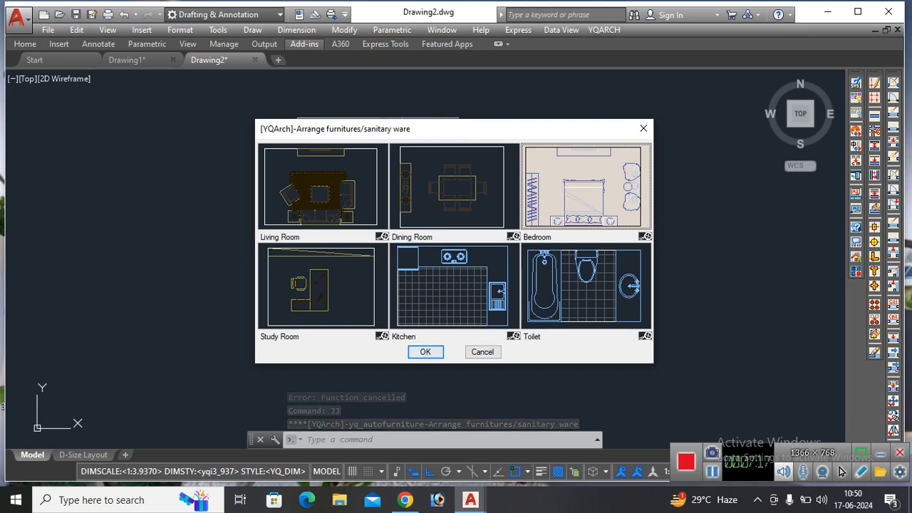
click(425, 352)
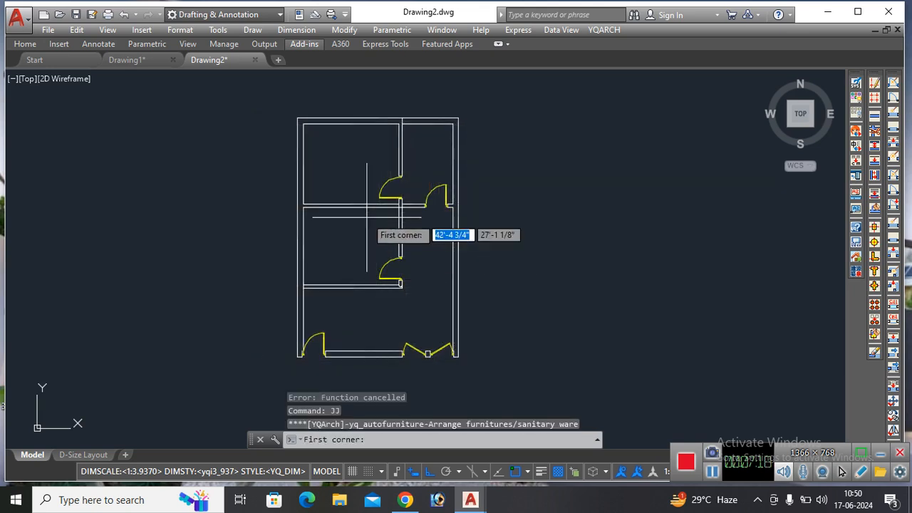
click(303, 124)
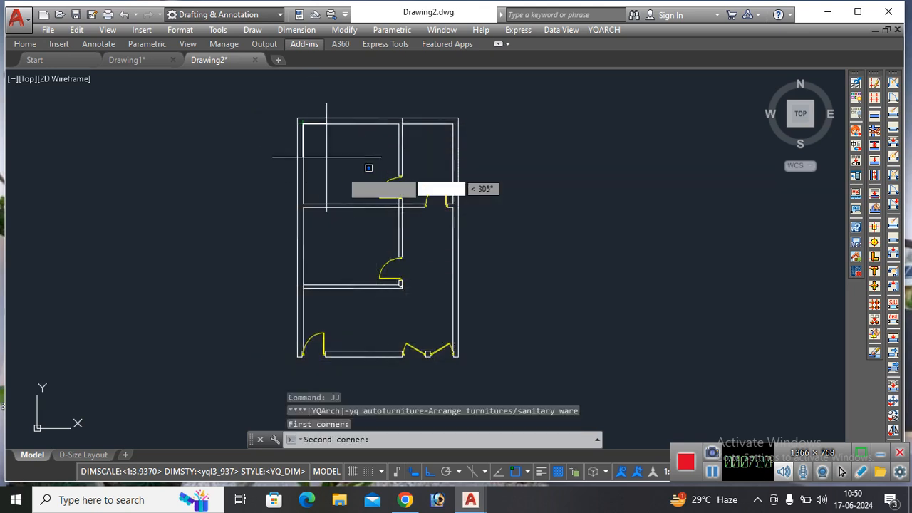
click(399, 204)
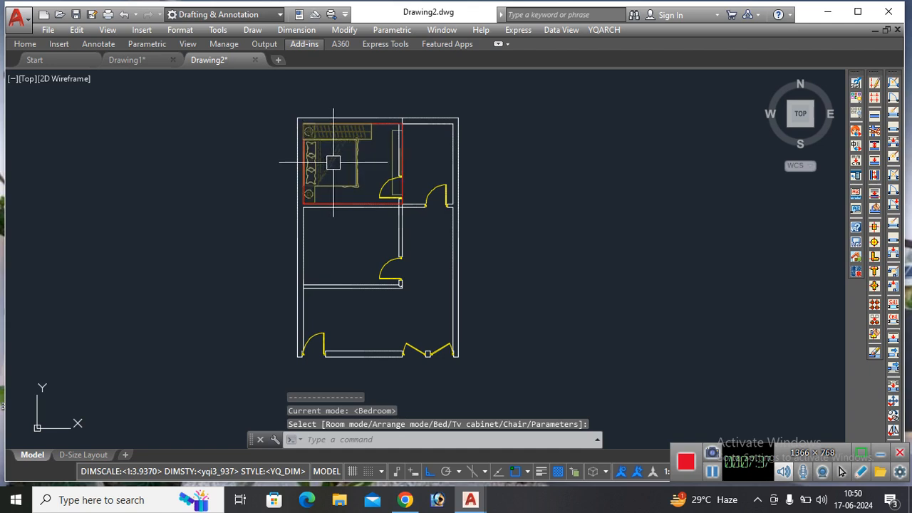
click(333, 162)
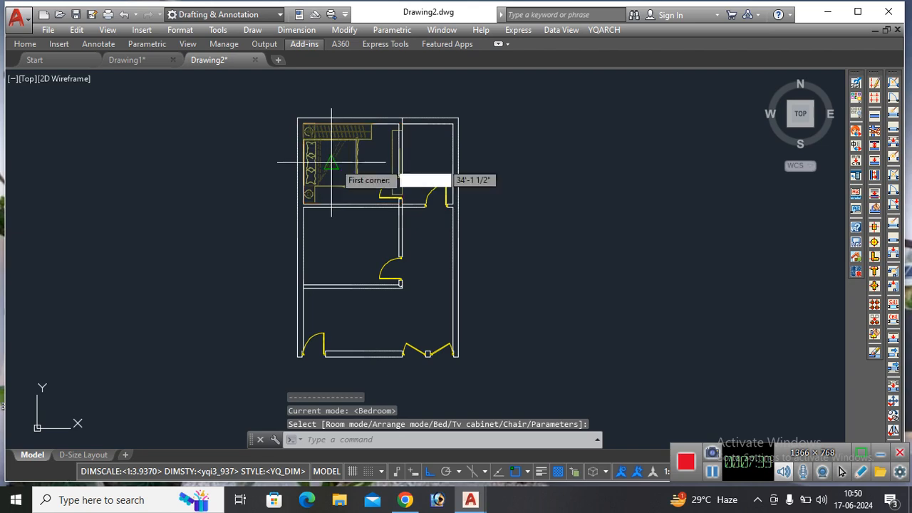
Step: Try to arrange Bedroom furniture in the middle-left room with the headboard against the left wall, discarding both bedroom layouts
click(302, 207)
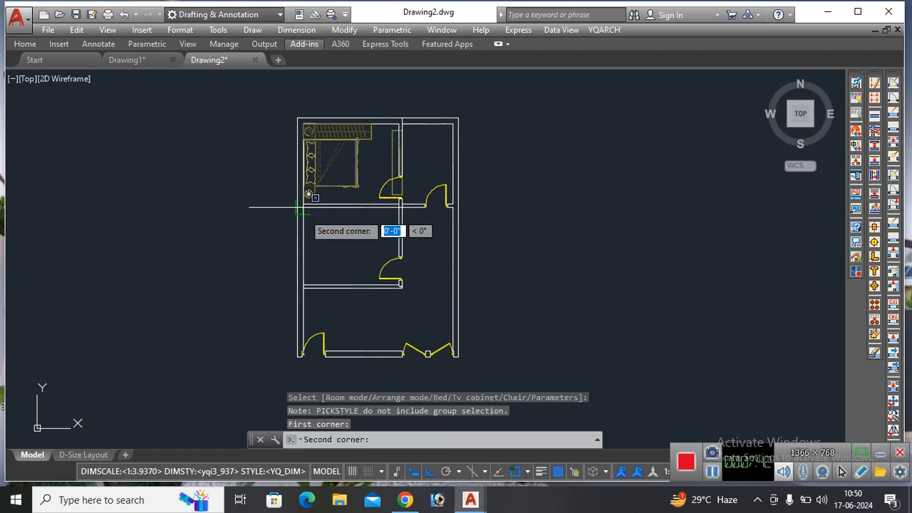
click(399, 284)
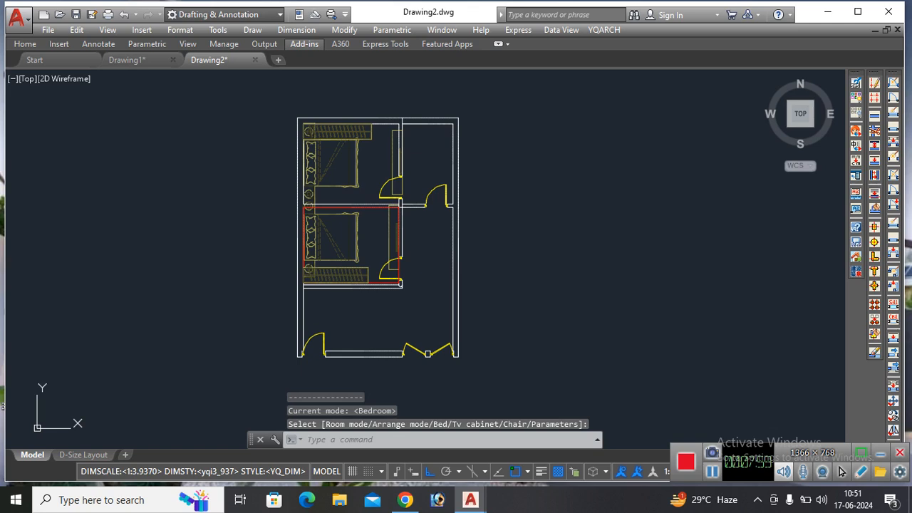
key(Escape)
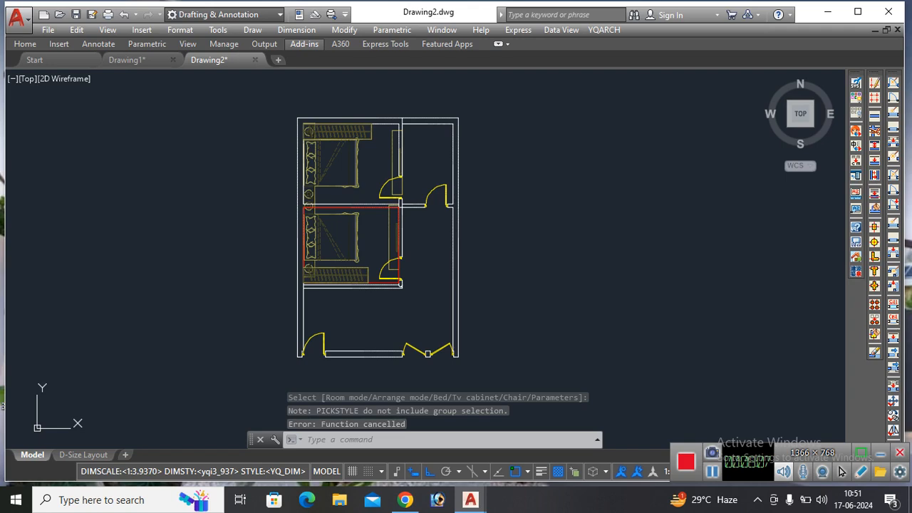
key(Escape)
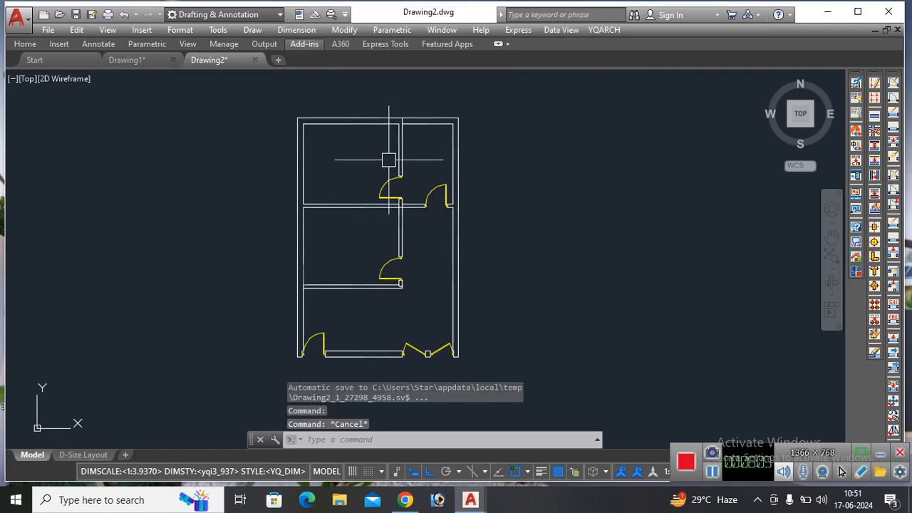
Step: Arrange Bedroom furniture in the upper-left room with the bed's headboard against the upper outer wall
text(jj)
key(Return)
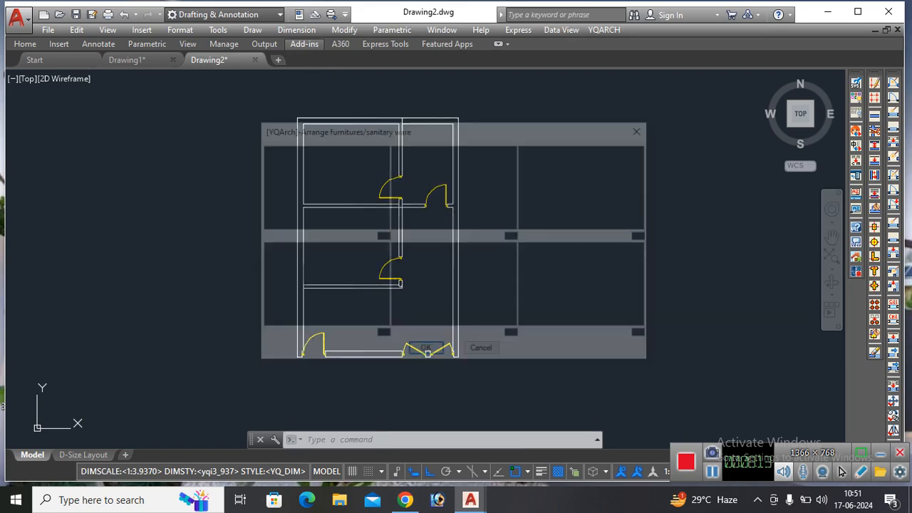
click(584, 187)
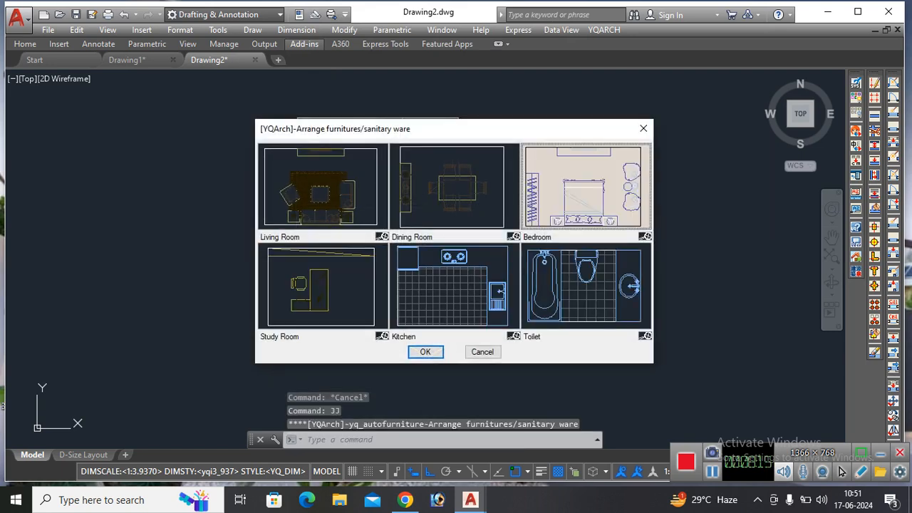
click(426, 352)
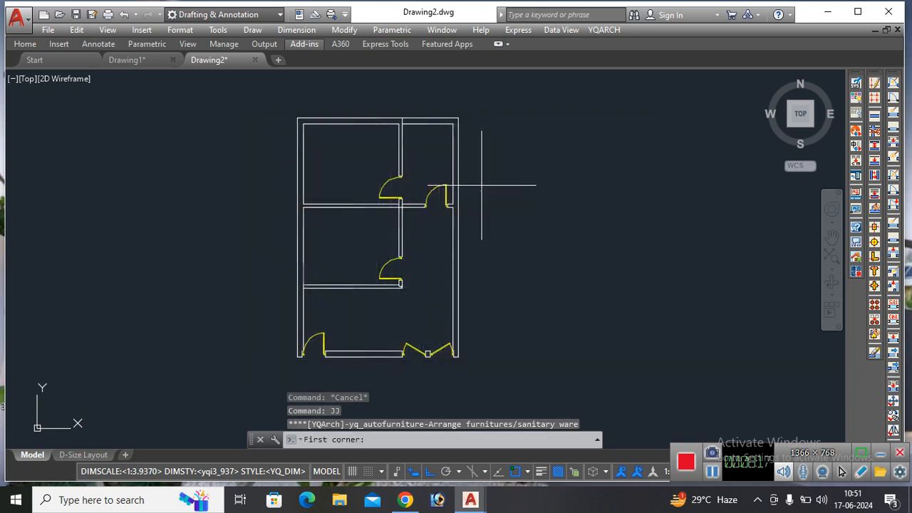
click(302, 122)
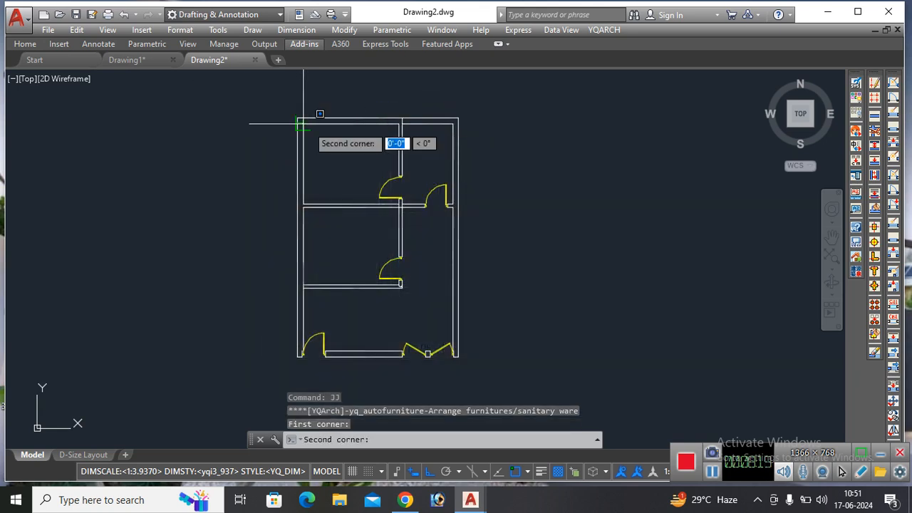
click(401, 205)
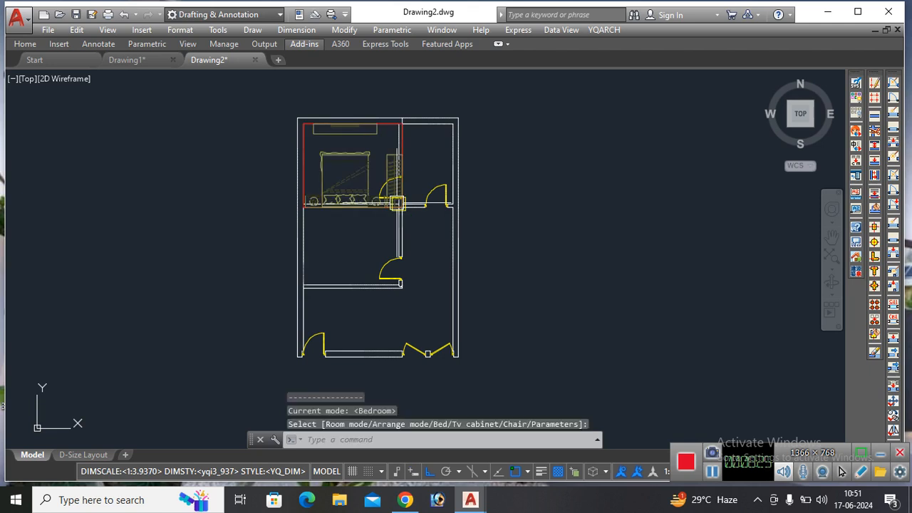
click(347, 81)
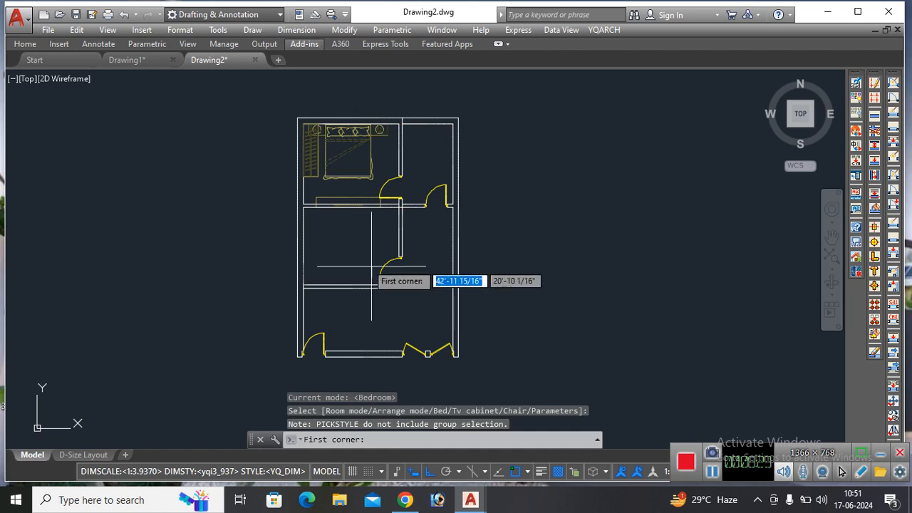
Step: Arrange Bedroom furniture in the middle-left room with the bed's headboard against the room's upper wall
click(302, 208)
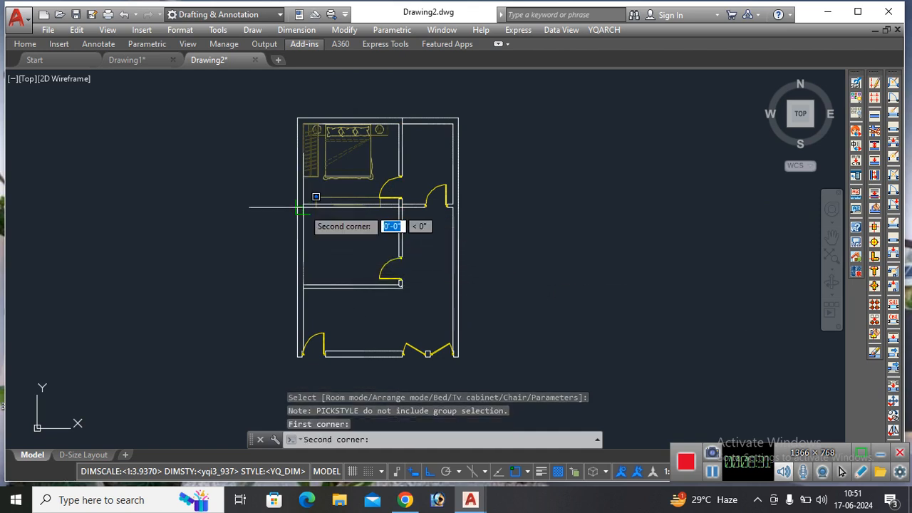
click(399, 282)
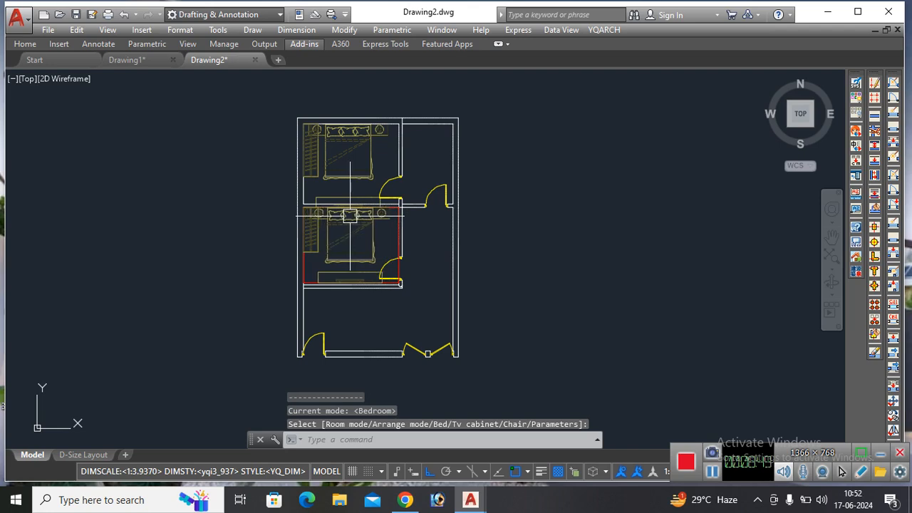
click(350, 216)
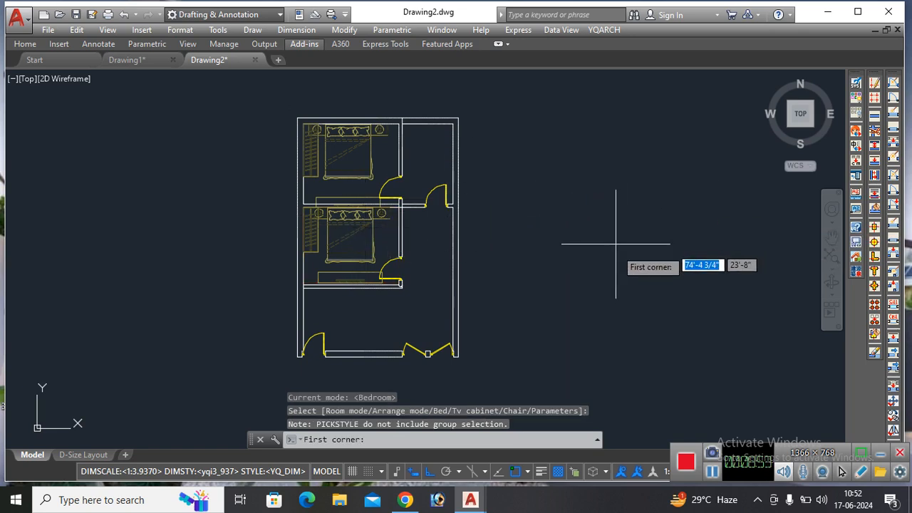
key(Escape)
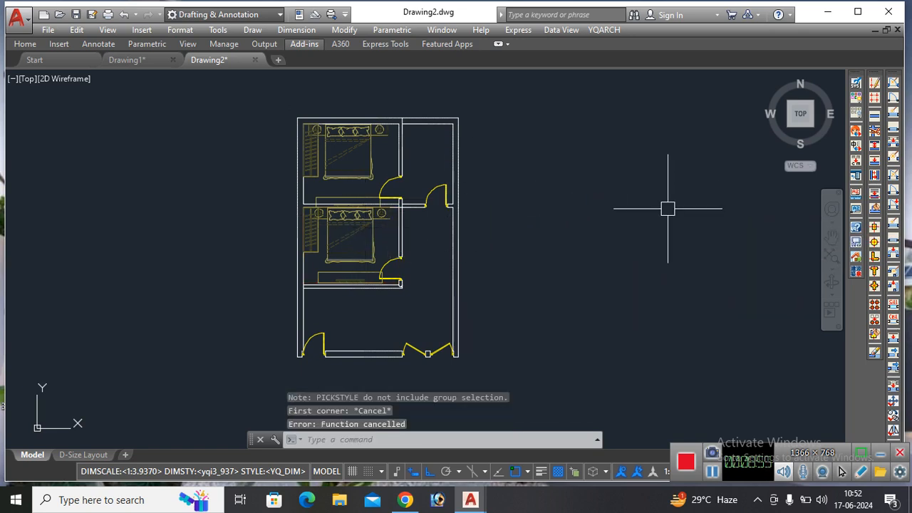
Step: Arrange Kitchen furniture in the upper-right room with the counter, sink and cooker along the right outer wall
text(jj)
key(Return)
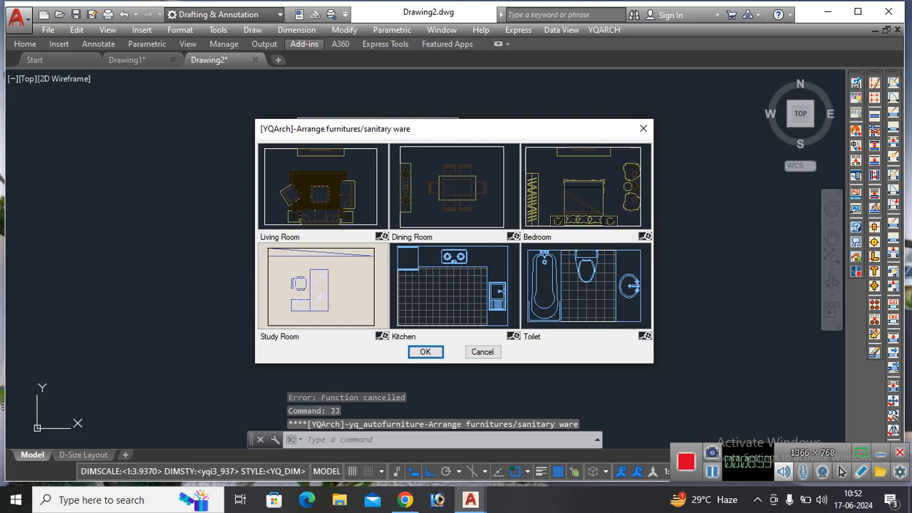
click(453, 285)
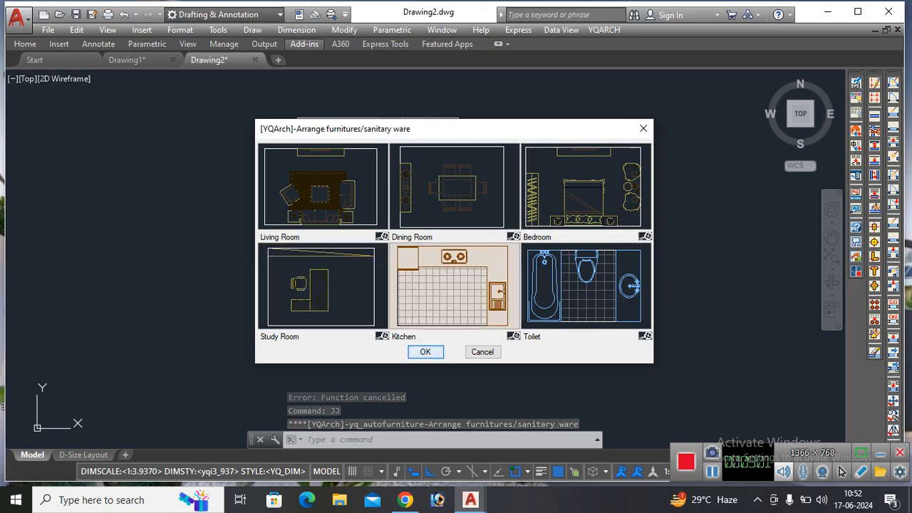
click(426, 352)
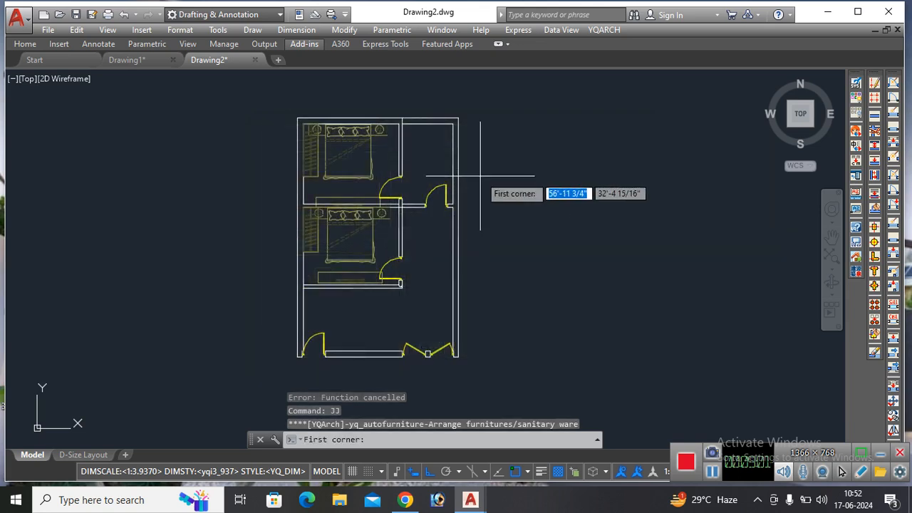
click(404, 123)
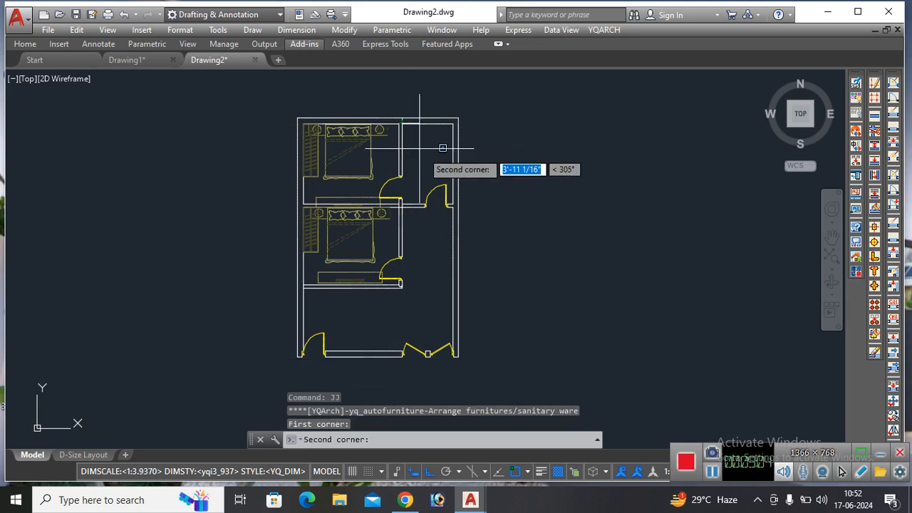
click(453, 205)
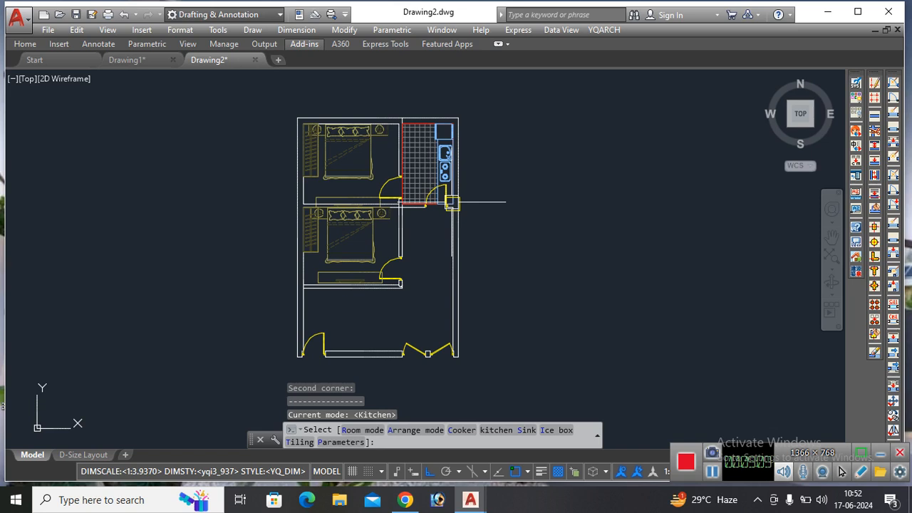
click(452, 204)
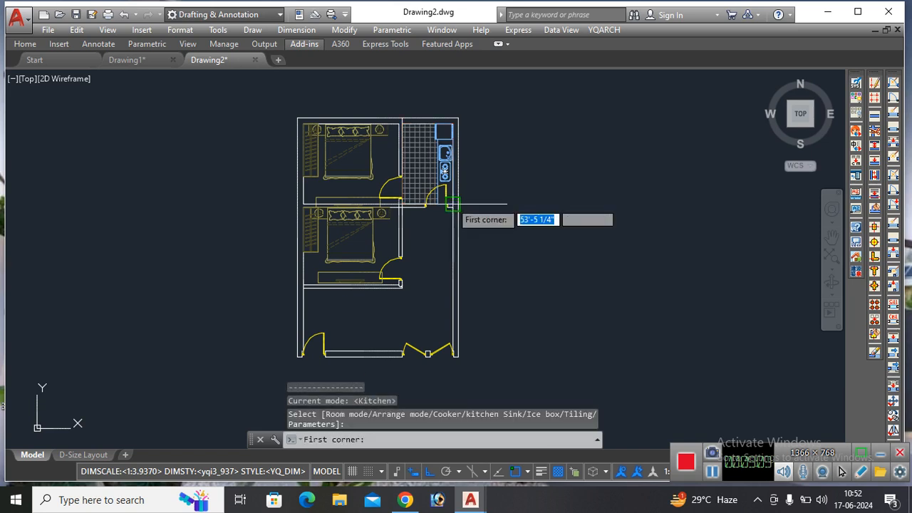
click(503, 225)
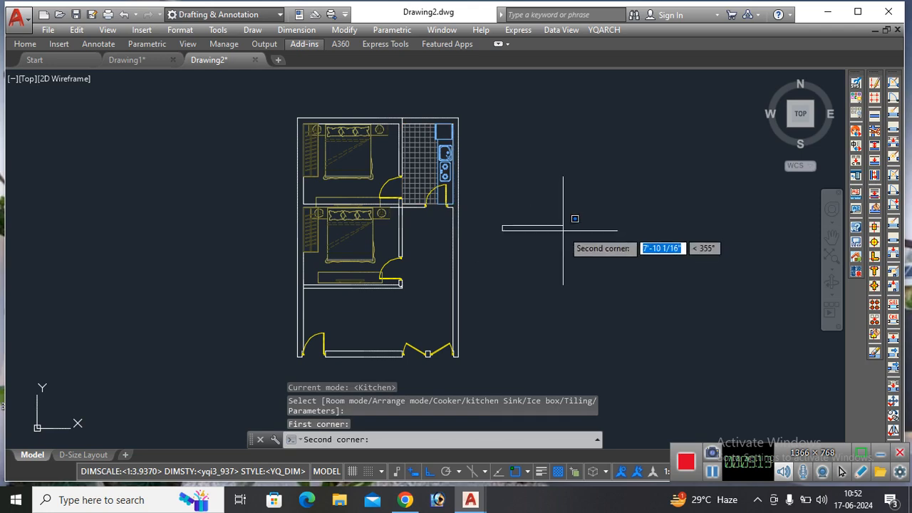
key(Escape)
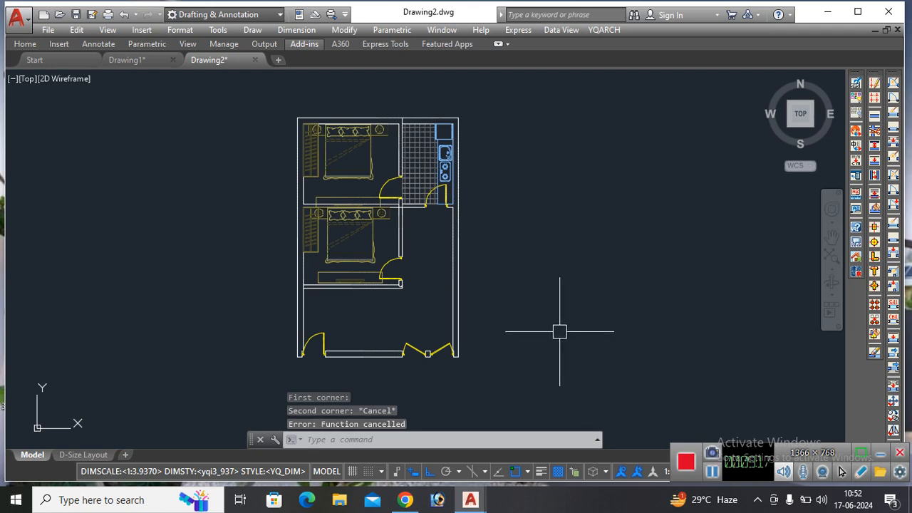
text(JJ)
key(Return)
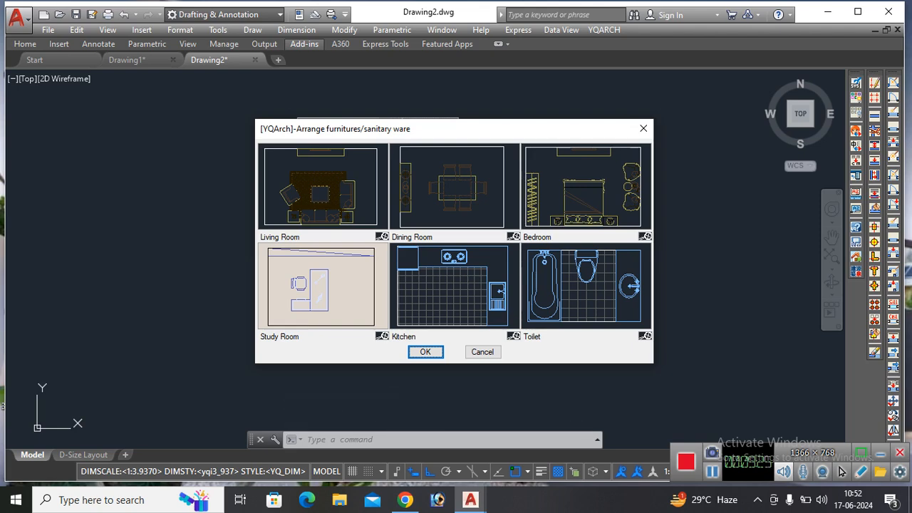
drag(440, 136, 540, 198)
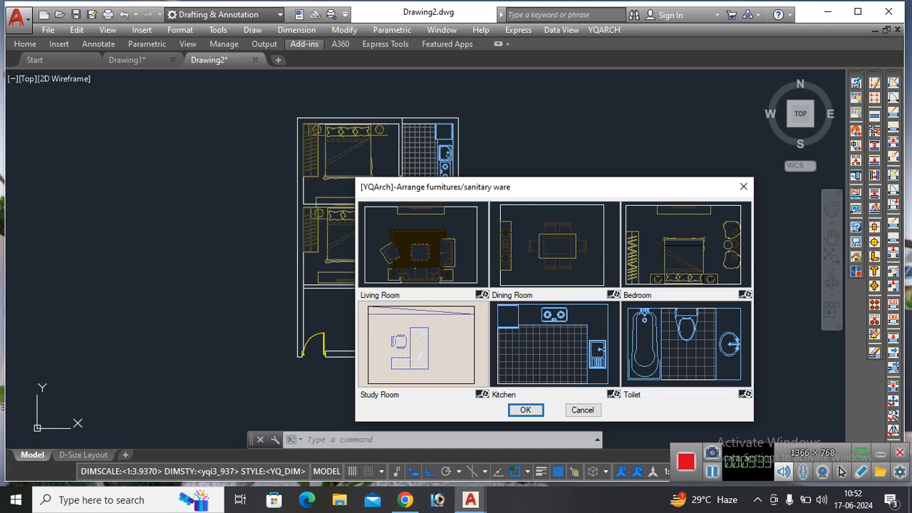
click(743, 187)
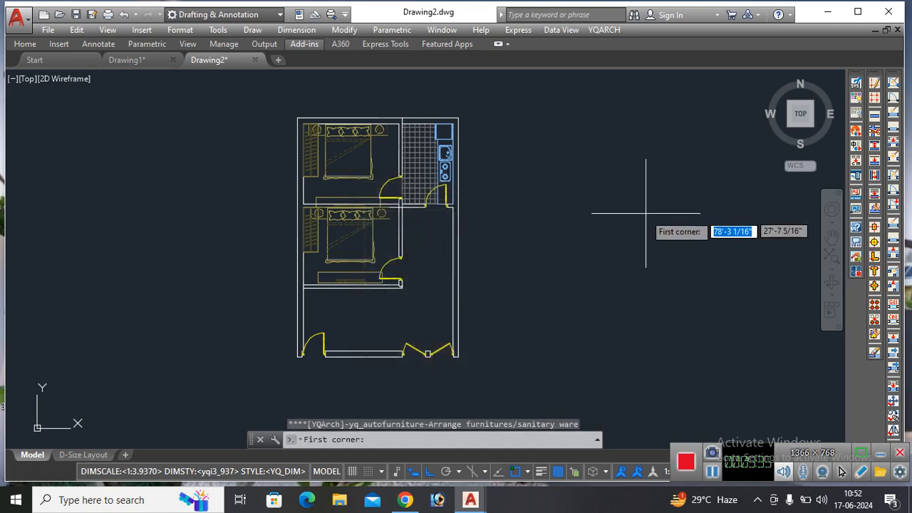
key(Escape)
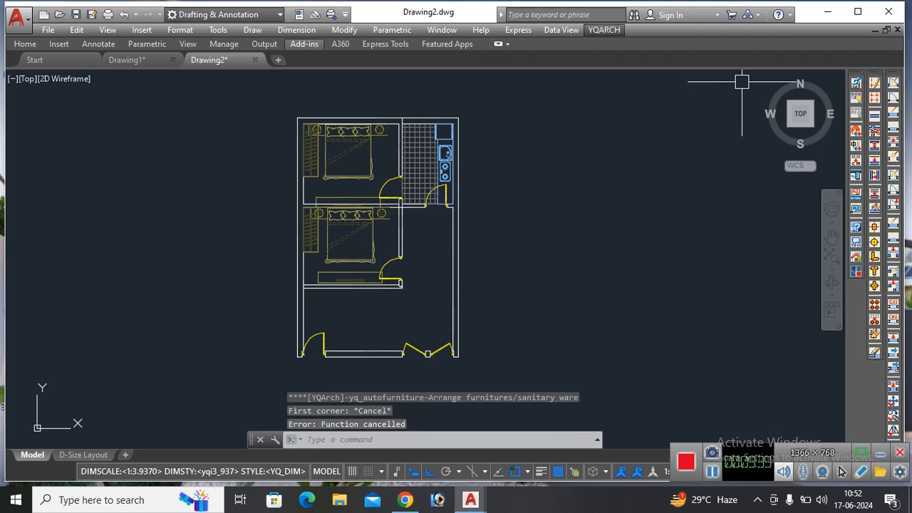
Step: Insert a Double Tread, Standard Floor staircase plan with the preset dimensions in the empty space left of the floor plan
click(604, 29)
mouse_move(644, 99)
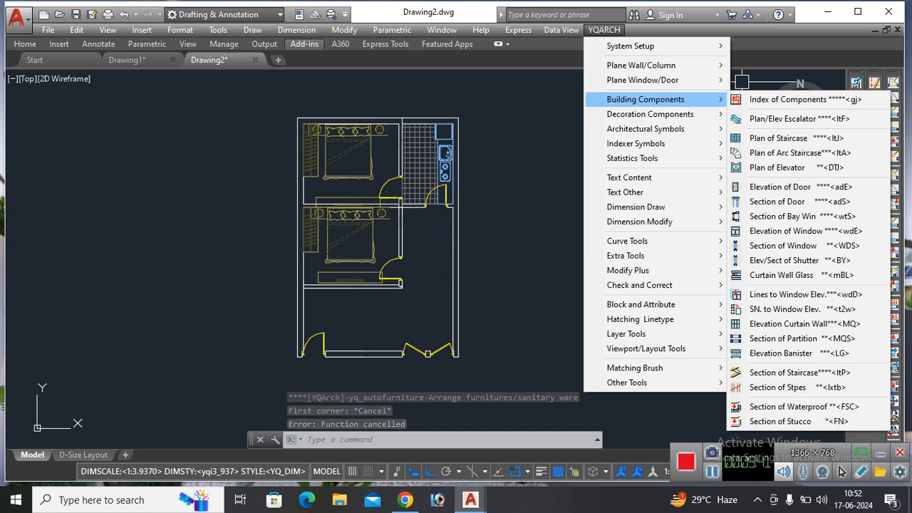
click(778, 138)
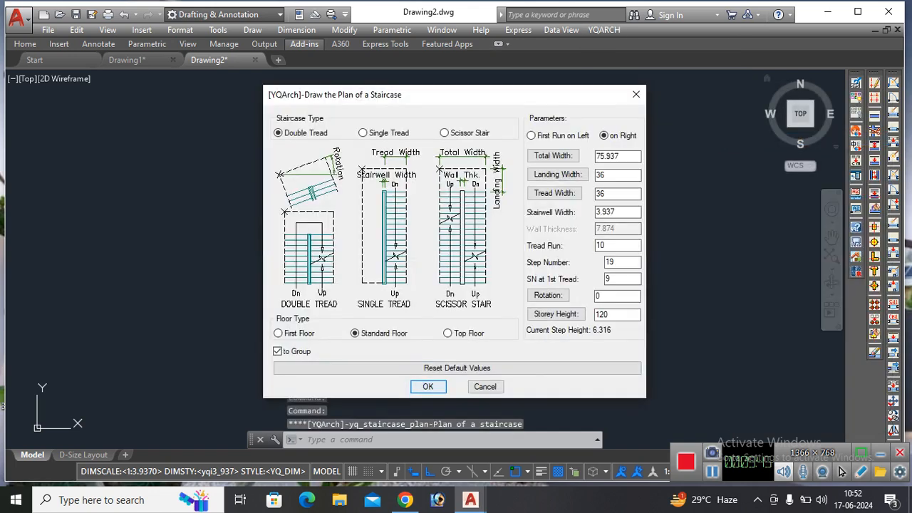
click(427, 386)
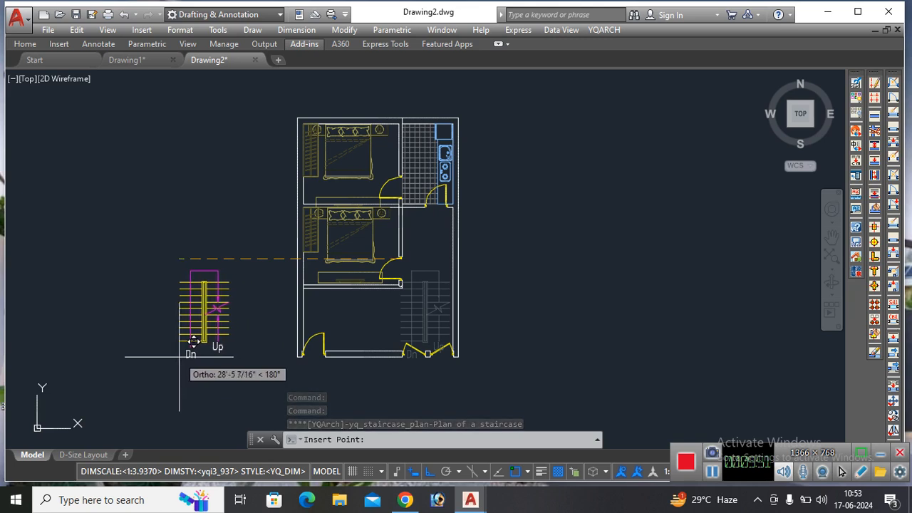
click(193, 341)
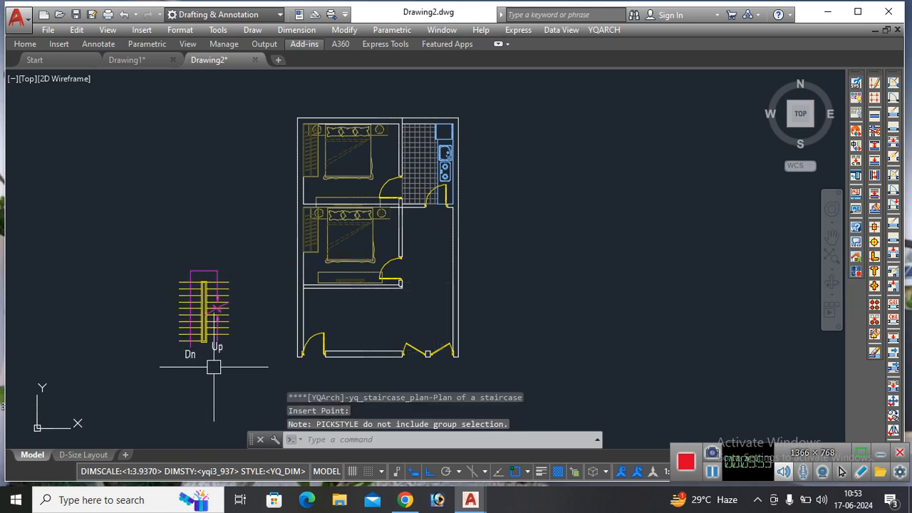
key(Escape)
key(Escape)
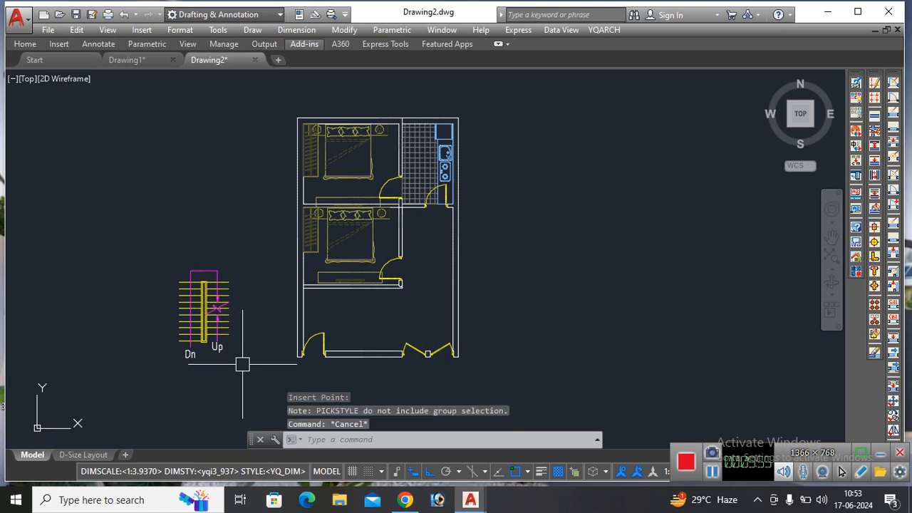
text(ro)
key(Return)
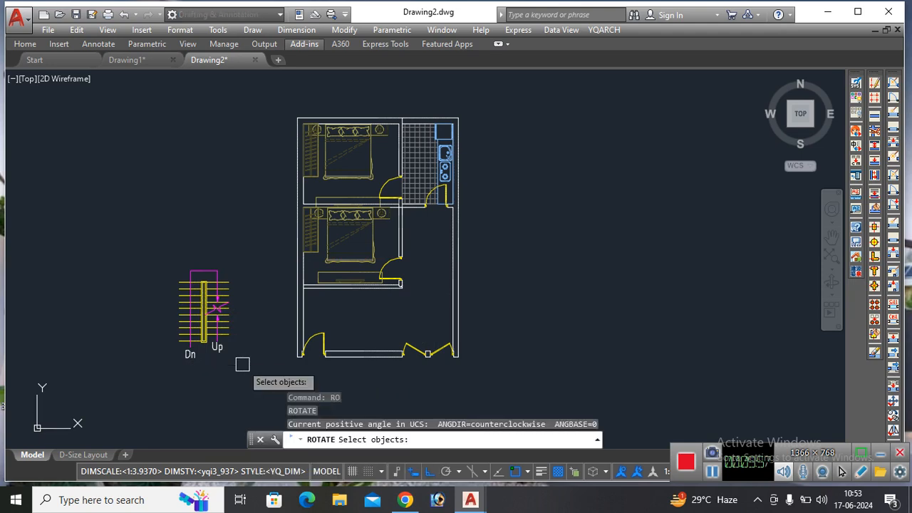
click(181, 284)
key(Escape)
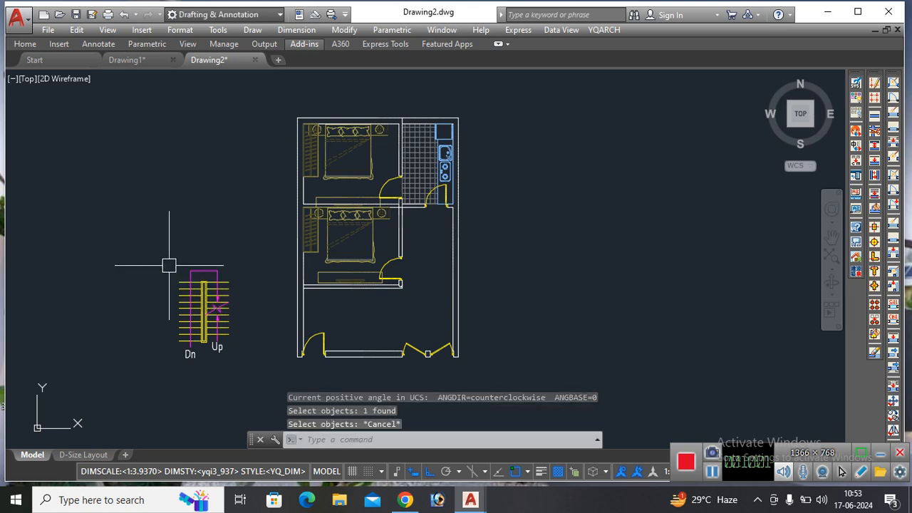
text(ro)
key(Return)
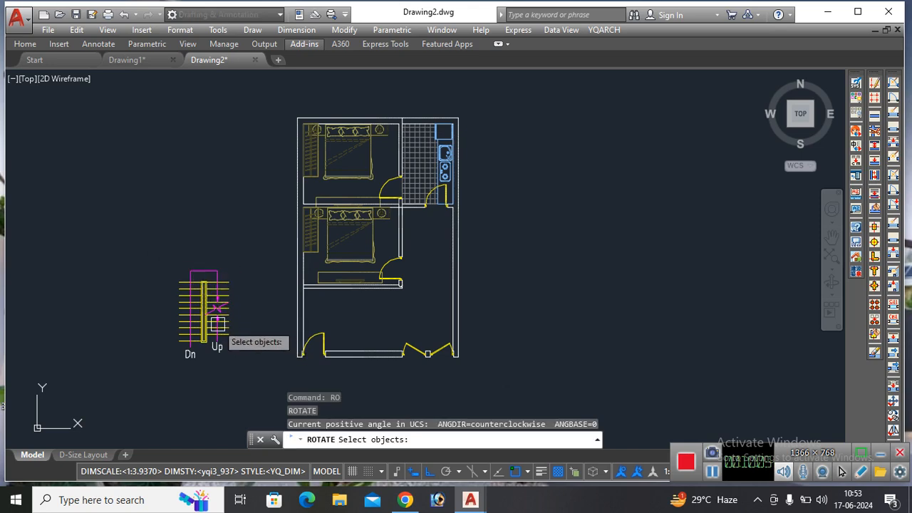
mouse_move(164, 259)
mouse_down()
mouse_move(229, 315)
mouse_move(223, 371)
mouse_move(142, 335)
mouse_move(149, 349)
mouse_up()
mouse_move(150, 247)
mouse_down()
mouse_move(244, 272)
mouse_move(220, 379)
mouse_move(175, 372)
mouse_up()
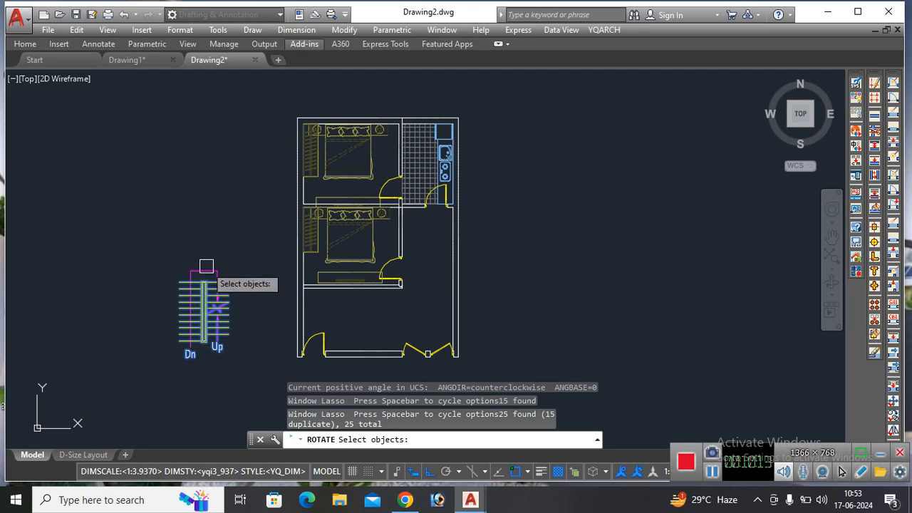
key(Return)
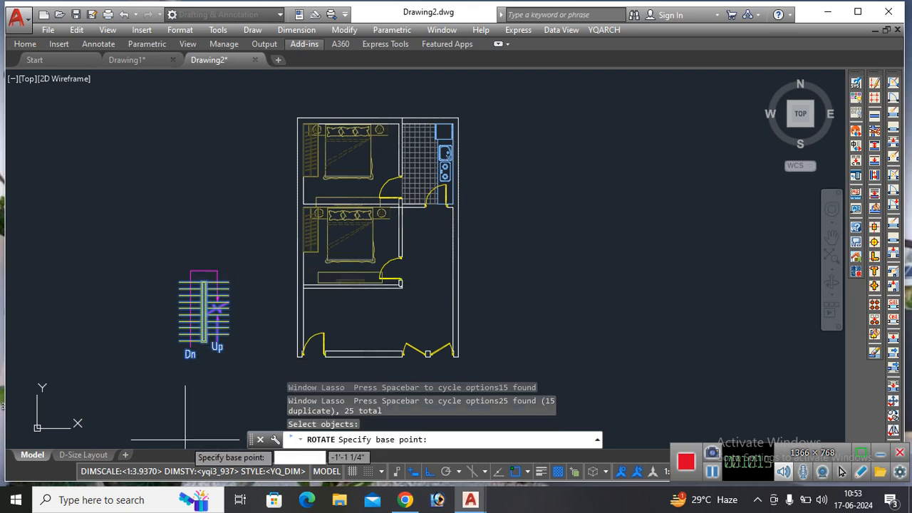
click(185, 357)
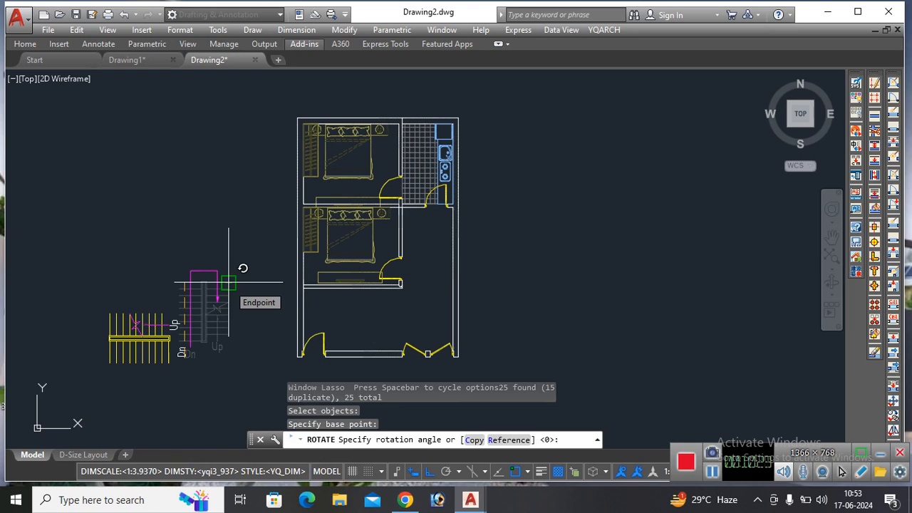
key(Escape)
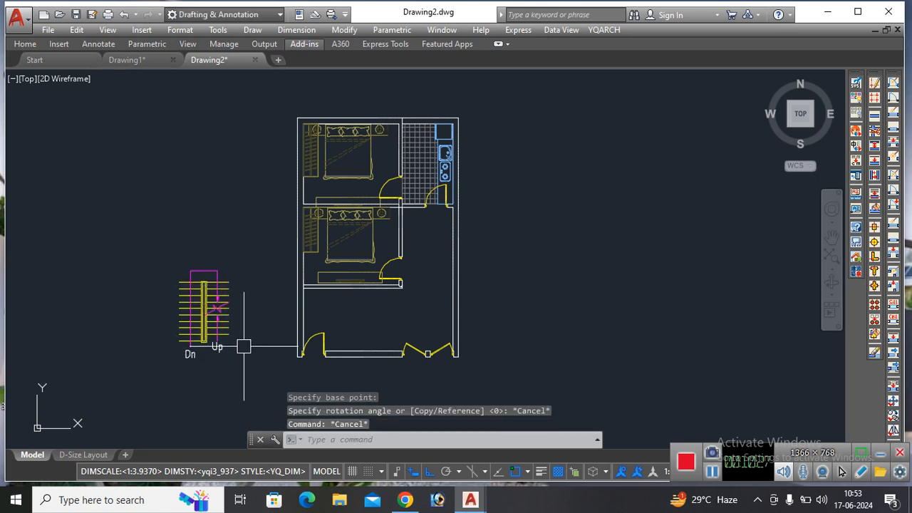
Step: Rotate the whole staircase 90° counterclockwise about the lower end of its Dn line
mouse_move(258, 371)
mouse_down()
mouse_move(139, 242)
mouse_move(262, 247)
mouse_move(266, 267)
mouse_up()
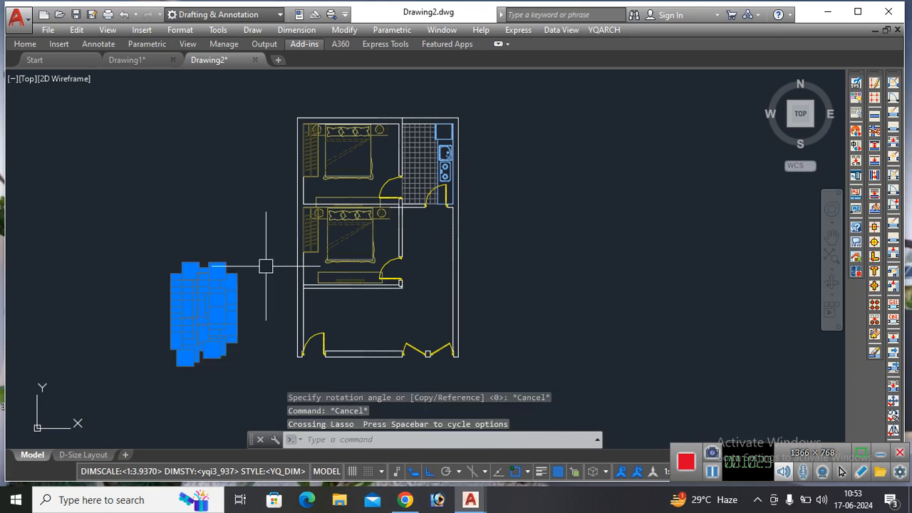
text(ro)
key(Return)
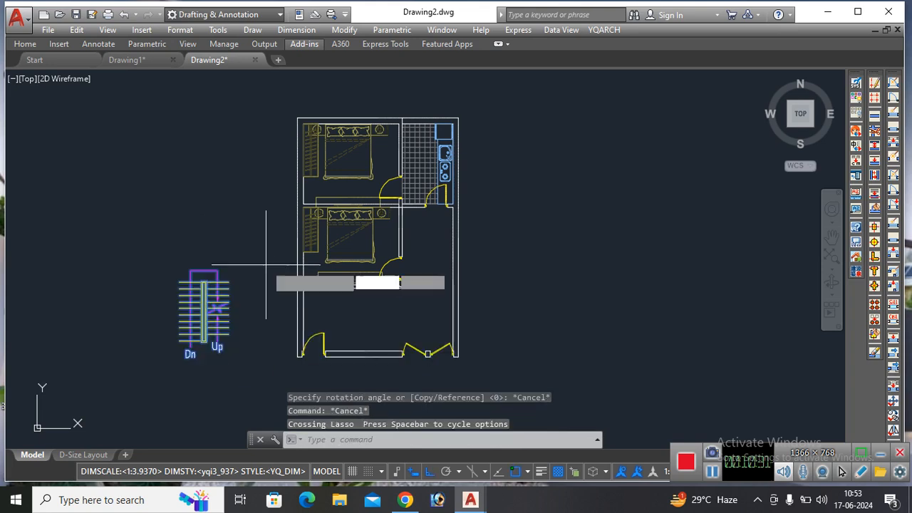
click(186, 353)
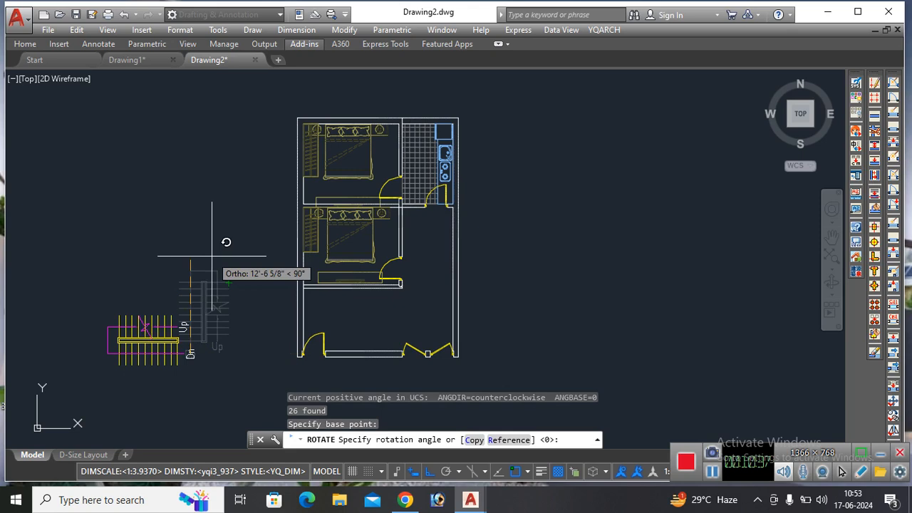
key(Escape)
key(Escape)
key(Escape)
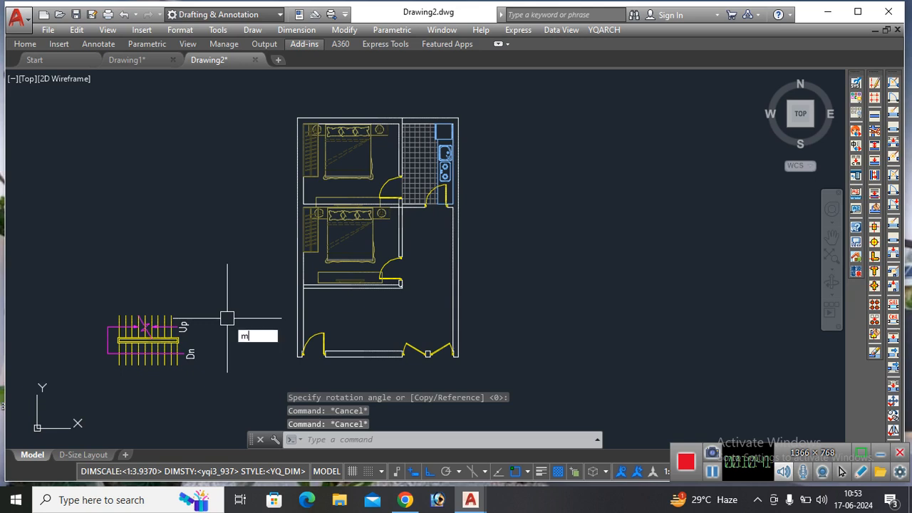
Step: Try to move the rotated staircase by its upper-left tread corner into the lower-left room against the partition, and undo the move
text(m)
key(Return)
mouse_move(215, 383)
mouse_down()
mouse_move(103, 299)
mouse_move(120, 340)
mouse_move(132, 329)
mouse_up()
key(Escape)
mouse_move(208, 370)
mouse_down()
mouse_move(75, 357)
mouse_move(126, 285)
mouse_move(238, 285)
mouse_move(232, 302)
mouse_up()
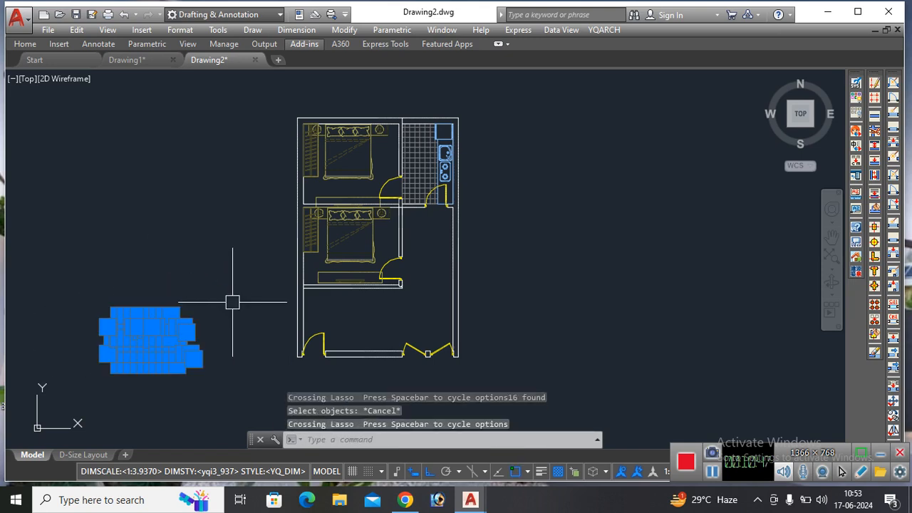
text(m)
key(Return)
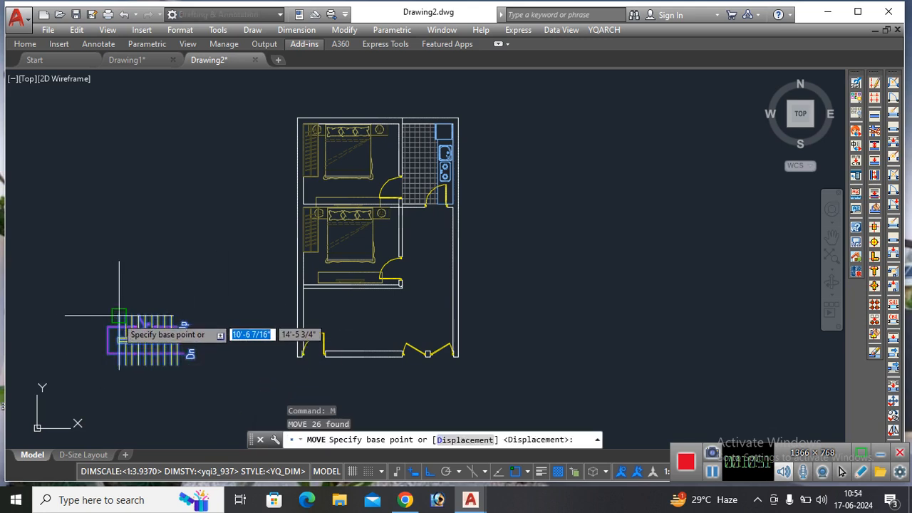
click(119, 316)
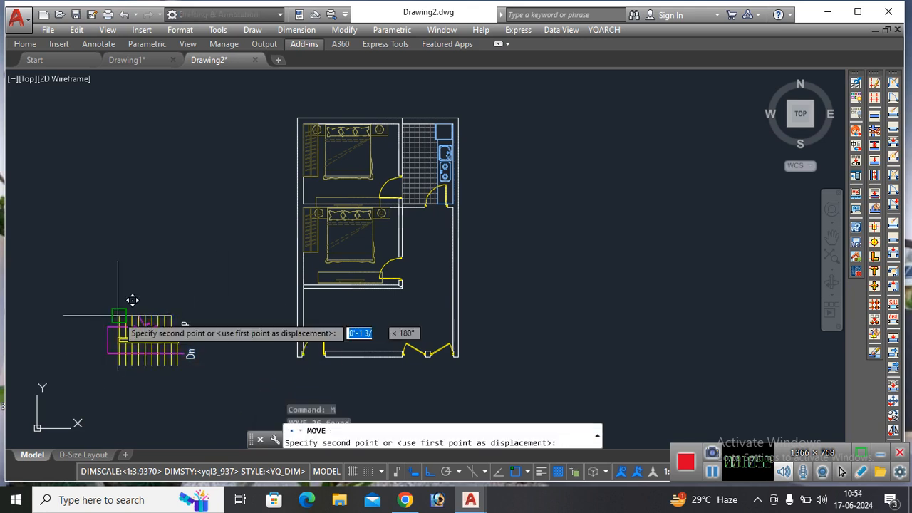
click(341, 278)
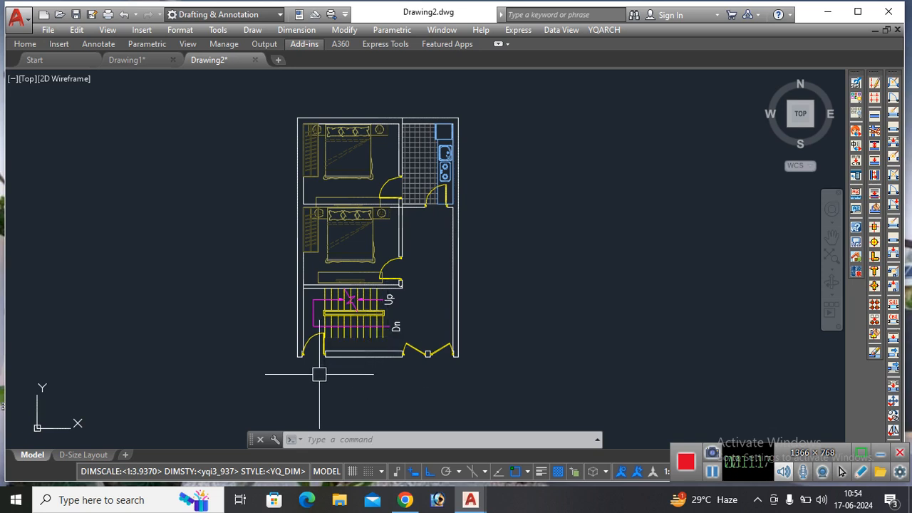
key(ctrl+z)
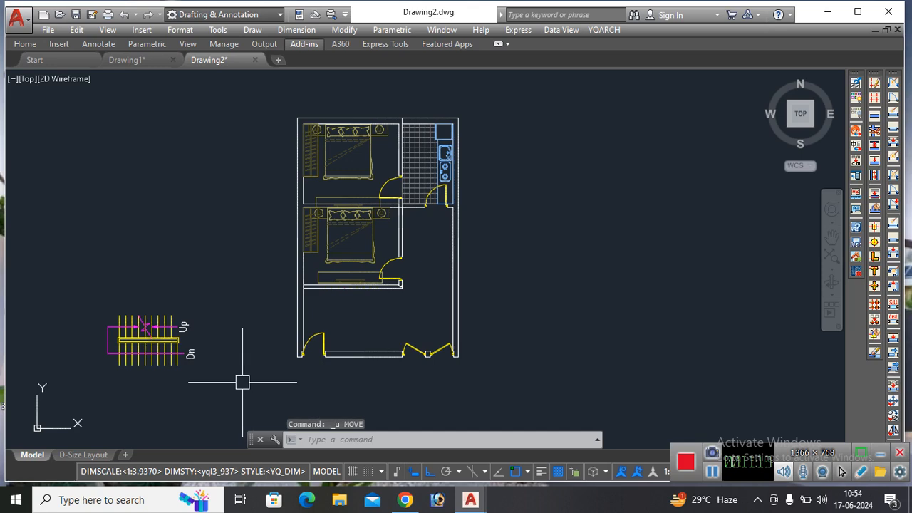
Step: Move the whole staircase by its lower-right tread corner into the lower-left room, with its bottom treads against the front wall
text(m)
key(Return)
click(218, 385)
mouse_move(183, 373)
mouse_down()
mouse_move(143, 375)
mouse_move(111, 335)
mouse_move(130, 293)
mouse_move(212, 303)
mouse_up()
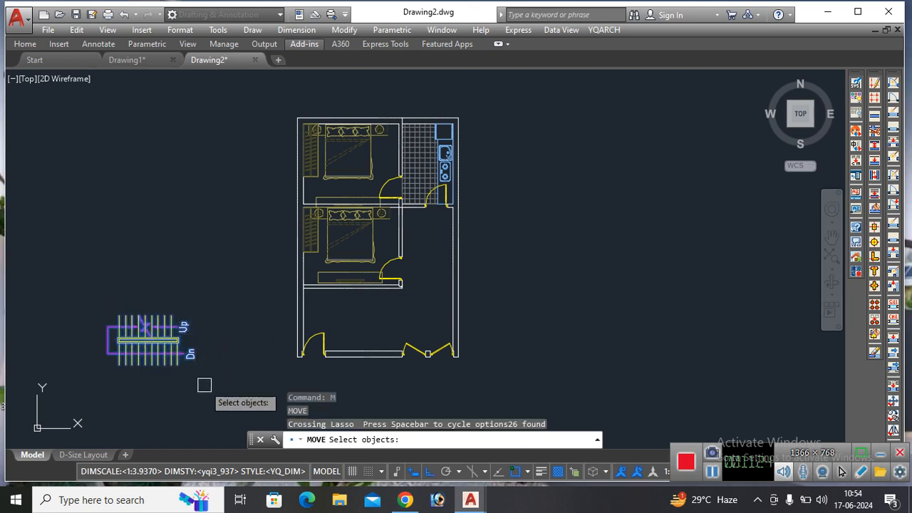
key(Return)
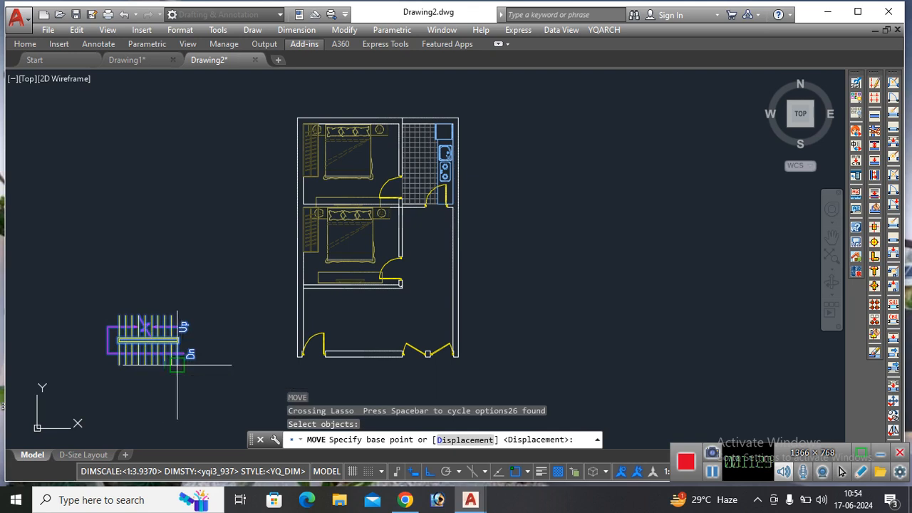
click(178, 365)
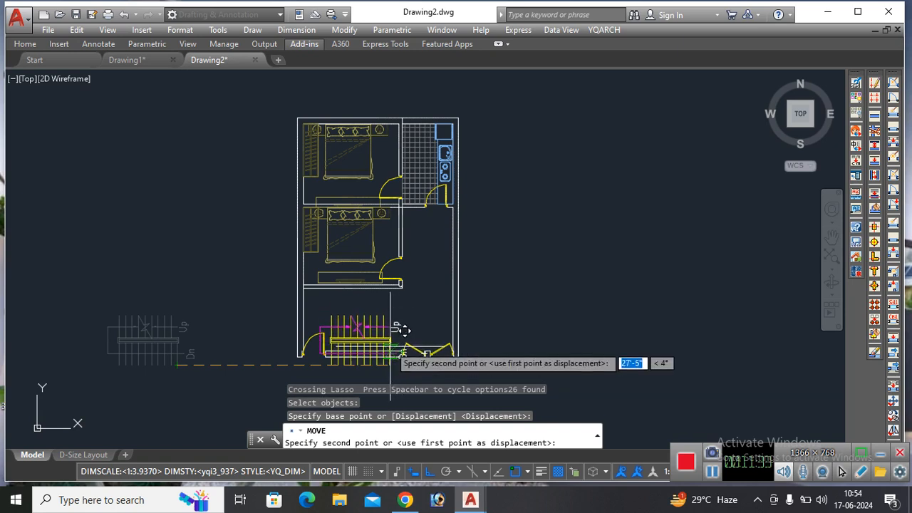
key(F8)
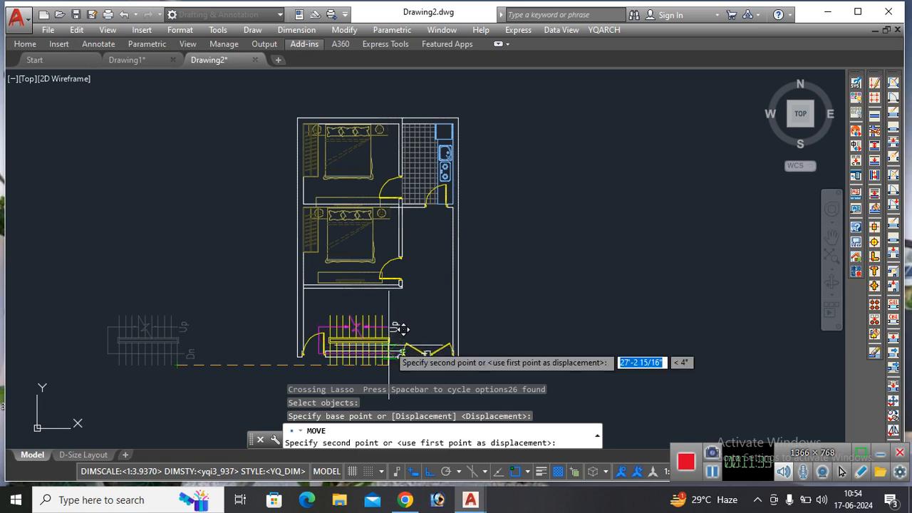
click(402, 317)
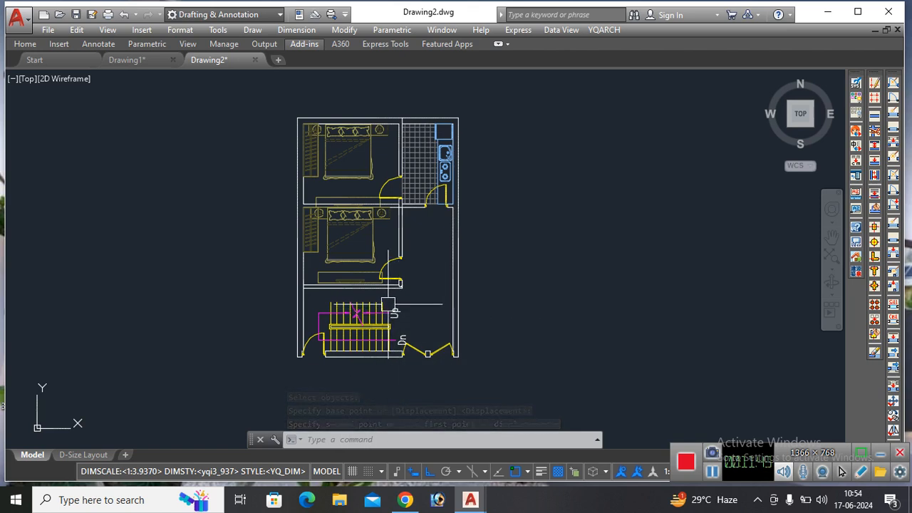
click(318, 328)
mouse_move(319, 341)
key(Escape)
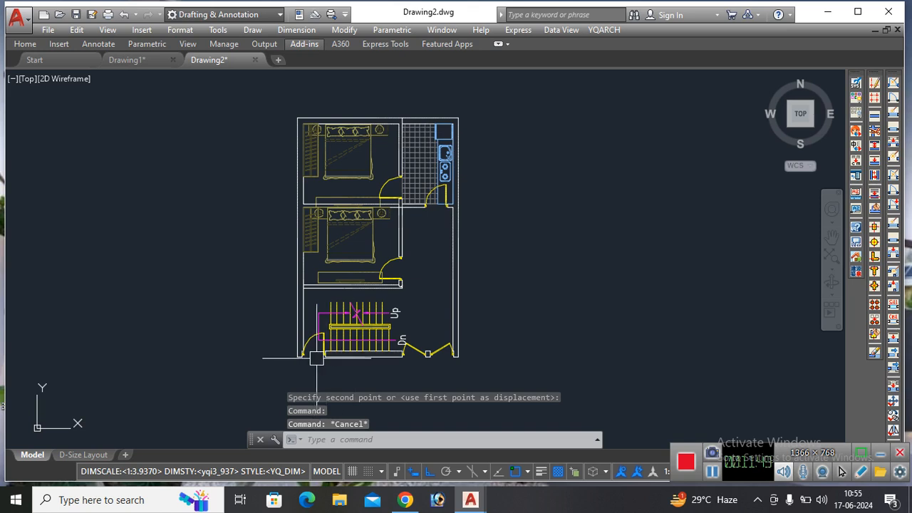
Step: Draw a horizontal line from the upper end of the staircase's rightmost upper tread to the left outer wall
text(l)
key(Return)
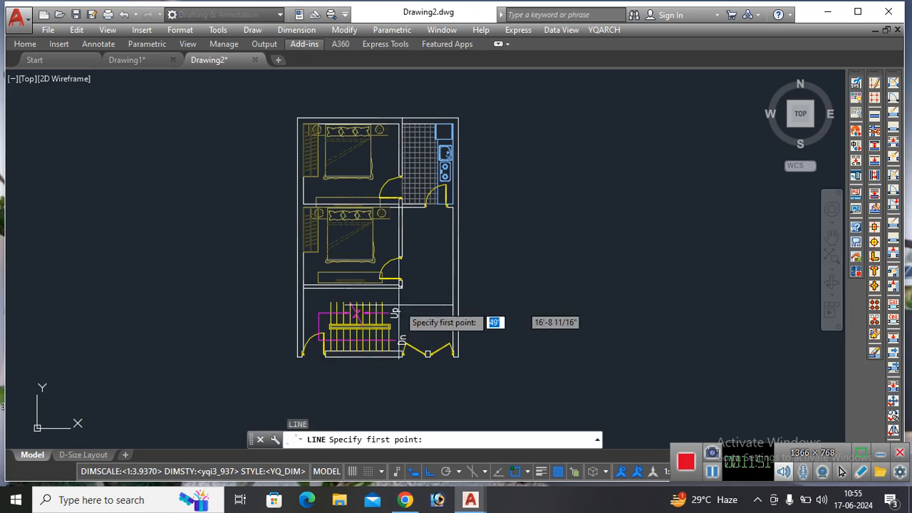
click(383, 302)
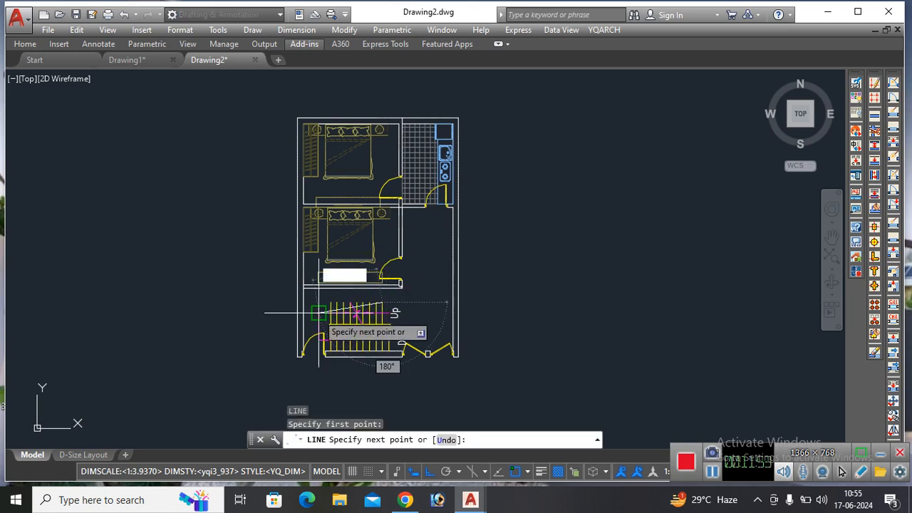
click(302, 304)
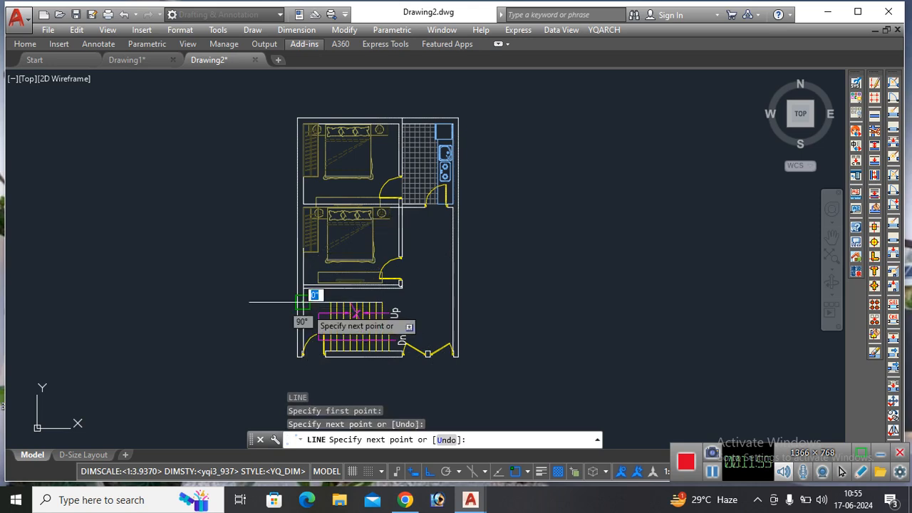
key(Escape)
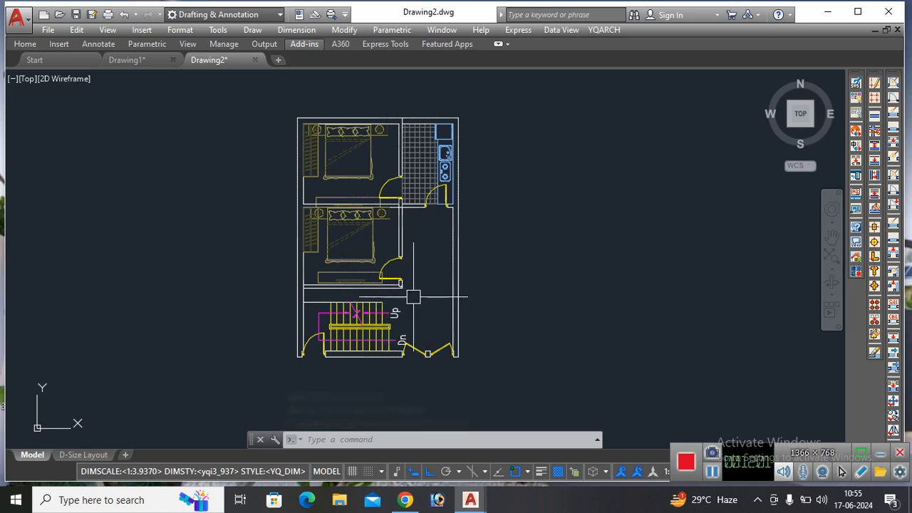
key(Escape)
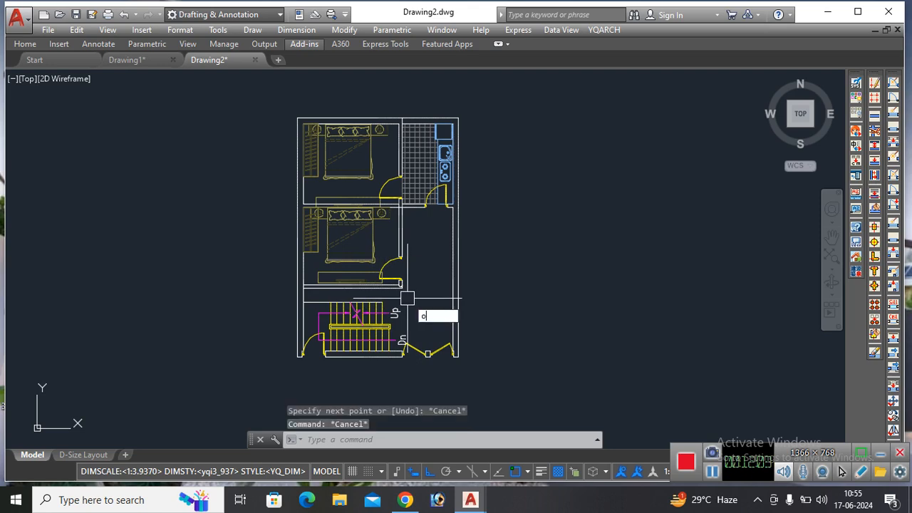
Step: Offset the line along the top of the staircase 3 inches upward to form a thin wall
text(o)
key(Return)
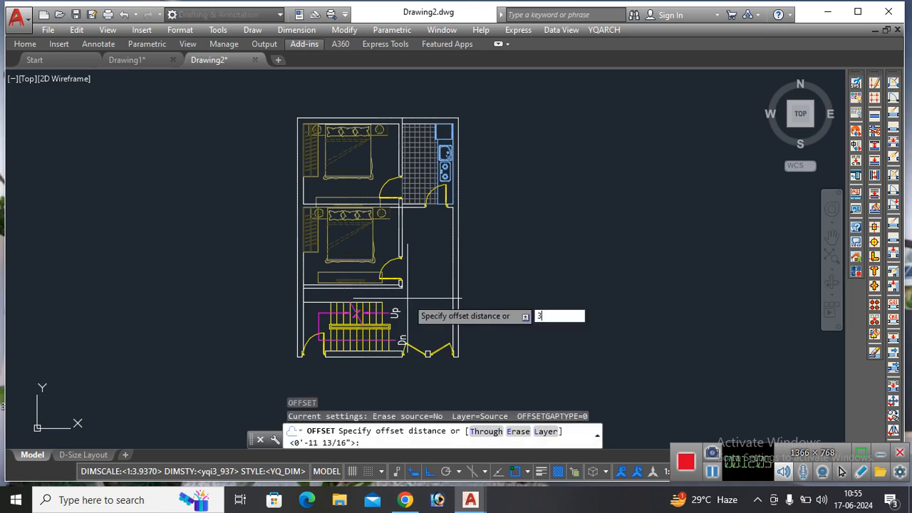
text(3)
key(Return)
click(322, 300)
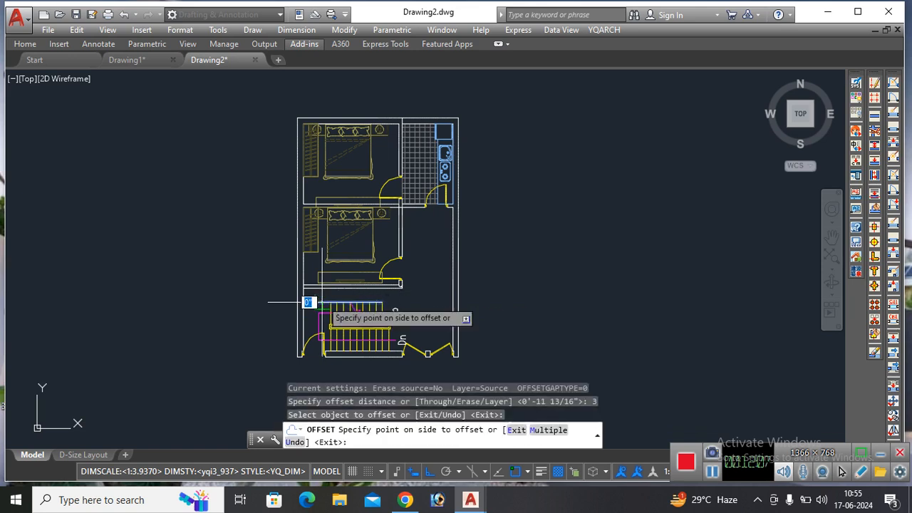
click(411, 285)
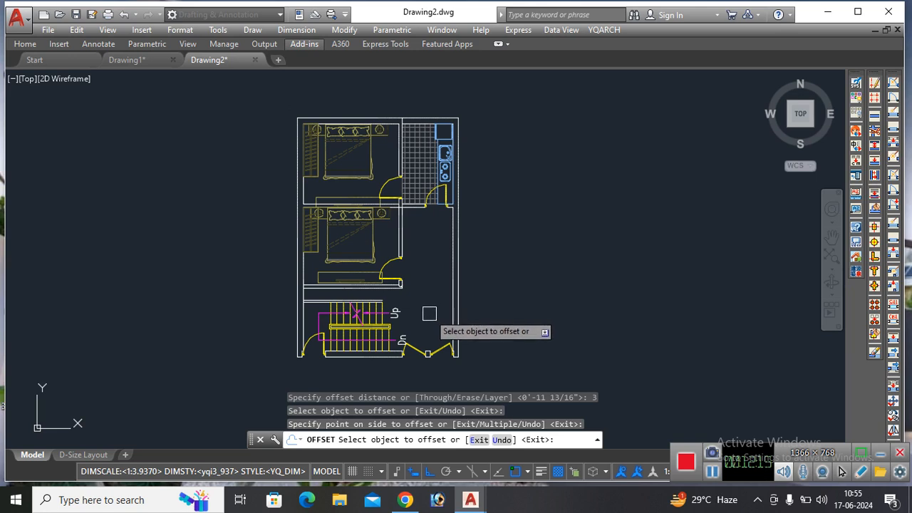
click(433, 310)
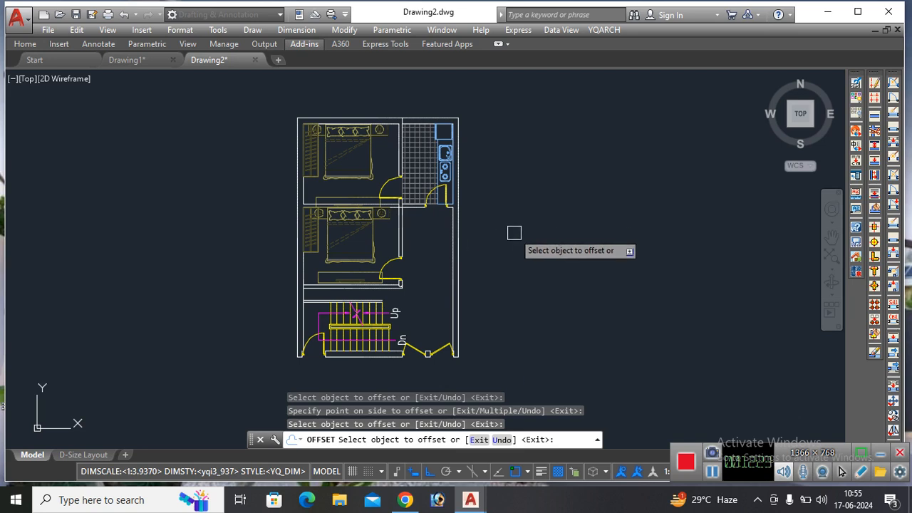
key(Escape)
key(Escape)
key(Escape)
key(Escape)
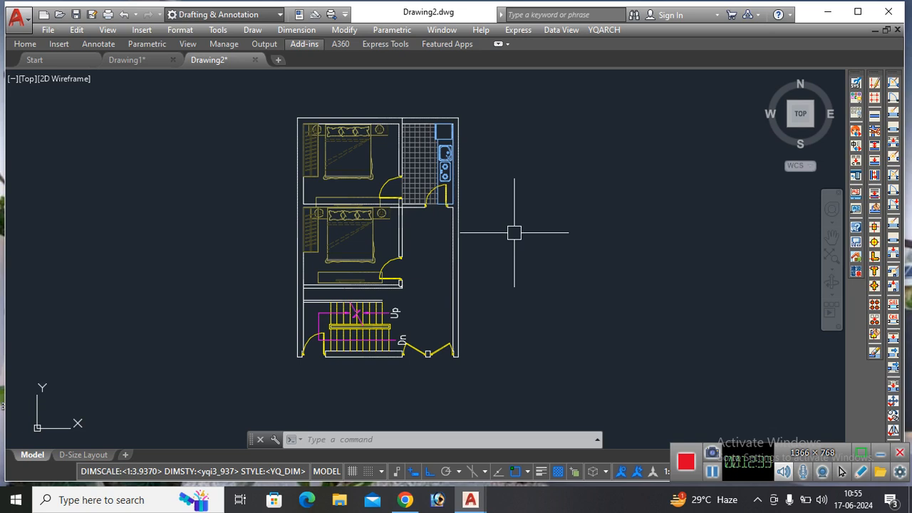
key(Return)
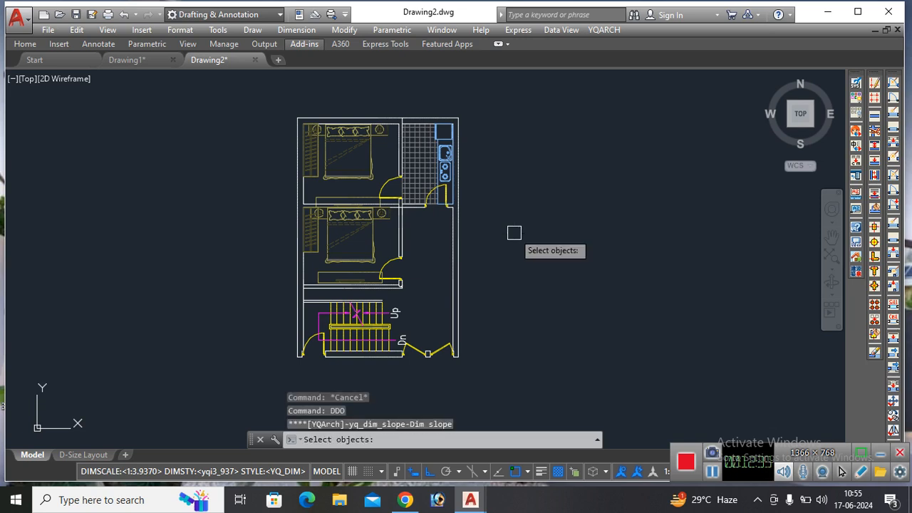
click(361, 118)
click(360, 118)
key(Escape)
key(Escape)
key(Escape)
key(Escape)
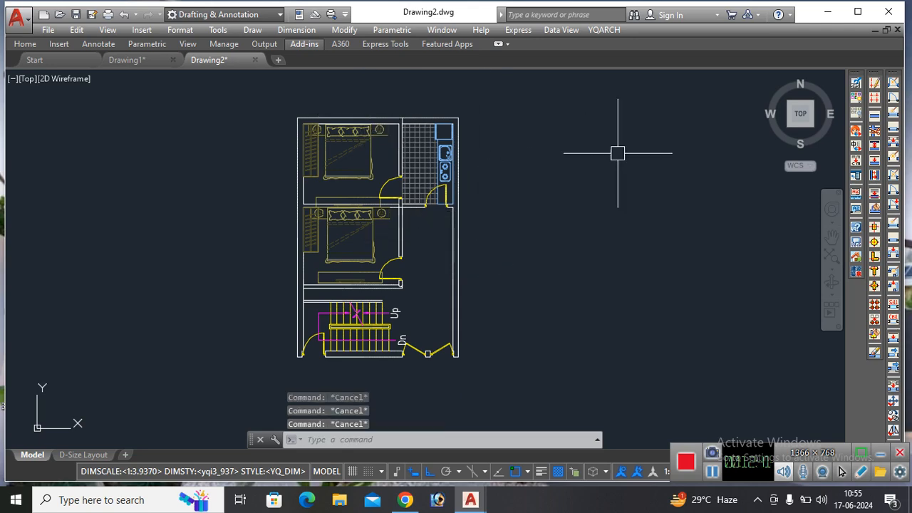
Step: Add a YQArch linear dimension for the plan's overall outer width, placed just above the top wall
click(604, 29)
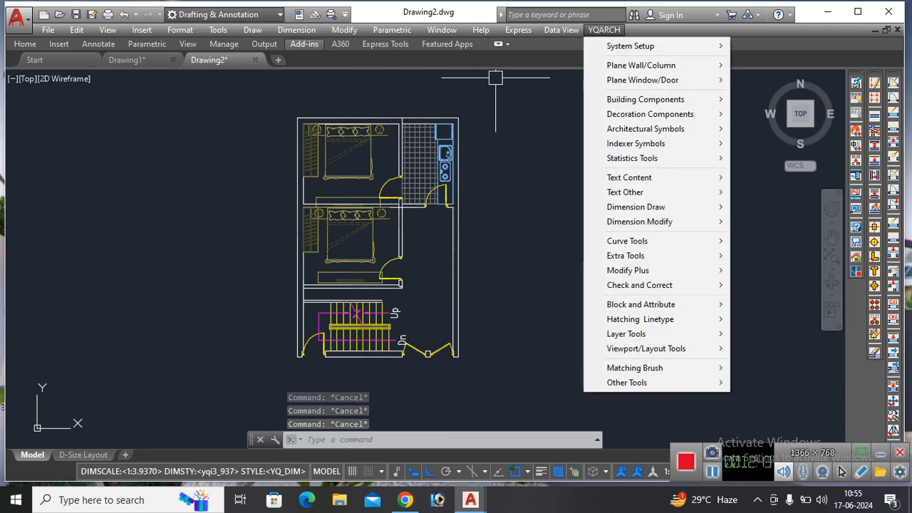
mouse_move(635, 207)
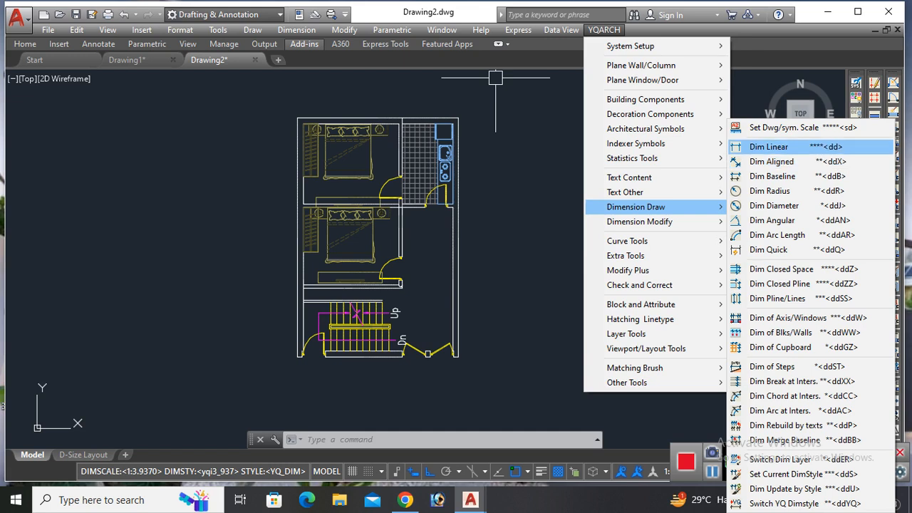
click(768, 147)
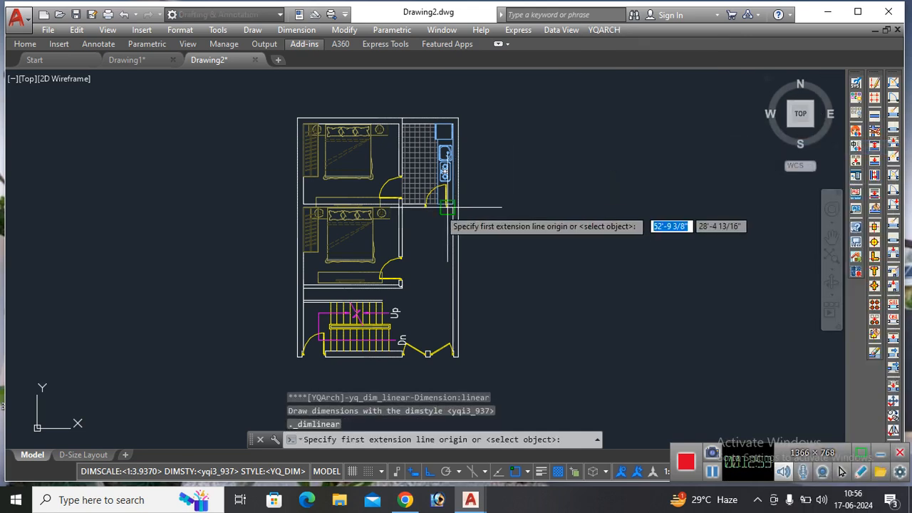
click(297, 117)
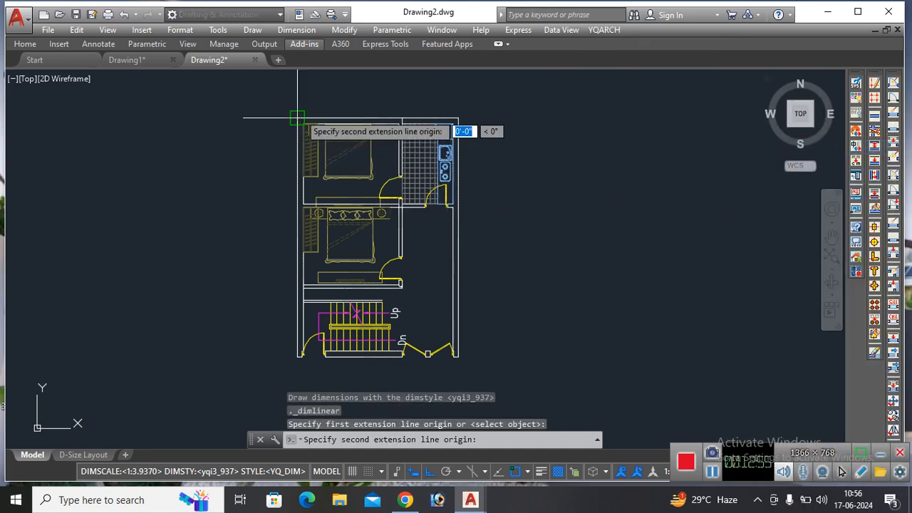
click(458, 116)
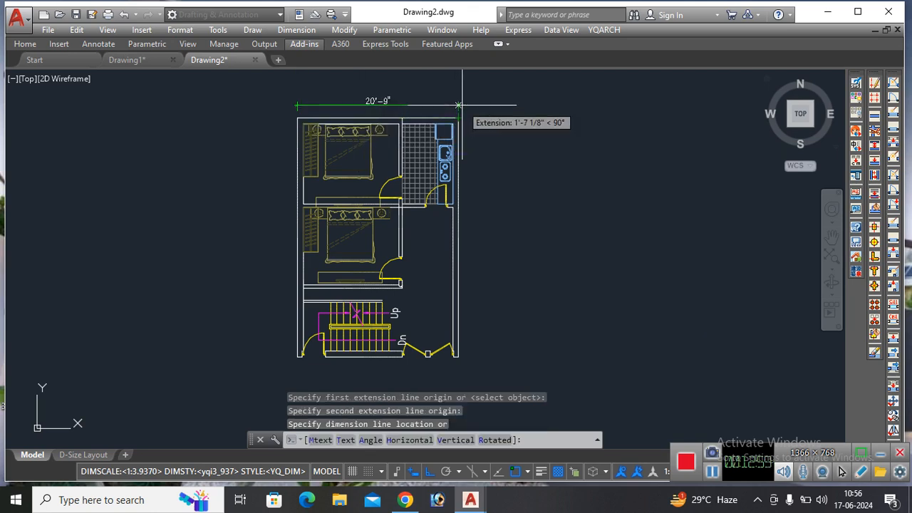
click(460, 104)
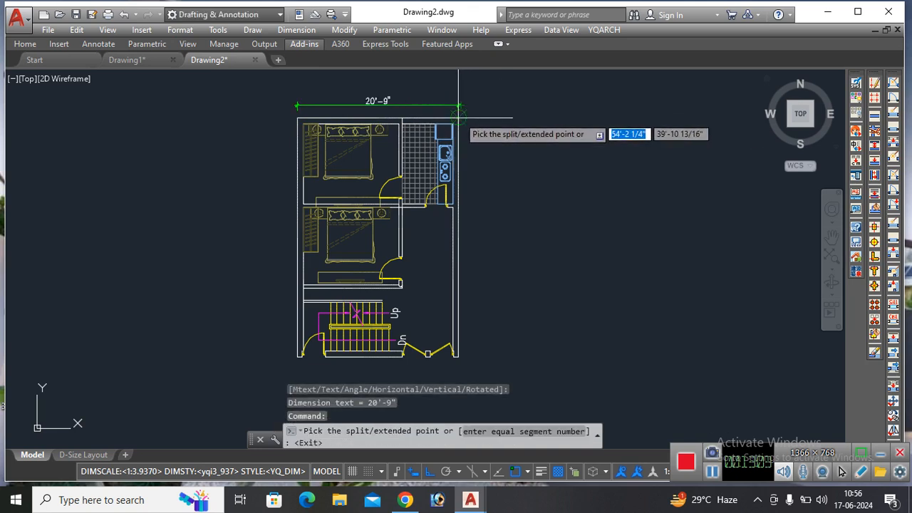
click(458, 114)
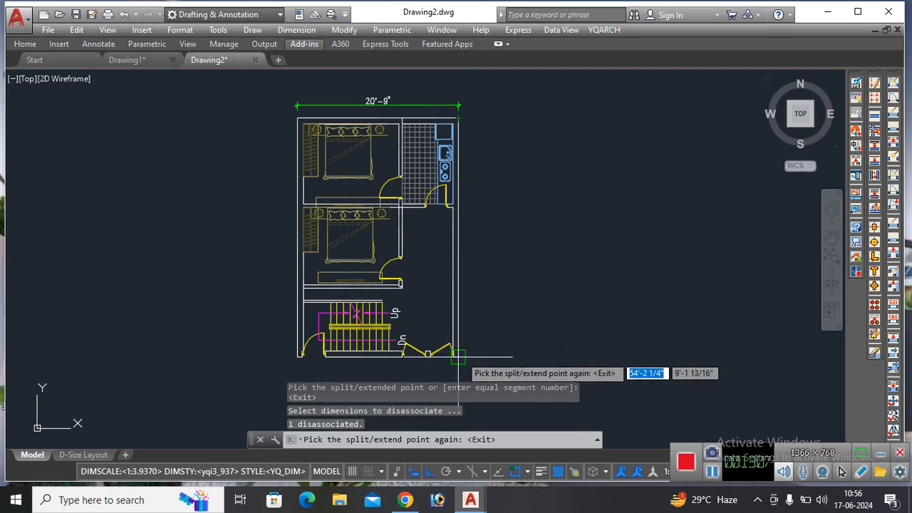
click(458, 357)
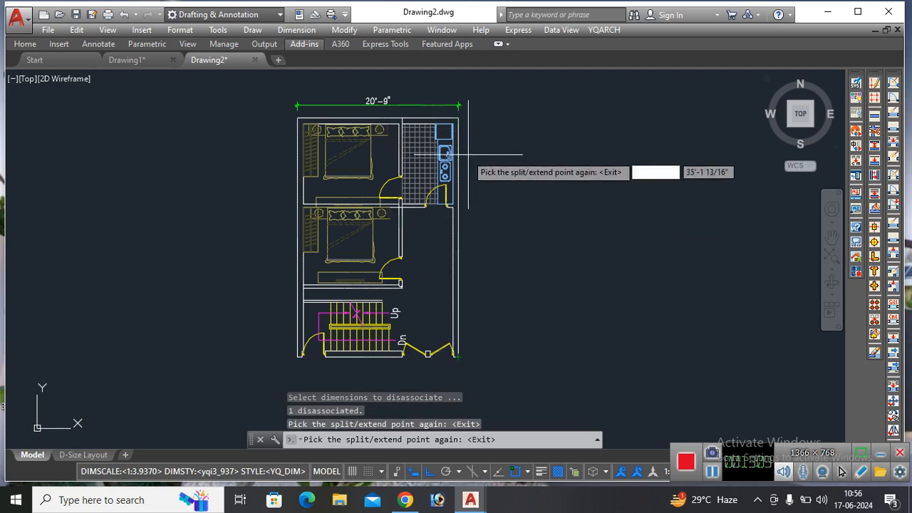
click(458, 119)
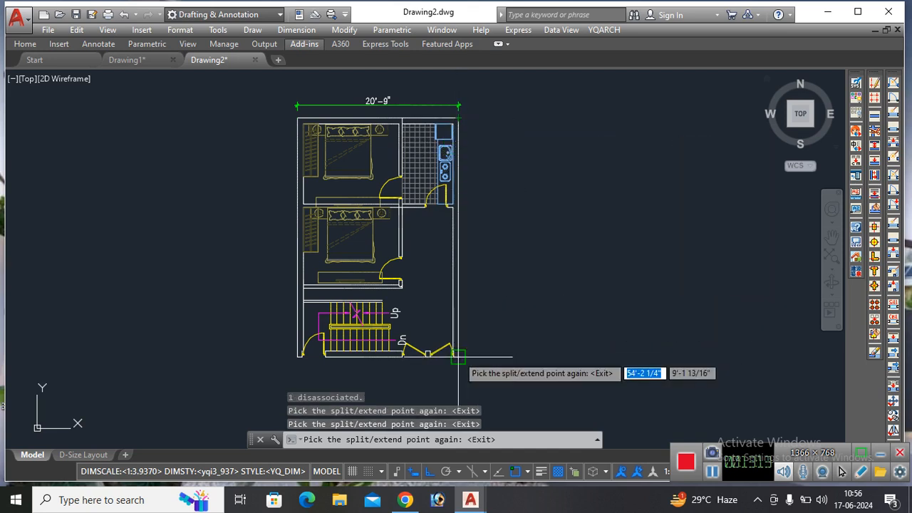
click(458, 354)
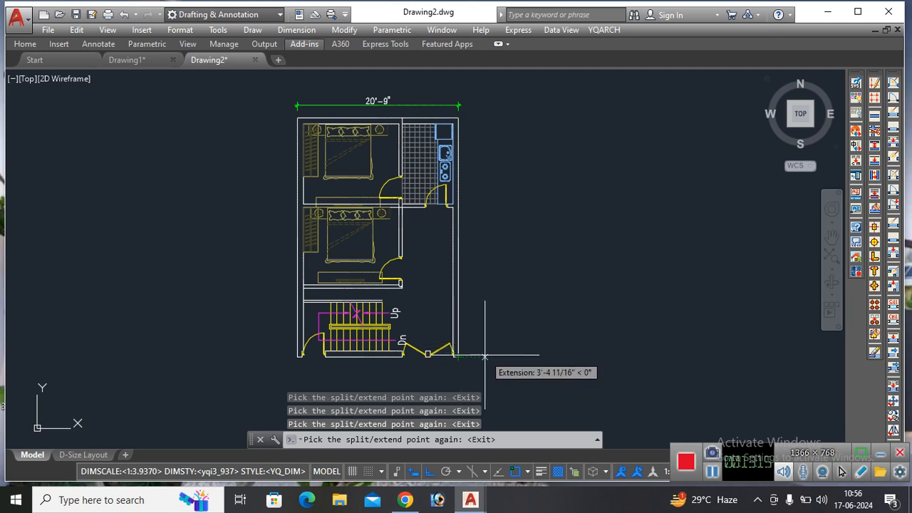
key(Escape)
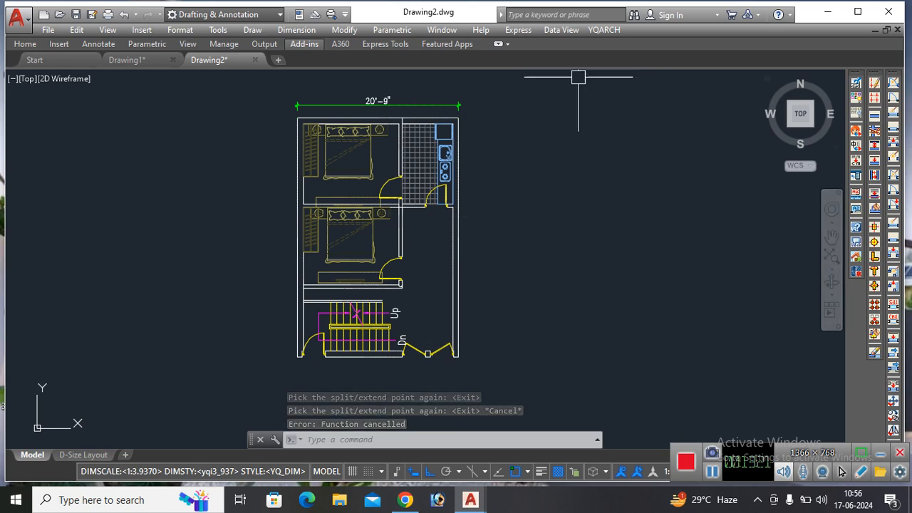
Step: Add a YQArch linear dimension for the plan's overall outer length, placed just outside the right outer wall
click(603, 29)
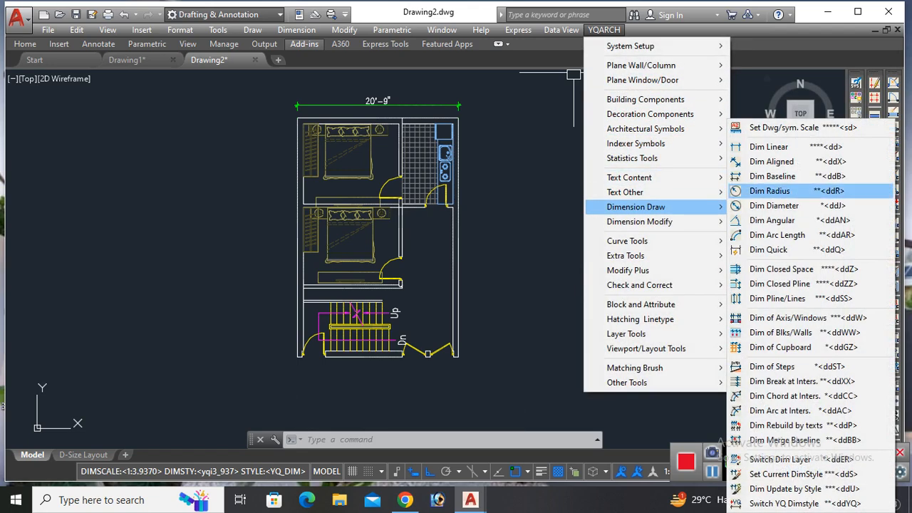
click(769, 146)
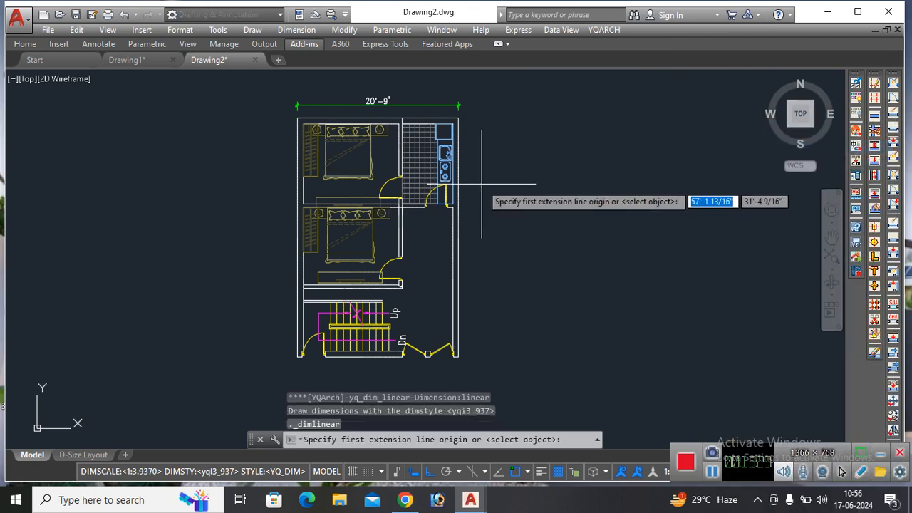
click(459, 111)
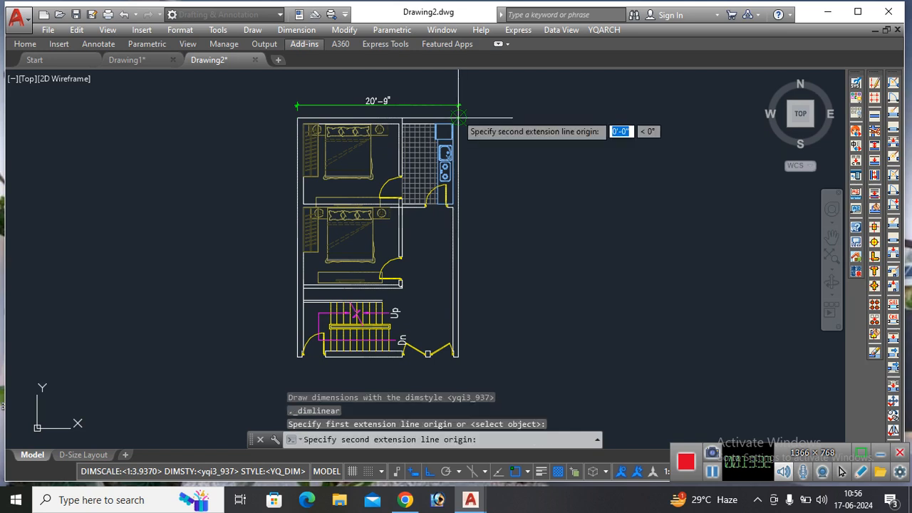
click(457, 357)
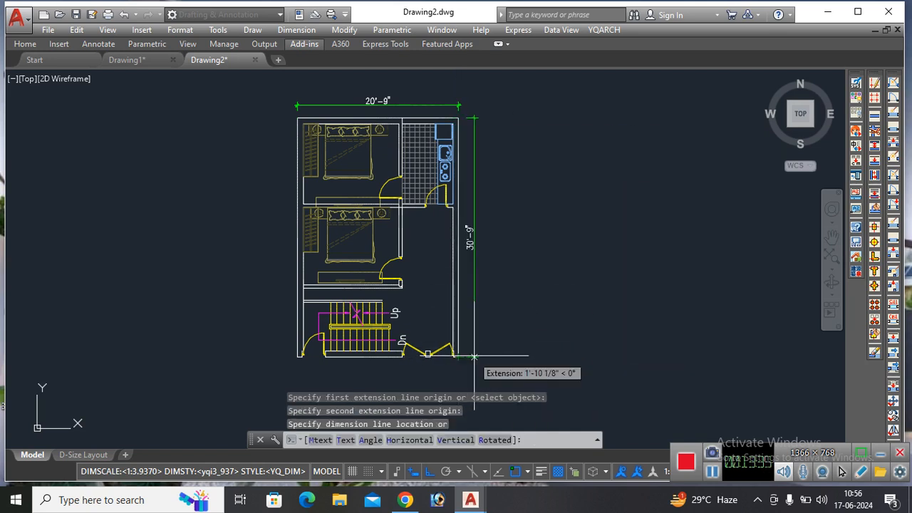
click(476, 355)
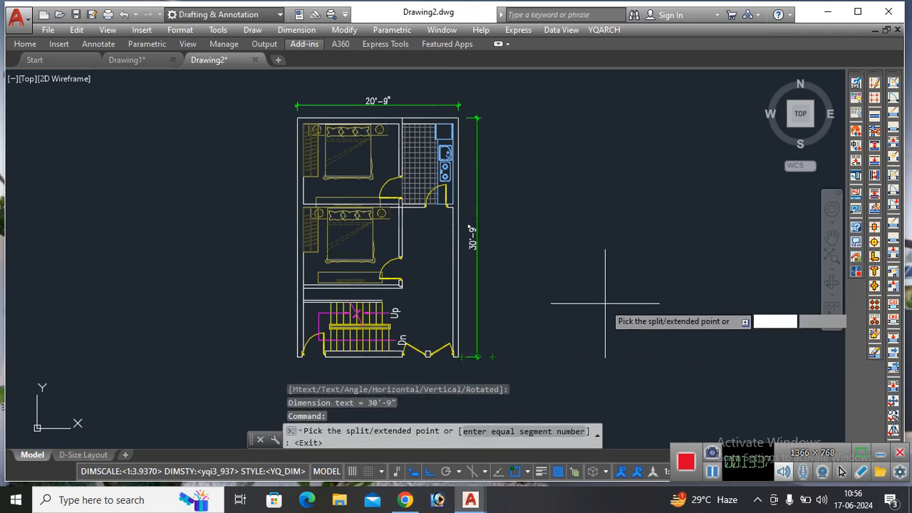
key(Escape)
key(Escape)
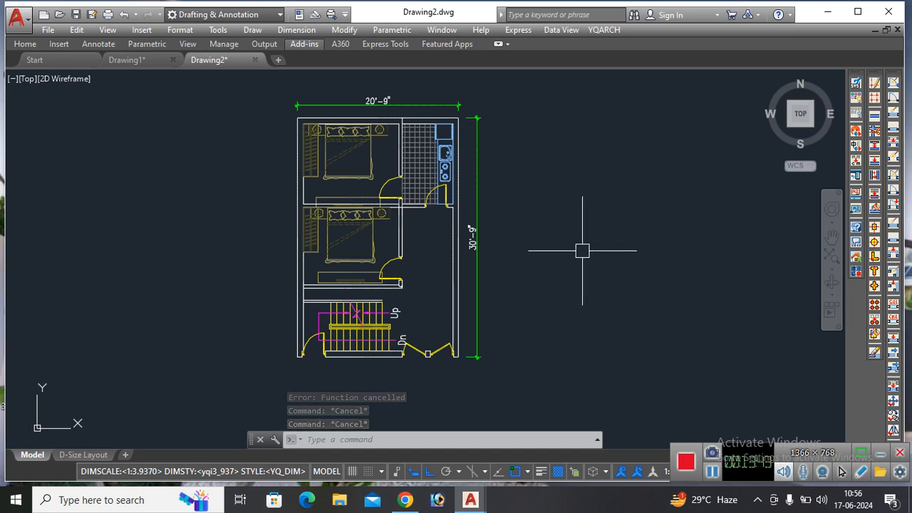
text(DD)
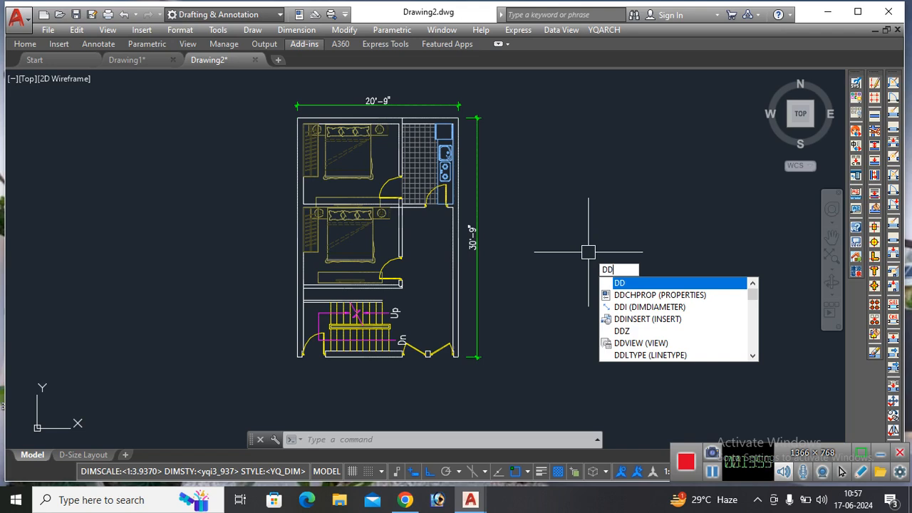
click(626, 331)
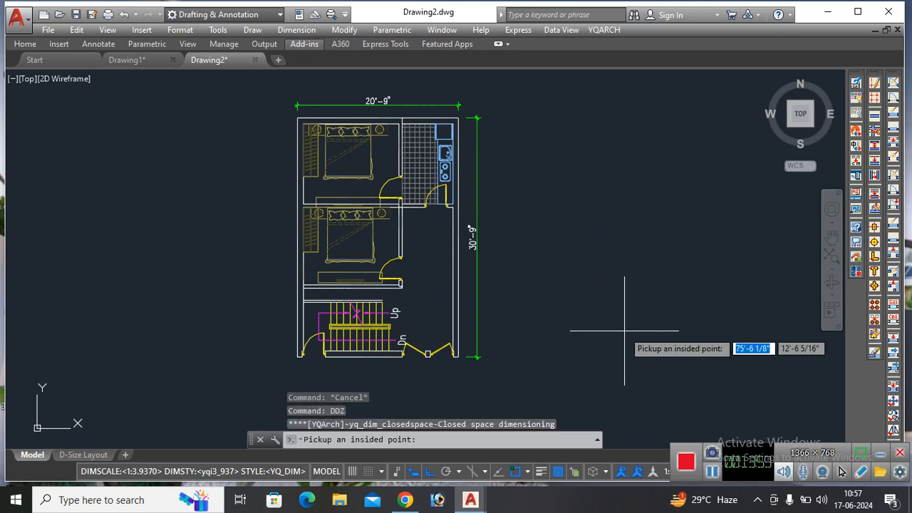
key(Escape)
key(Escape)
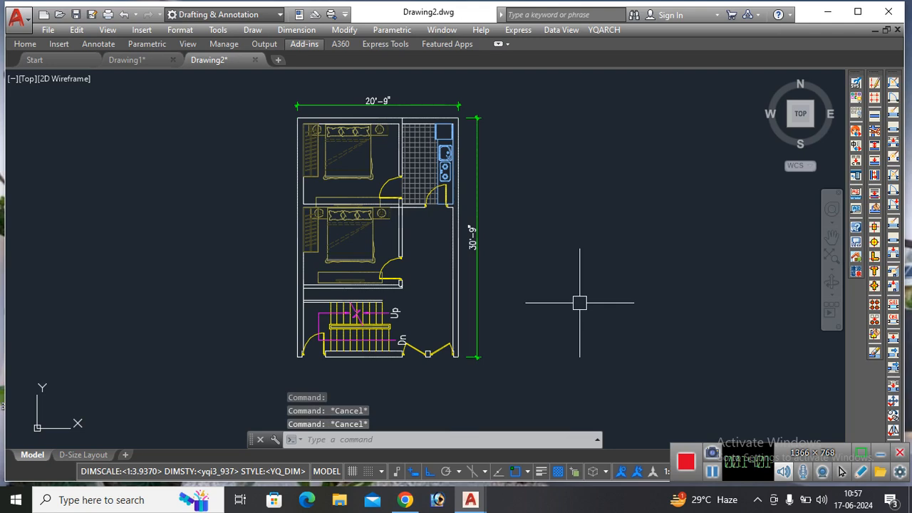
Step: Try to generate filled rectangular YQArch columns sized 9,9 across an area enclosing the whole floor plan
text(ZZBZ)
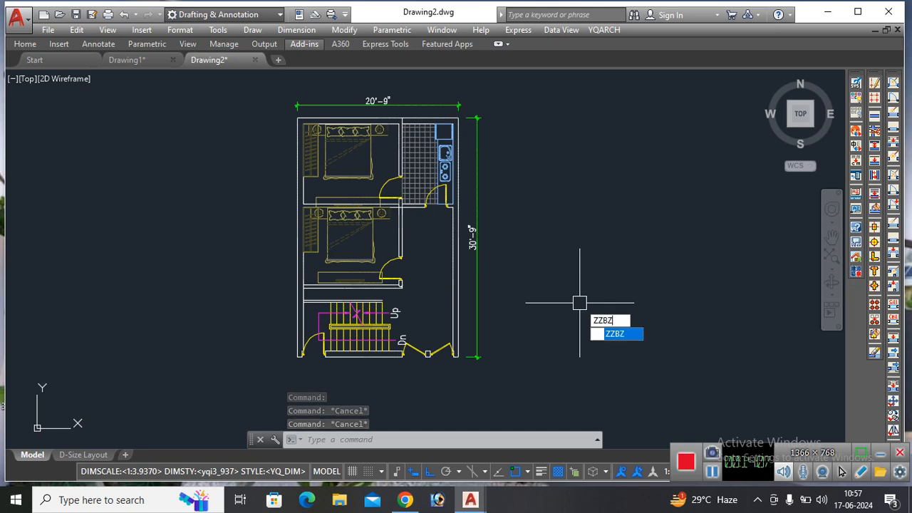
key(Return)
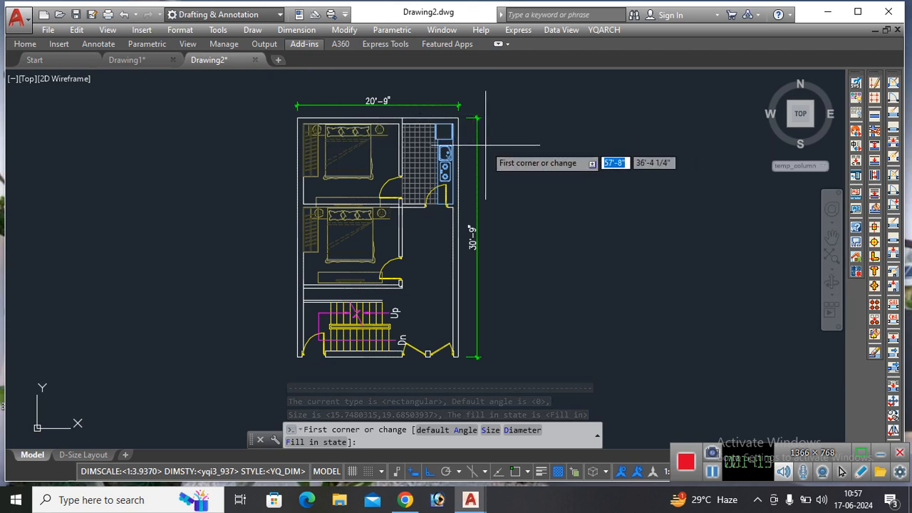
text(s)
key(Return)
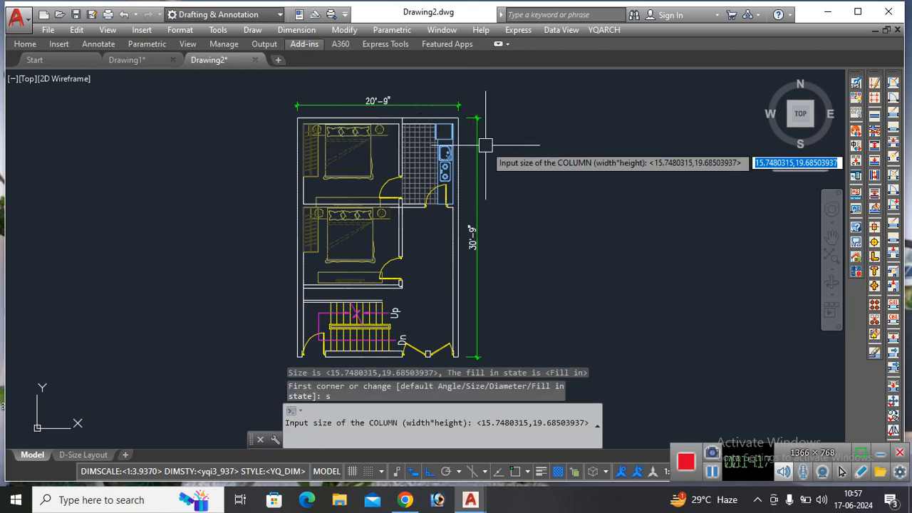
text(9,)
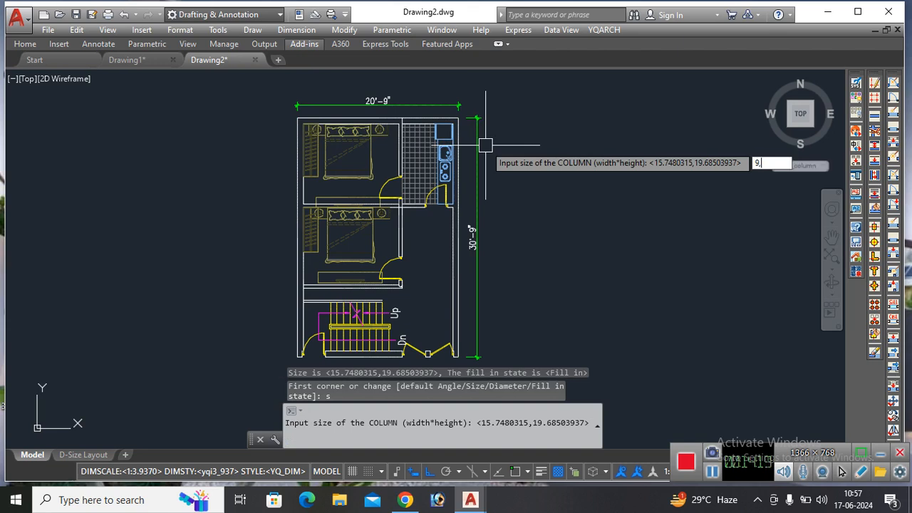
key(Return)
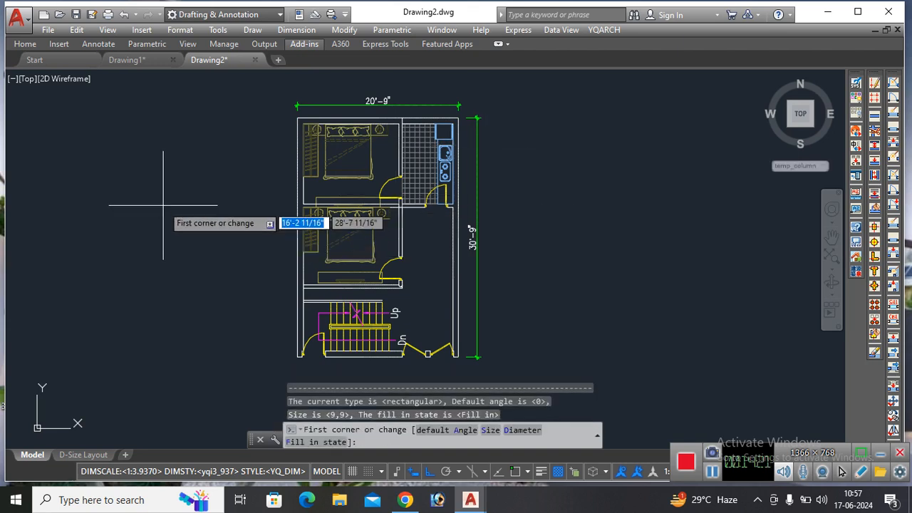
click(287, 116)
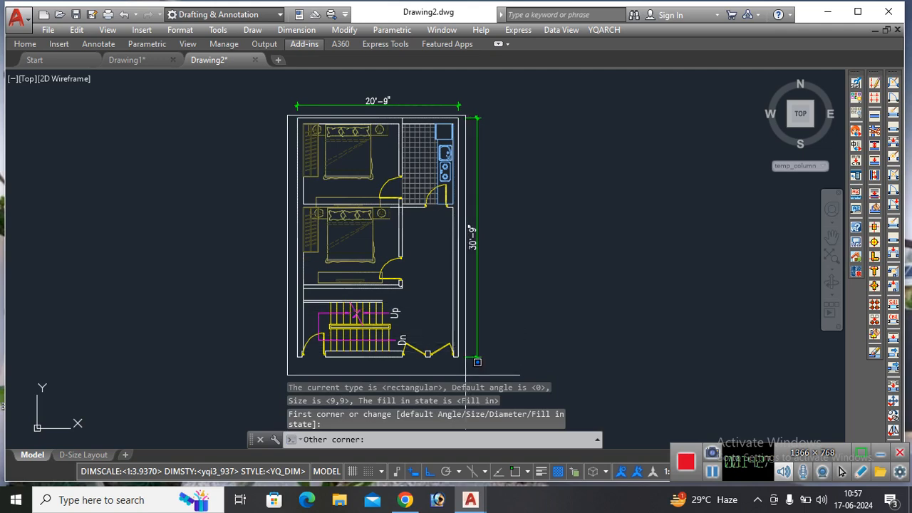
click(463, 372)
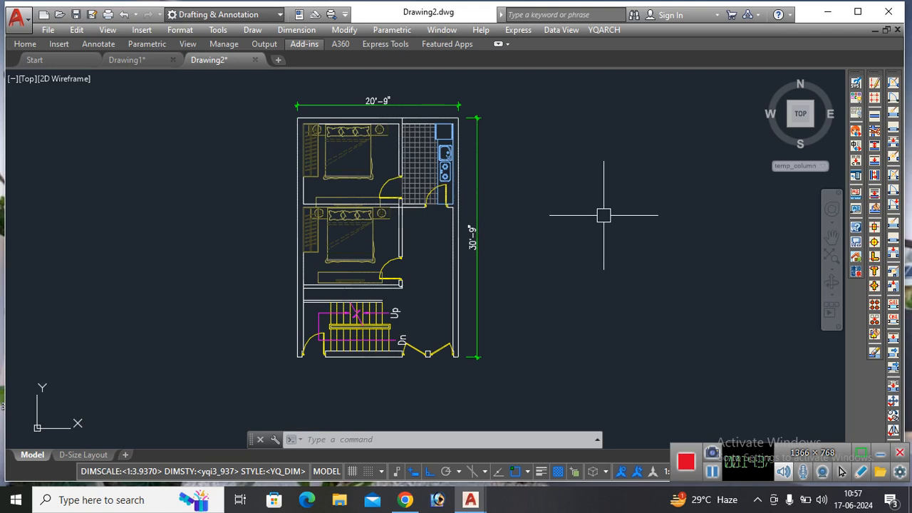
text(ZZ)
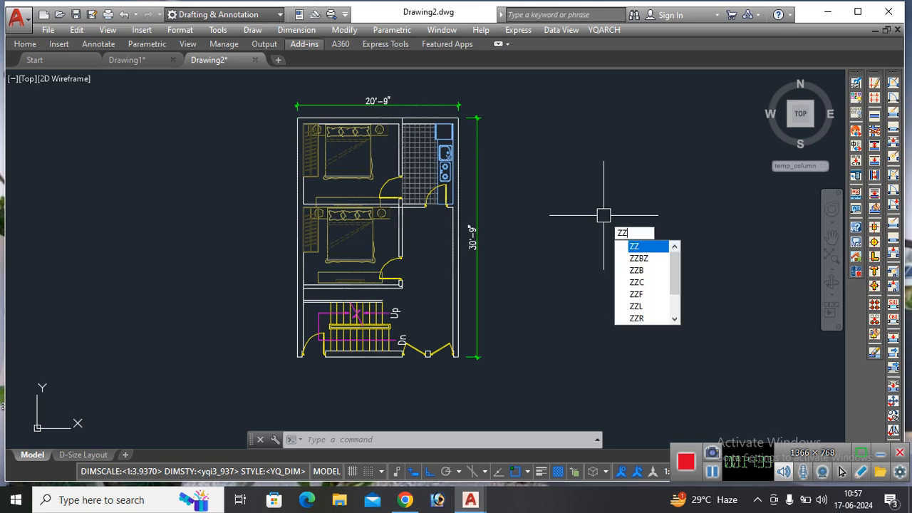
key(Return)
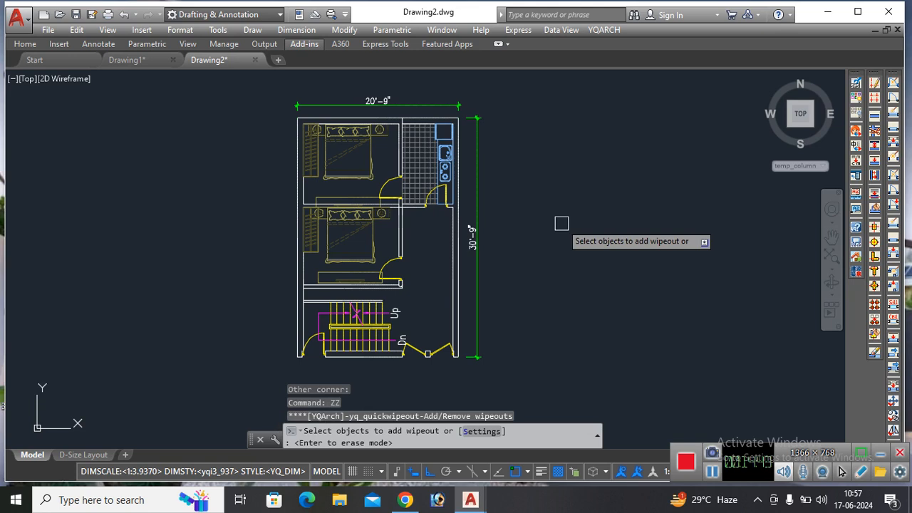
key(Escape)
key(Escape)
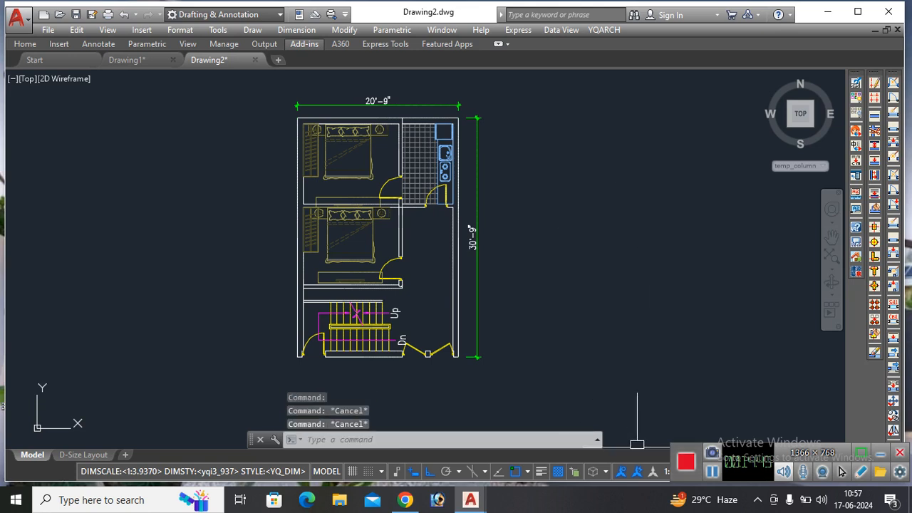